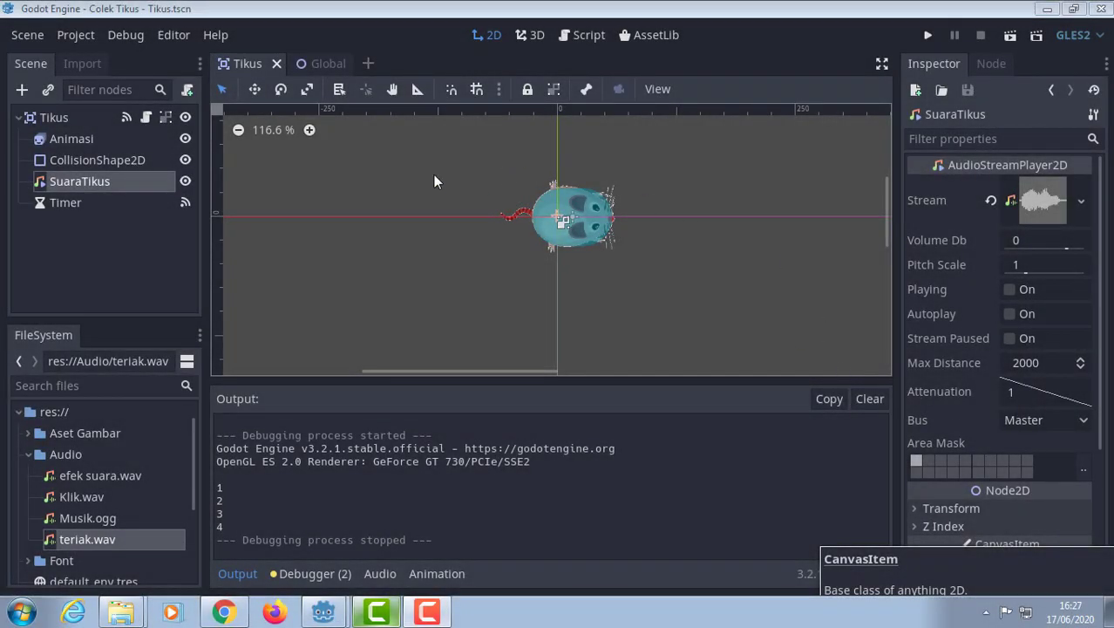
# Start a new empty scene tab beside the existing Tikus and Global scenes.
pyautogui.click(366, 64)
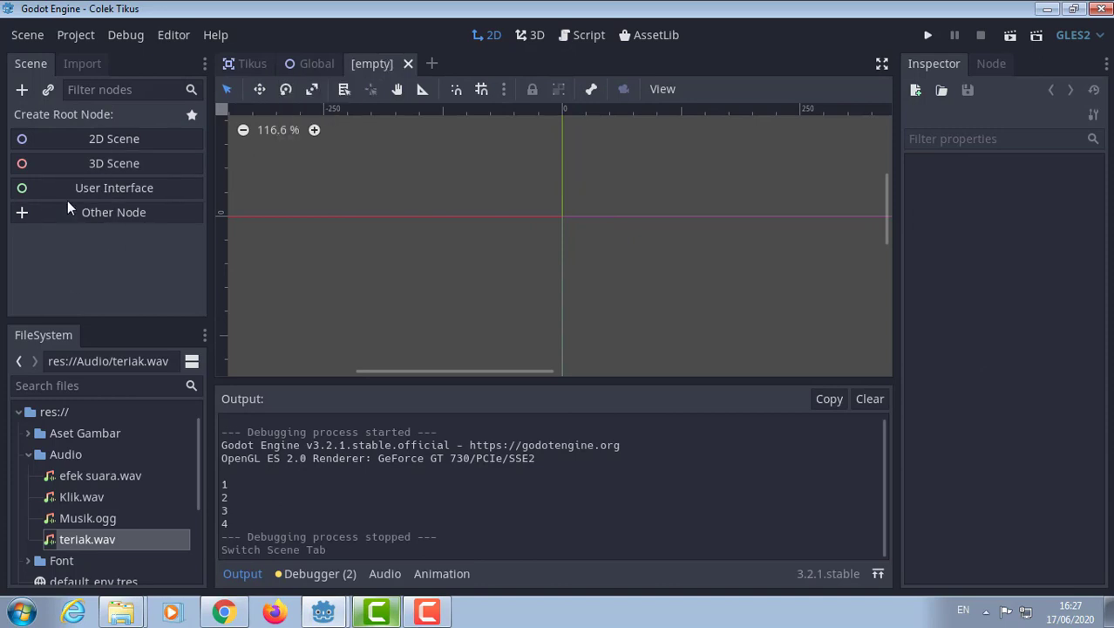
# Make the new scene's root a Node2D named RuangMain.
pyautogui.click(130, 145)
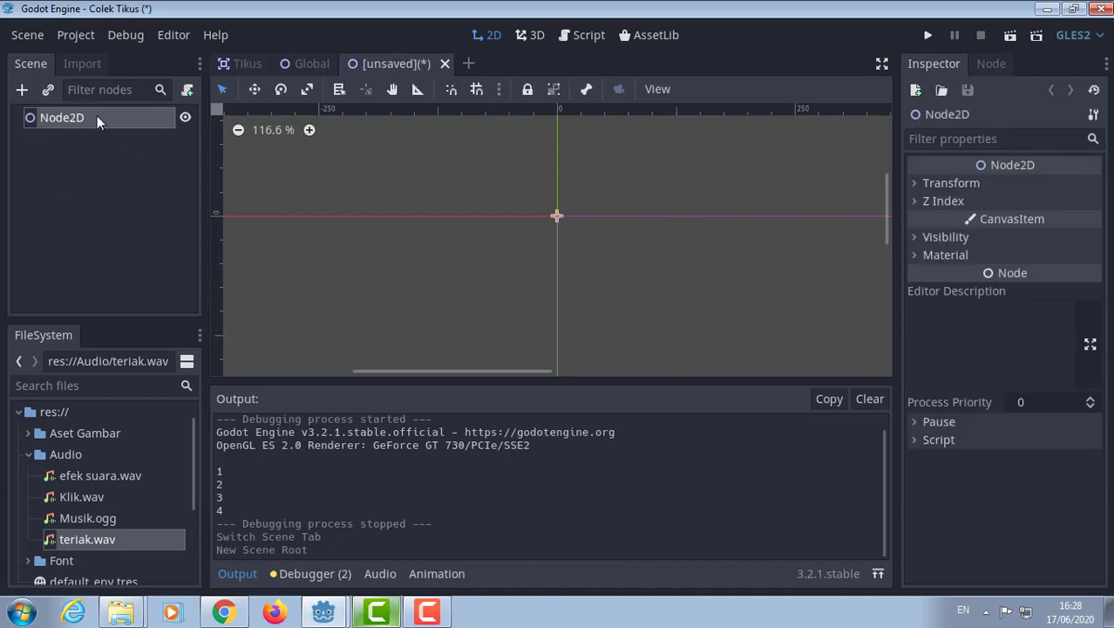
pyautogui.doubleClick(73, 126)
pyautogui.write('RuangMain')
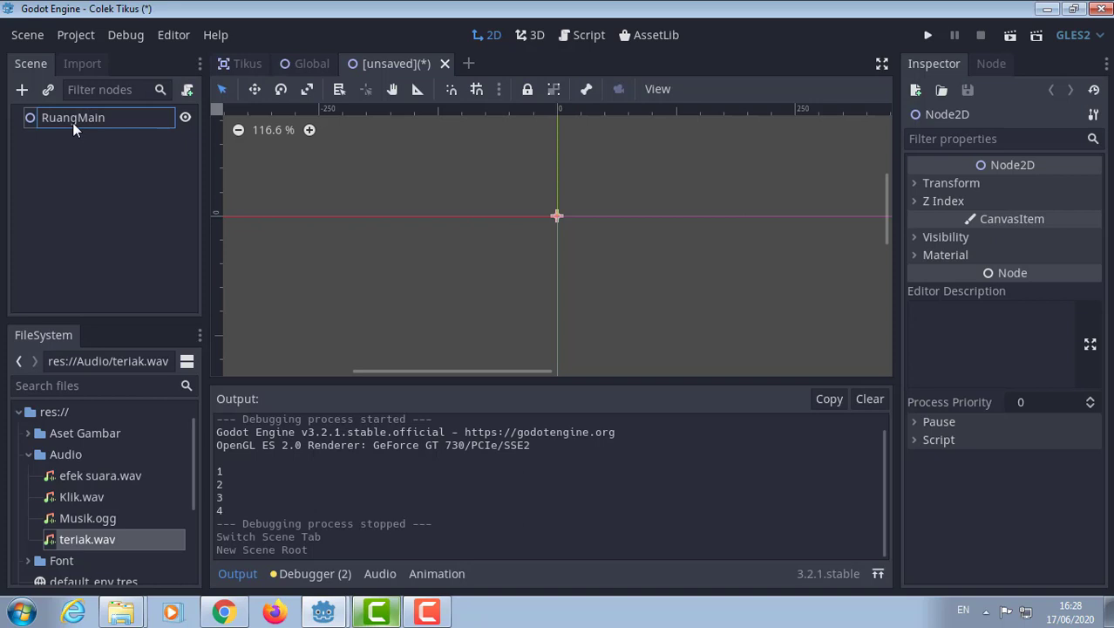
pyautogui.press('Return')
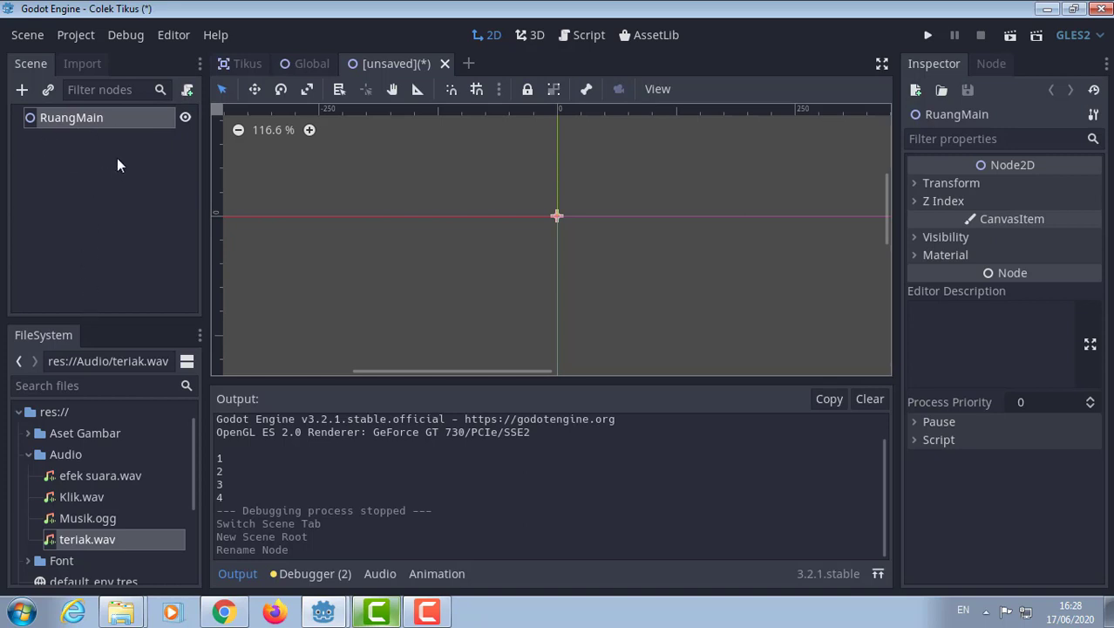
pyautogui.click(22, 91)
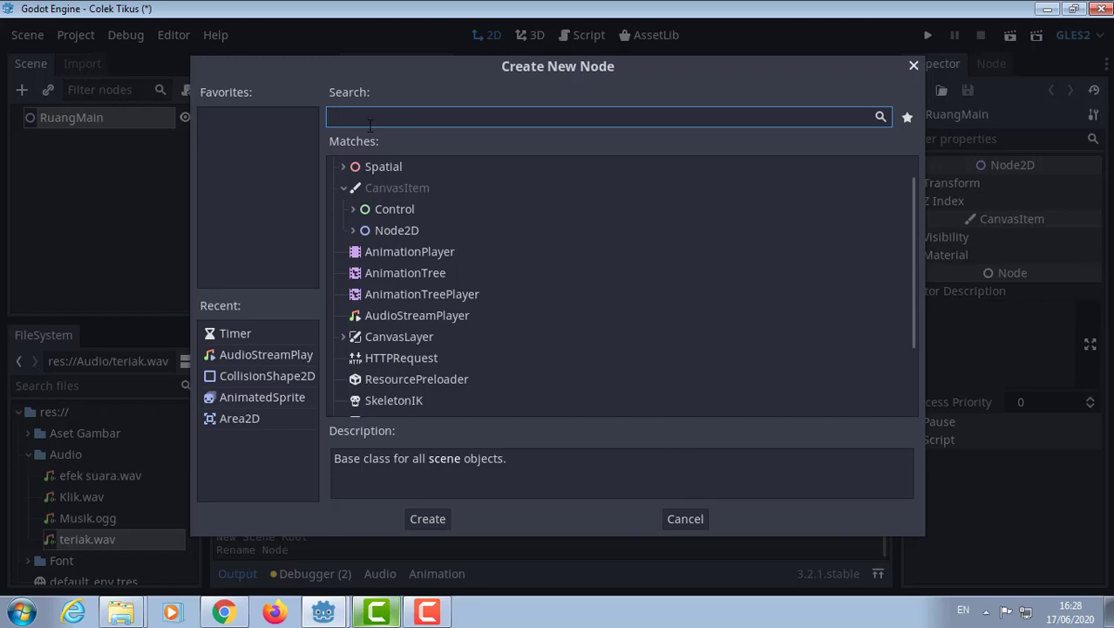
# Search 'sprite', add a Sprite node under RuangMain, and name it Background.
pyautogui.write('spr')
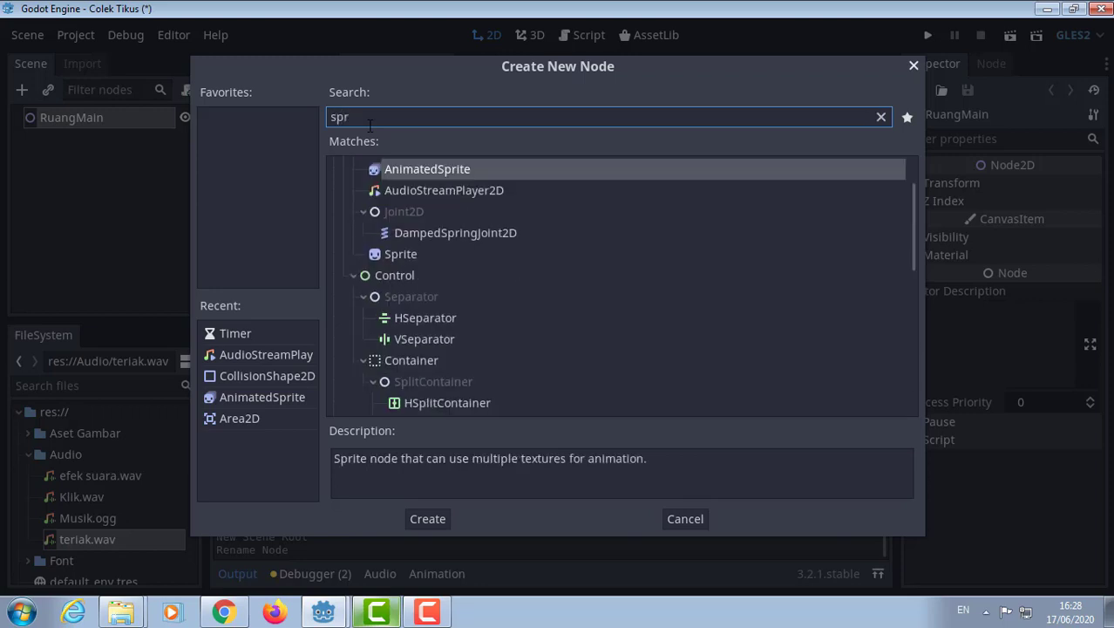
pyautogui.write('ite')
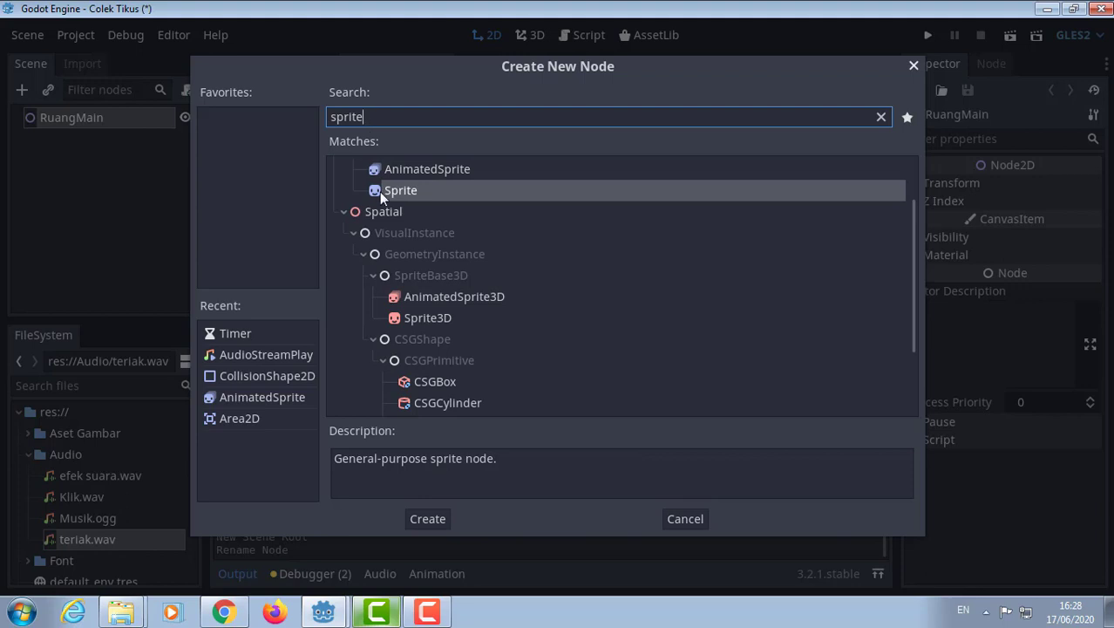
pyautogui.doubleClick(387, 192)
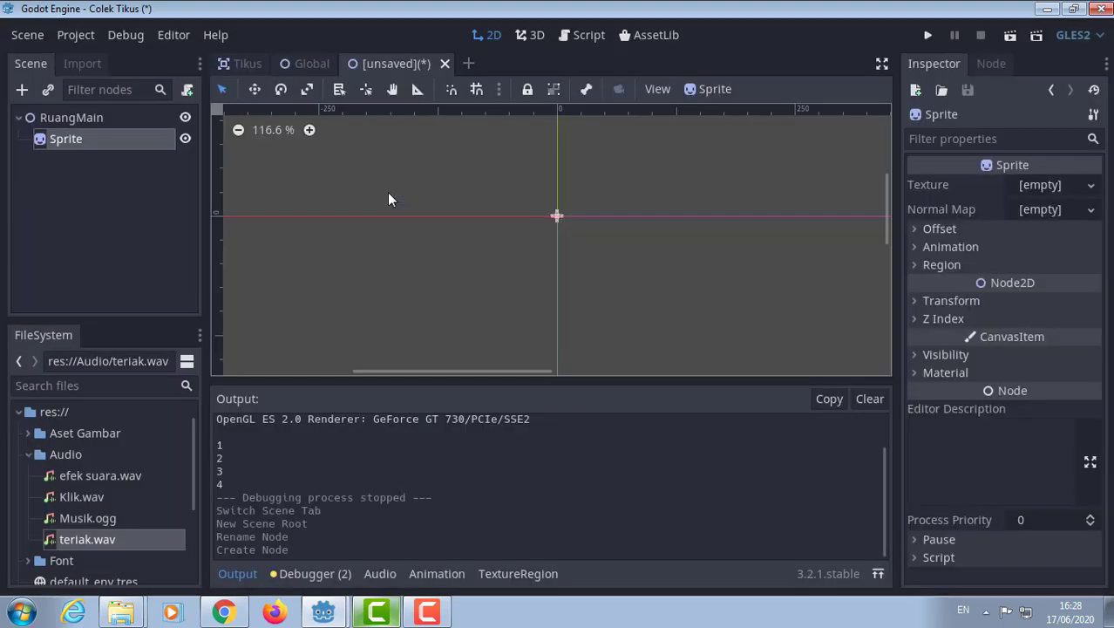
pyautogui.doubleClick(79, 142)
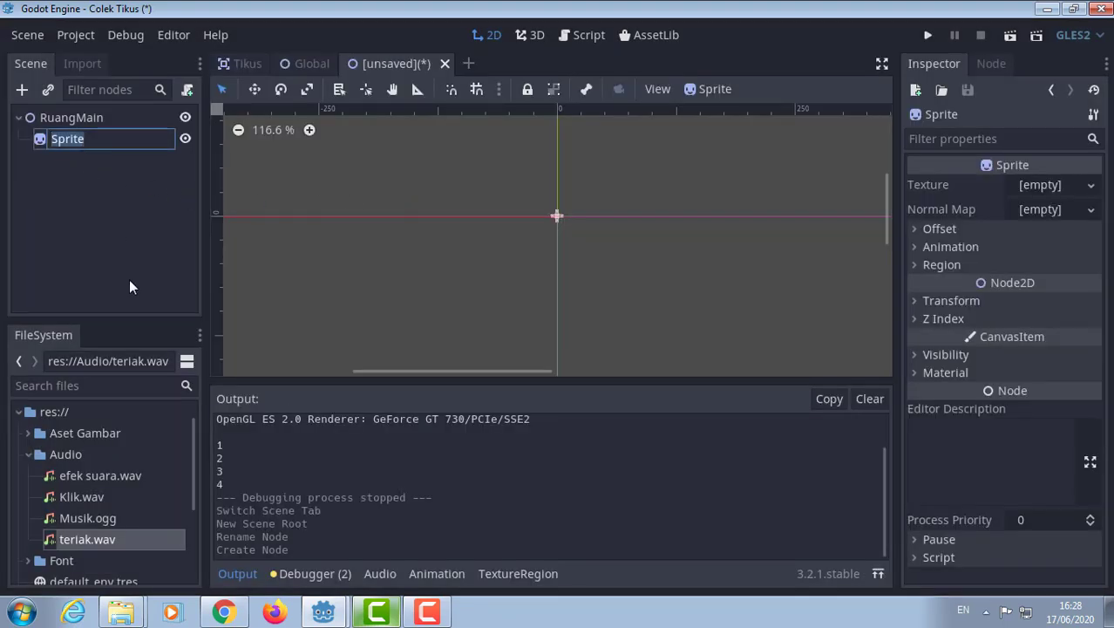
pyautogui.write('B')
pyautogui.write('a')
pyautogui.write('ck')
pyautogui.write('grou')
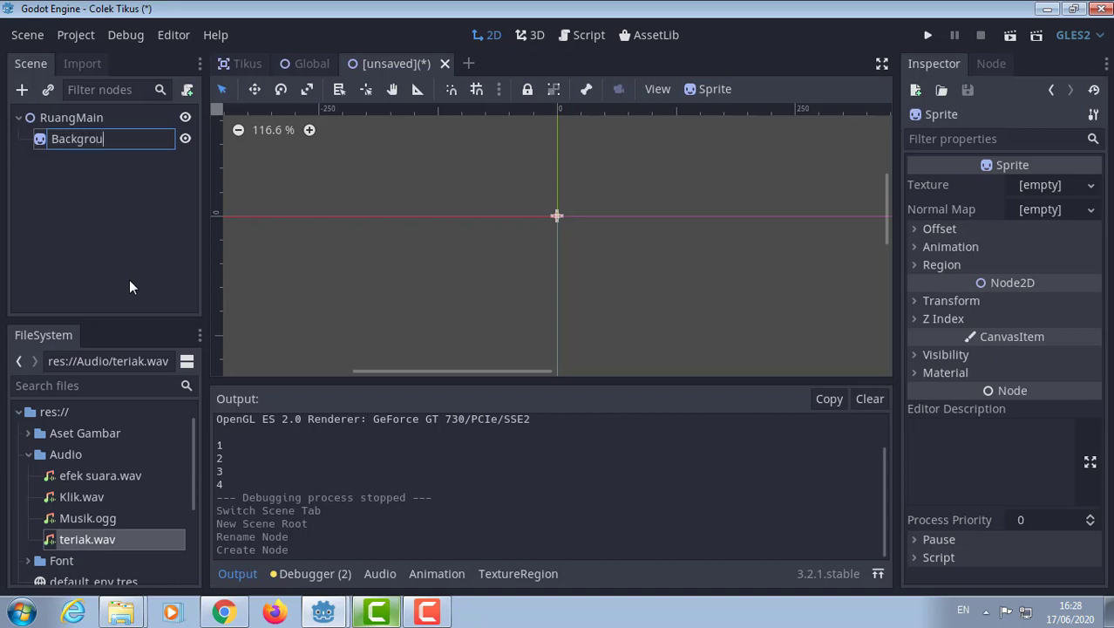
pyautogui.write('nd')
pyautogui.press('Return')
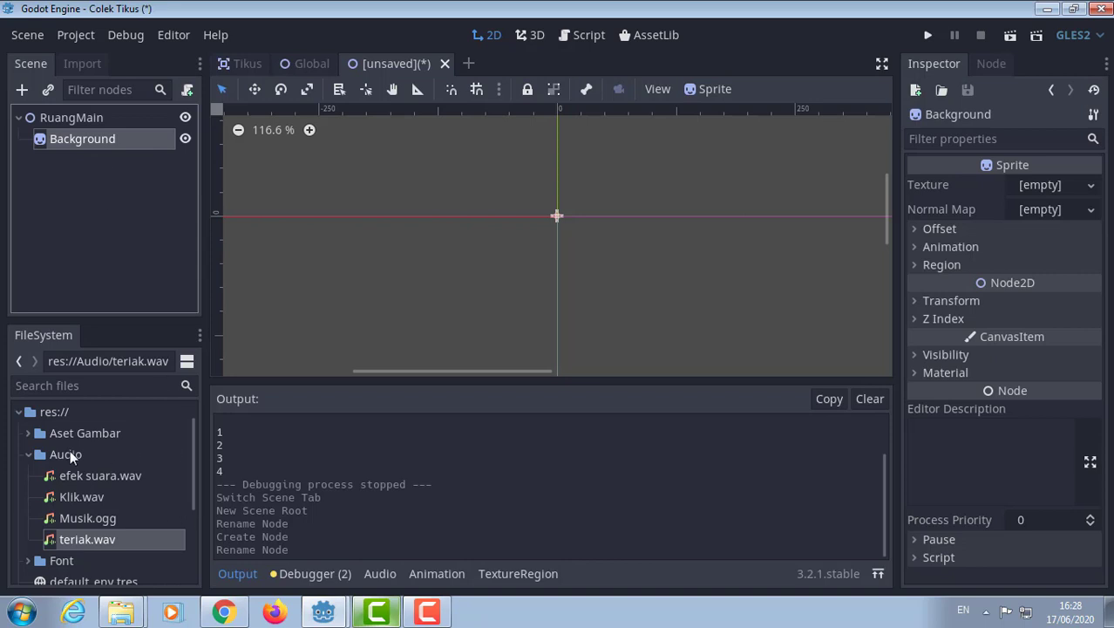
# Assign BG.png from Aset Gambar as the Background sprite's texture.
pyautogui.click(26, 433)
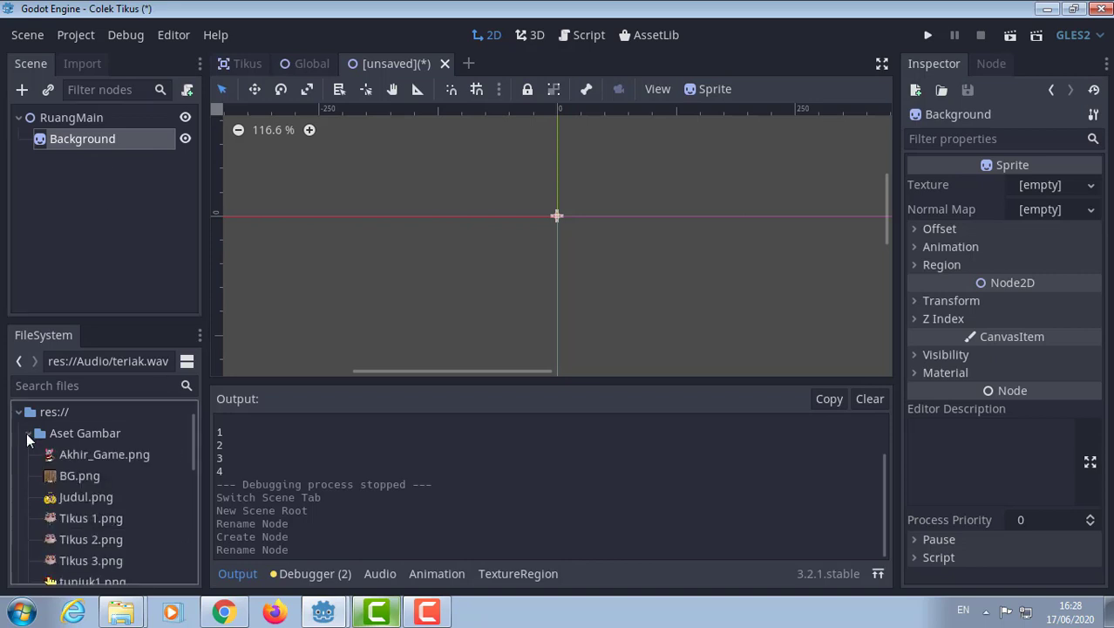
pyautogui.click(75, 475)
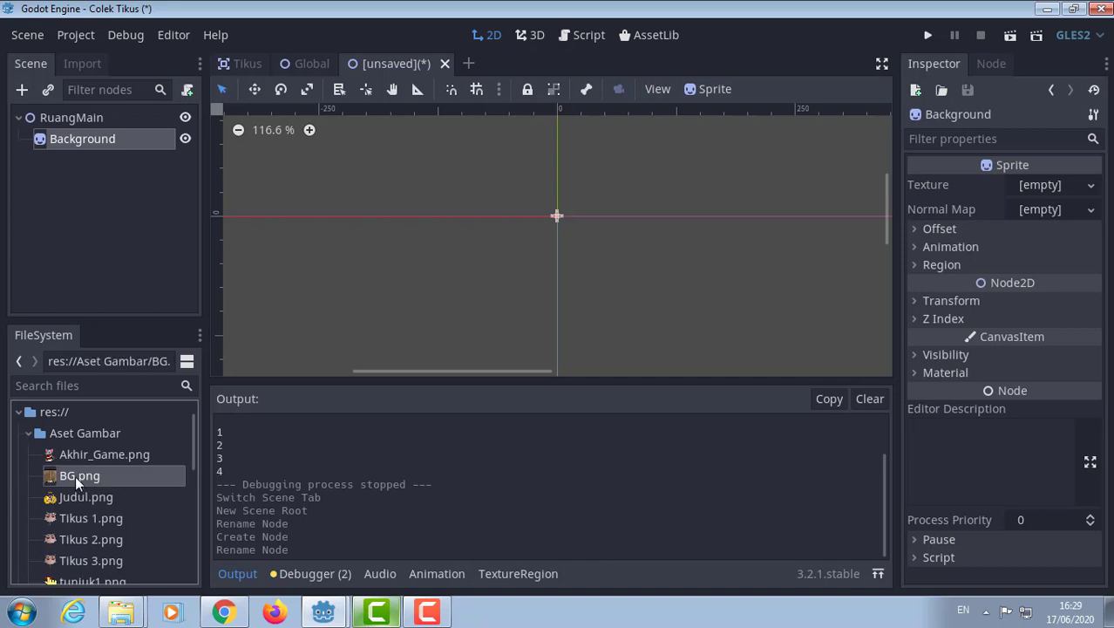
pyautogui.moveTo(75, 475); pyautogui.dragTo(1043, 185)
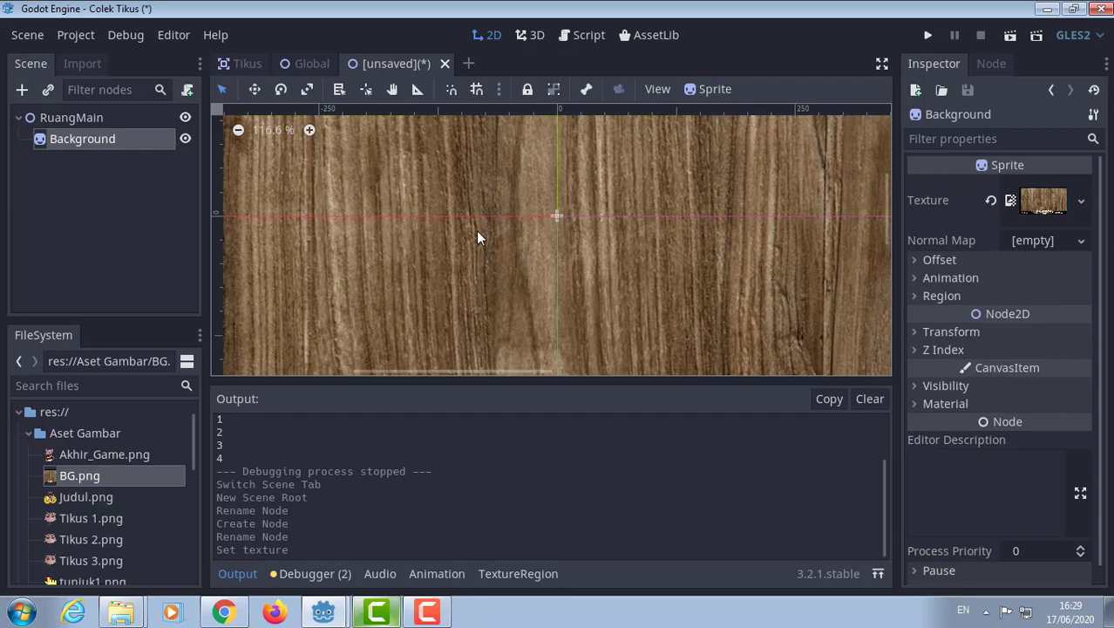
pyautogui.scroll(-2, 476, 230)
pyautogui.scroll(-2, 511, 249)
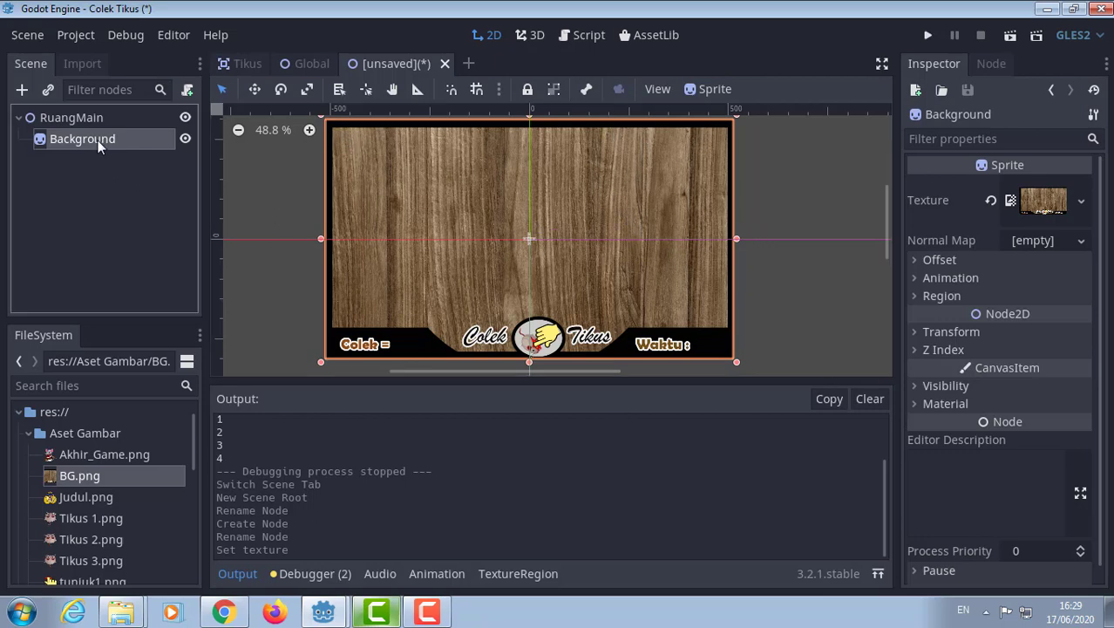
# Set the Background sprite's position to x 512, y 300 and begin saving the scene.
pyautogui.click(912, 332)
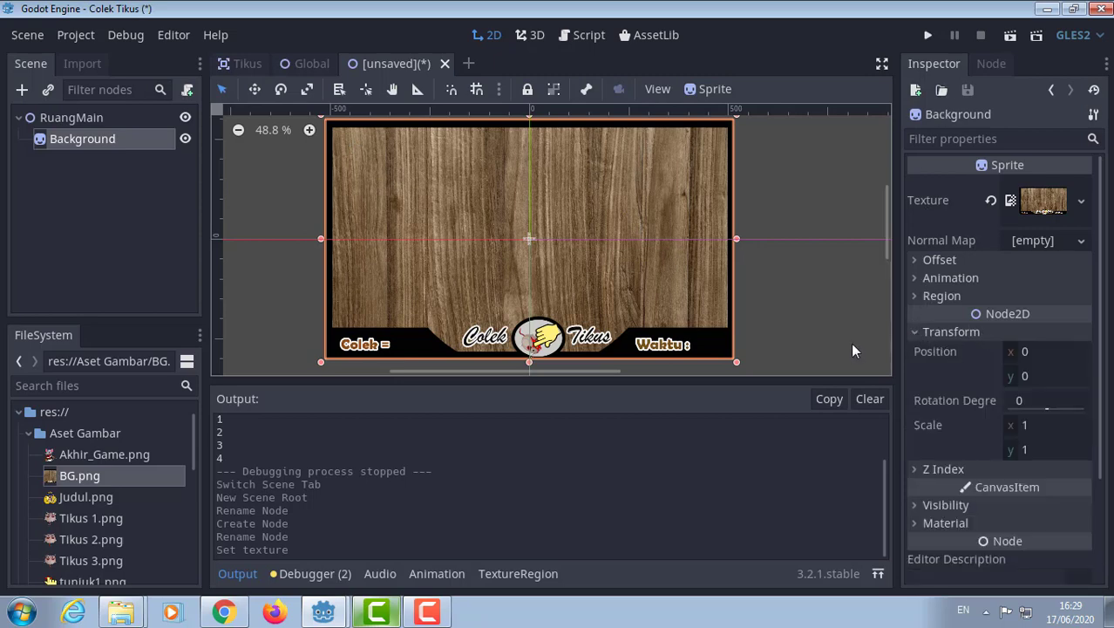
pyautogui.click(1026, 351)
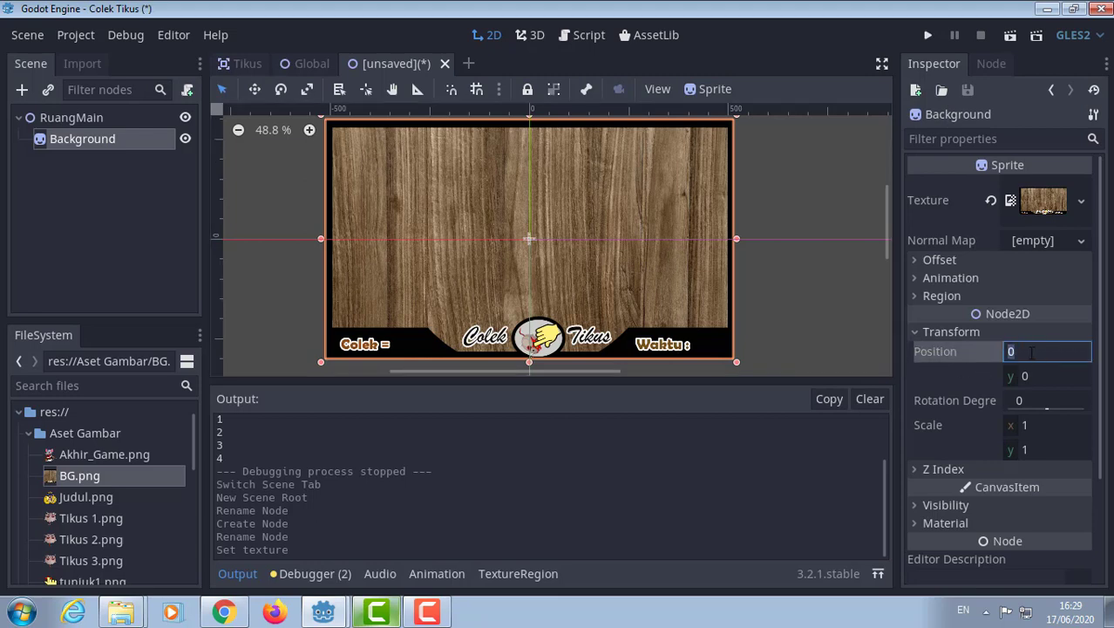
pyautogui.write('512')
pyautogui.click(1028, 377)
pyautogui.write('3')
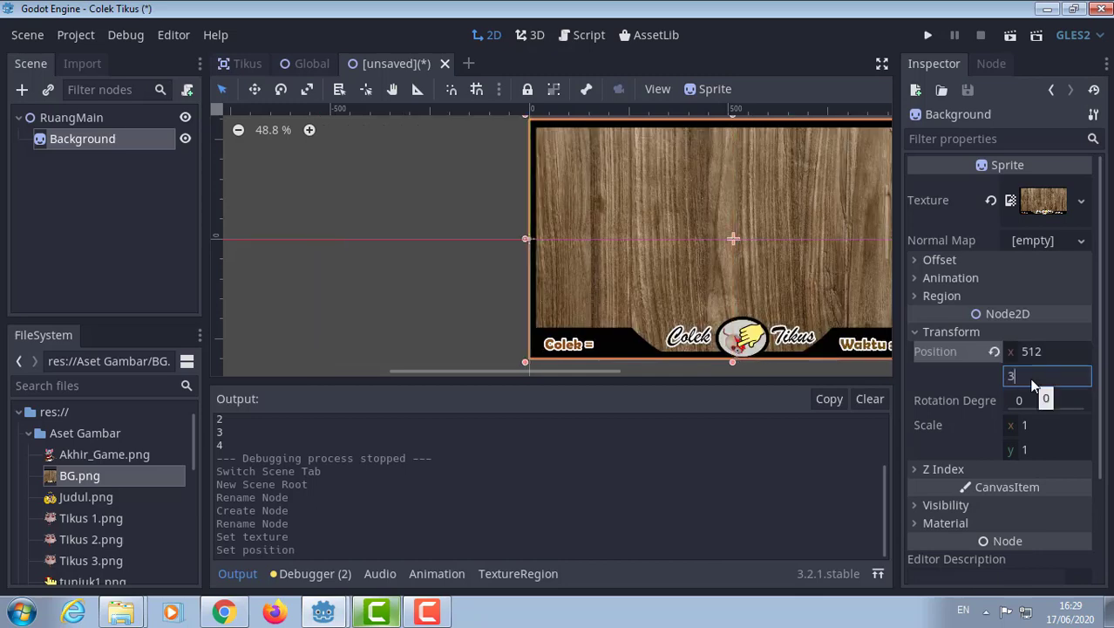
pyautogui.write('00')
pyautogui.press('Return')
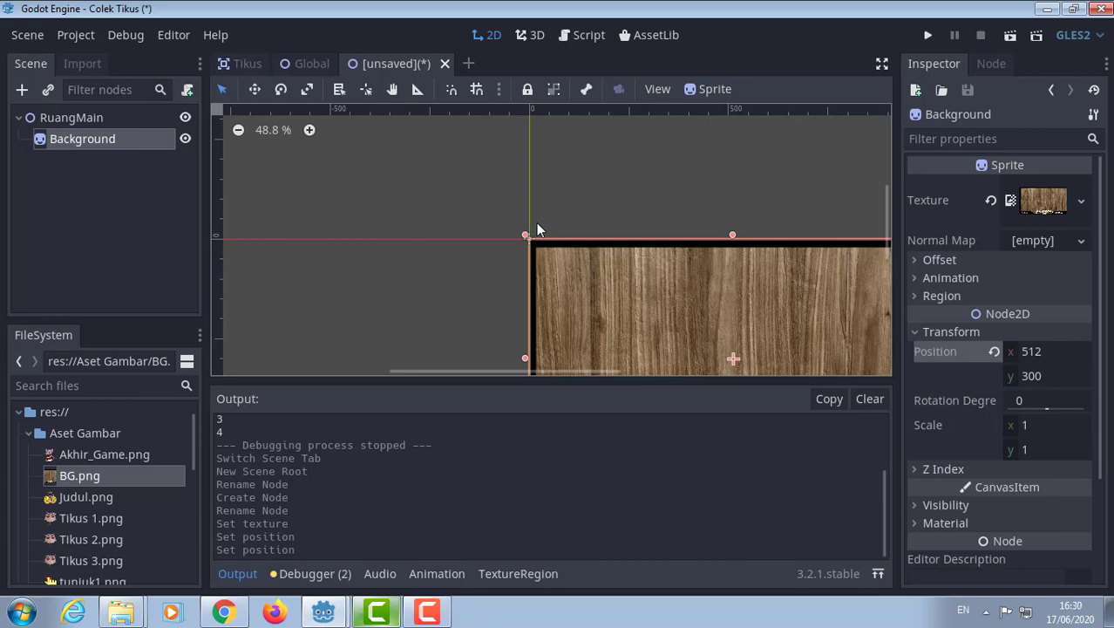
pyautogui.hotkey('shift', 's')
pyautogui.hotkey('ctrl', 's')
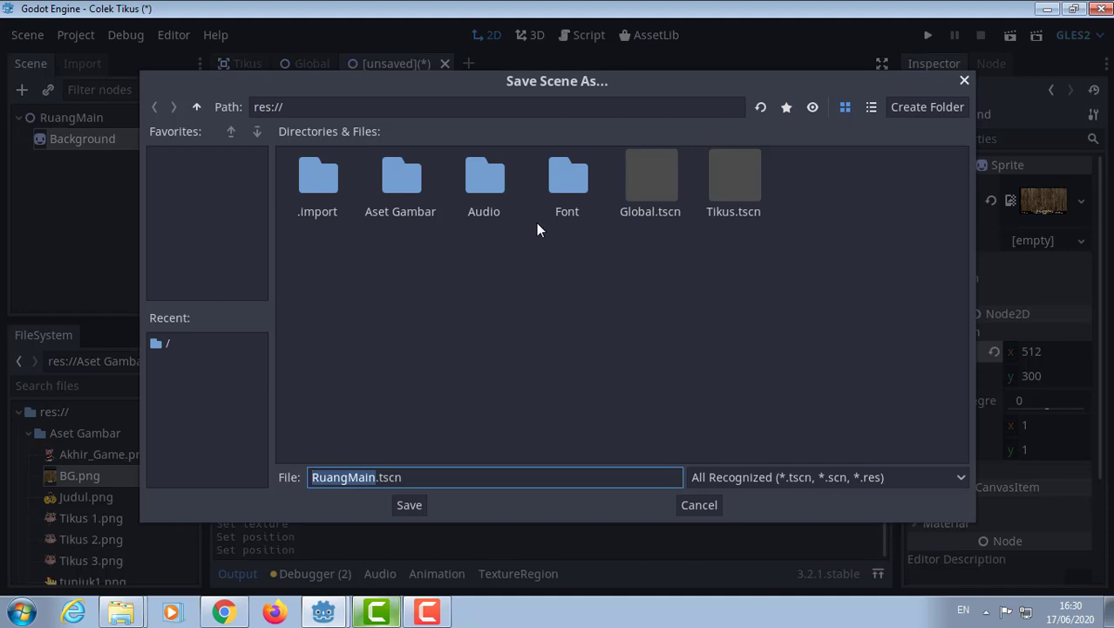
# Save the scene as RuangMain.tscn and test-run it maximized to check the wooden backdrop.
pyautogui.click(415, 510)
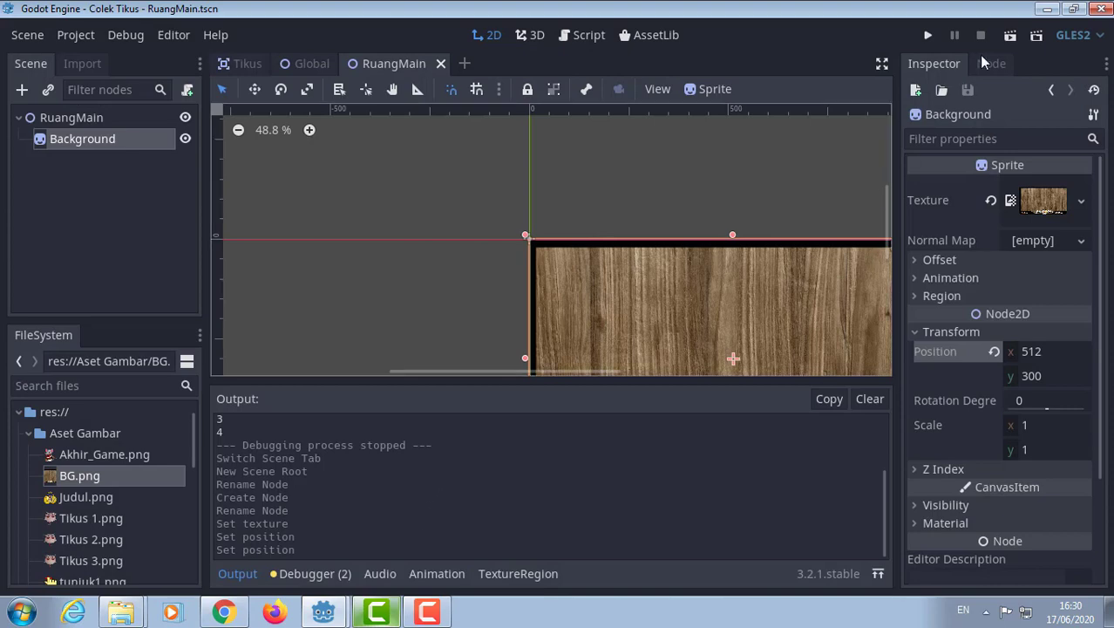
pyautogui.click(1009, 37)
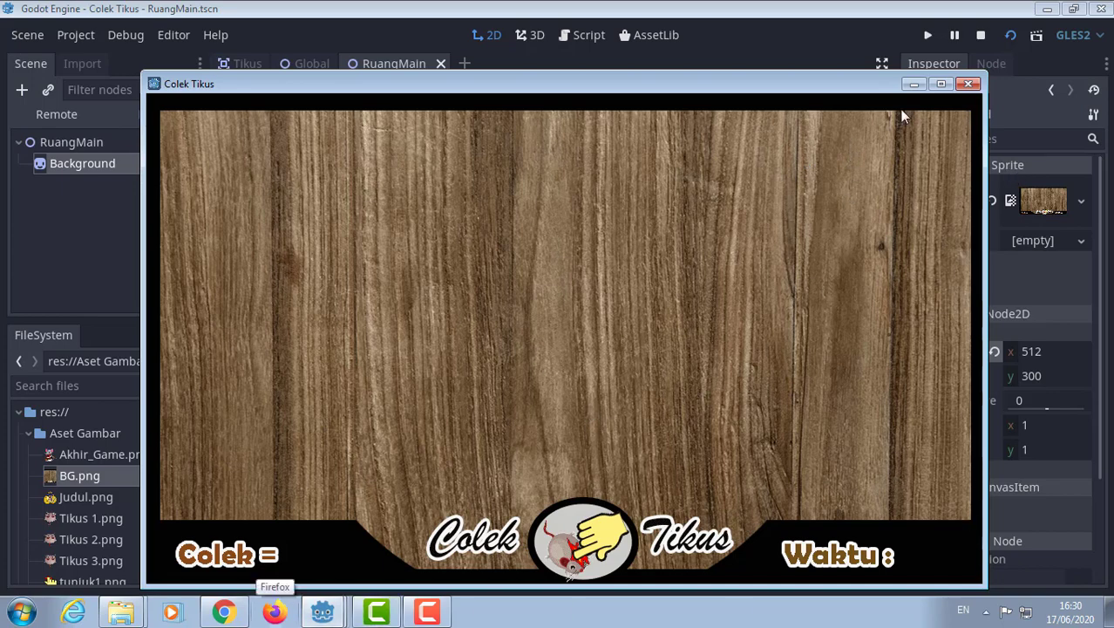
pyautogui.click(942, 84)
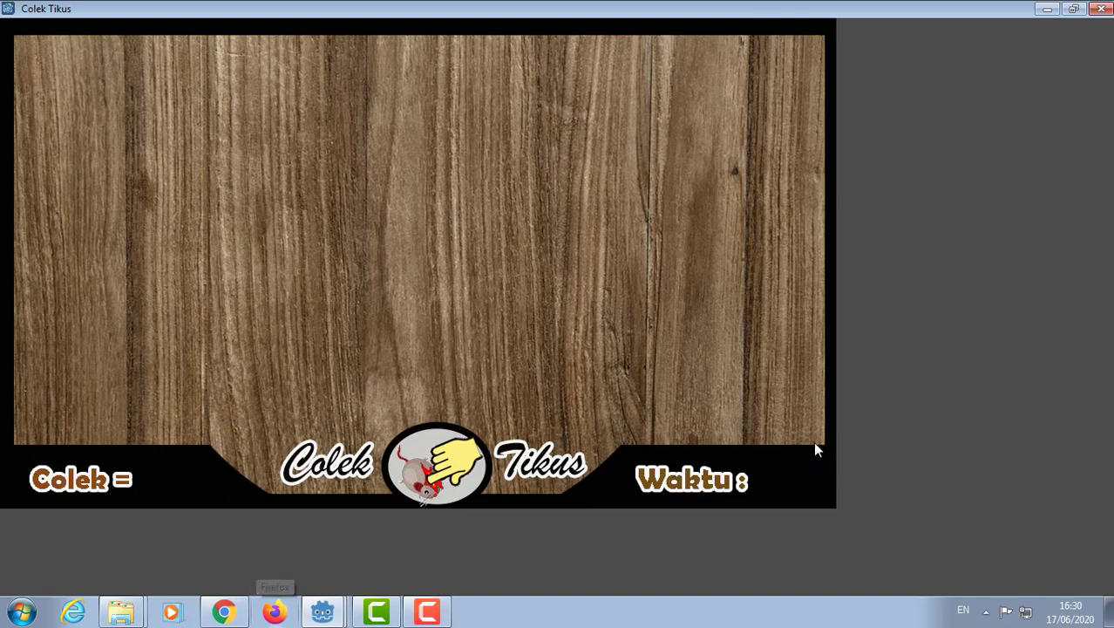
pyautogui.click(1101, 8)
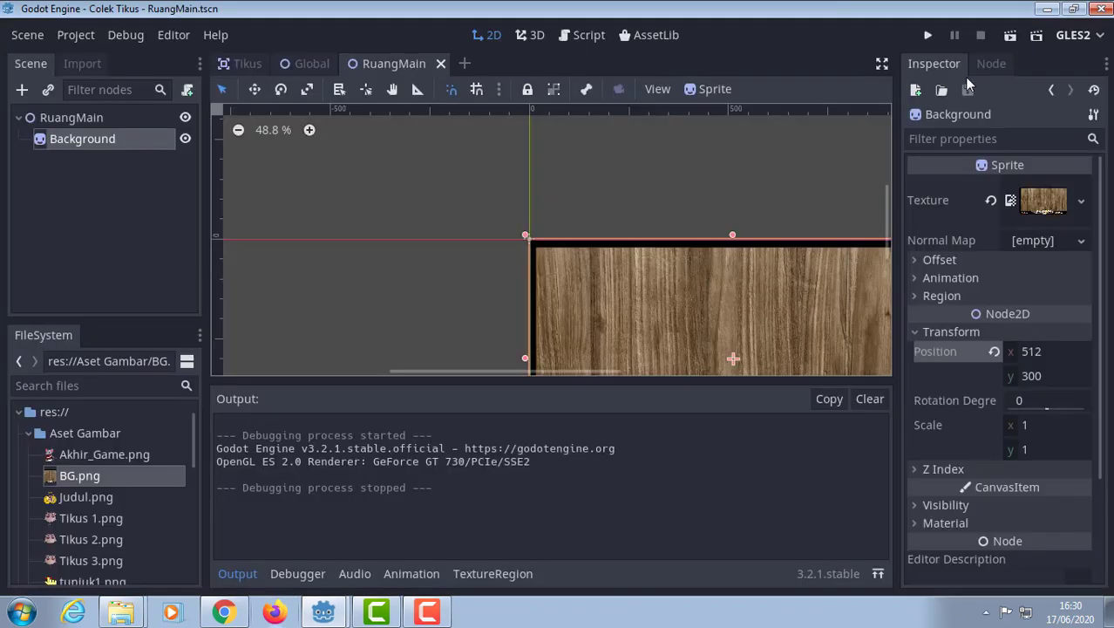
# In Project Settings > Display > Window, set Stretch Mode to 2d and Aspect to keep, then re-run the scene.
pyautogui.click(85, 39)
pyautogui.click(99, 59)
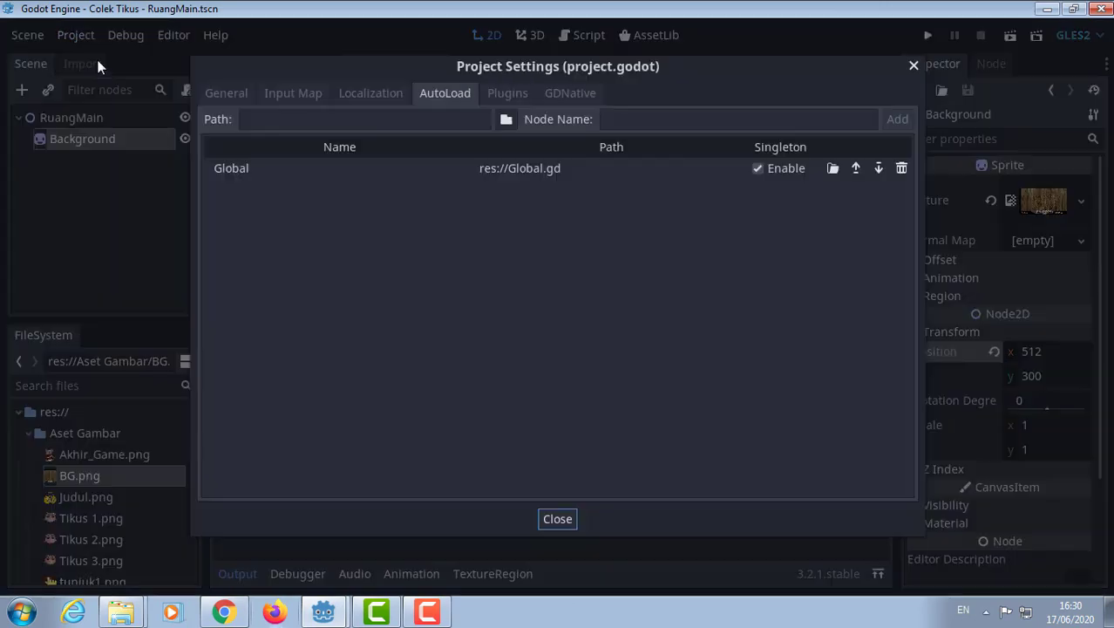
pyautogui.click(224, 88)
pyautogui.moveTo(350, 191); pyautogui.dragTo(333, 320)
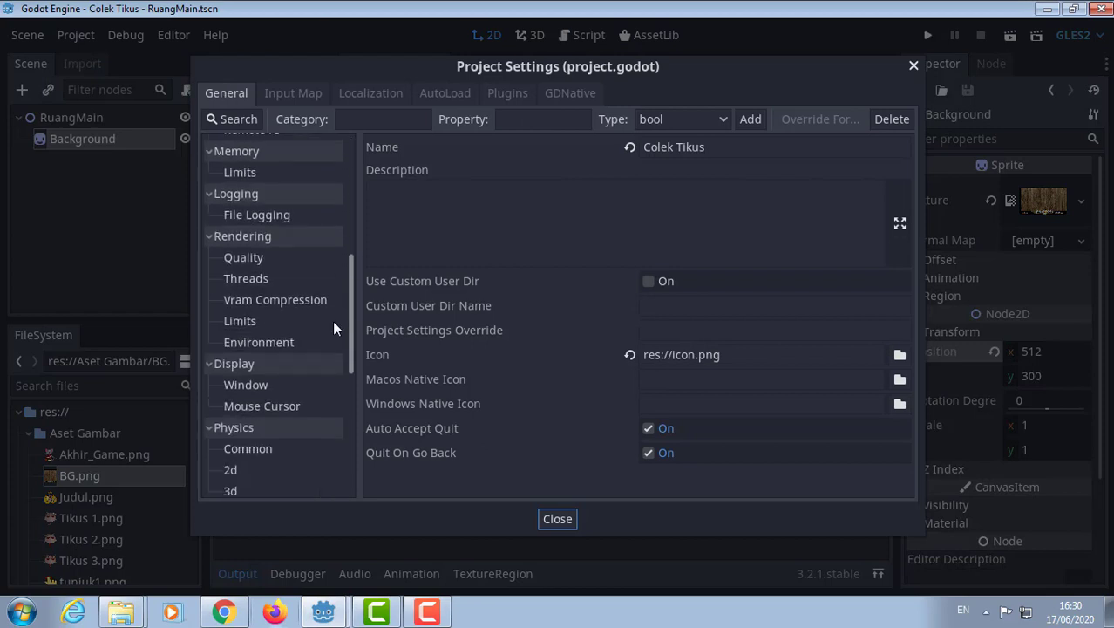
pyautogui.scroll(-3, 331, 328)
pyautogui.click(254, 274)
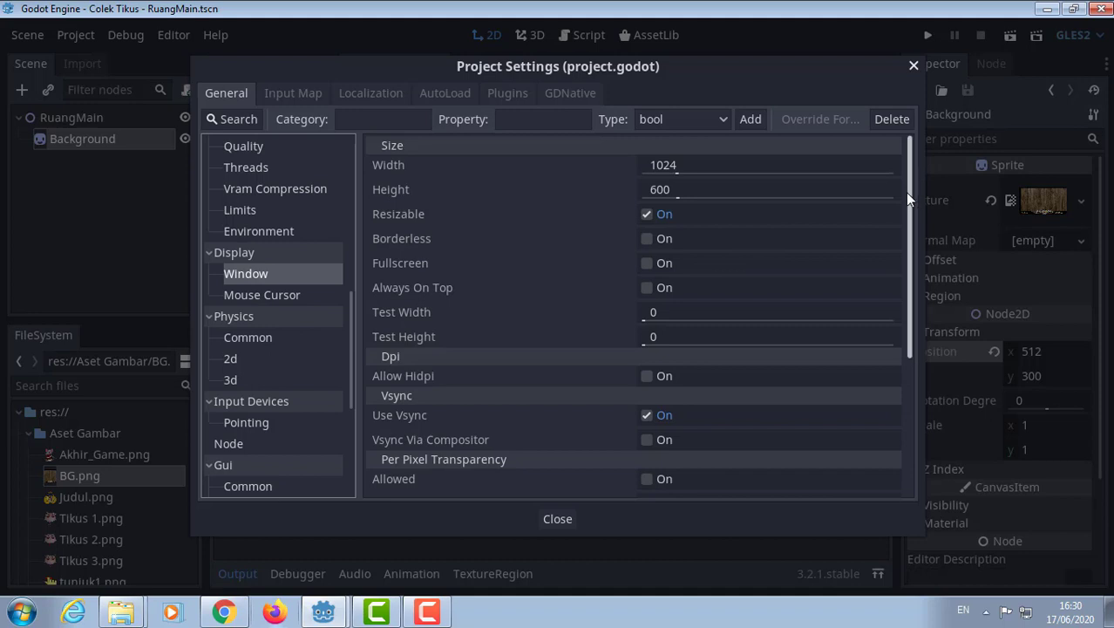
pyautogui.moveTo(905, 192); pyautogui.dragTo(906, 408)
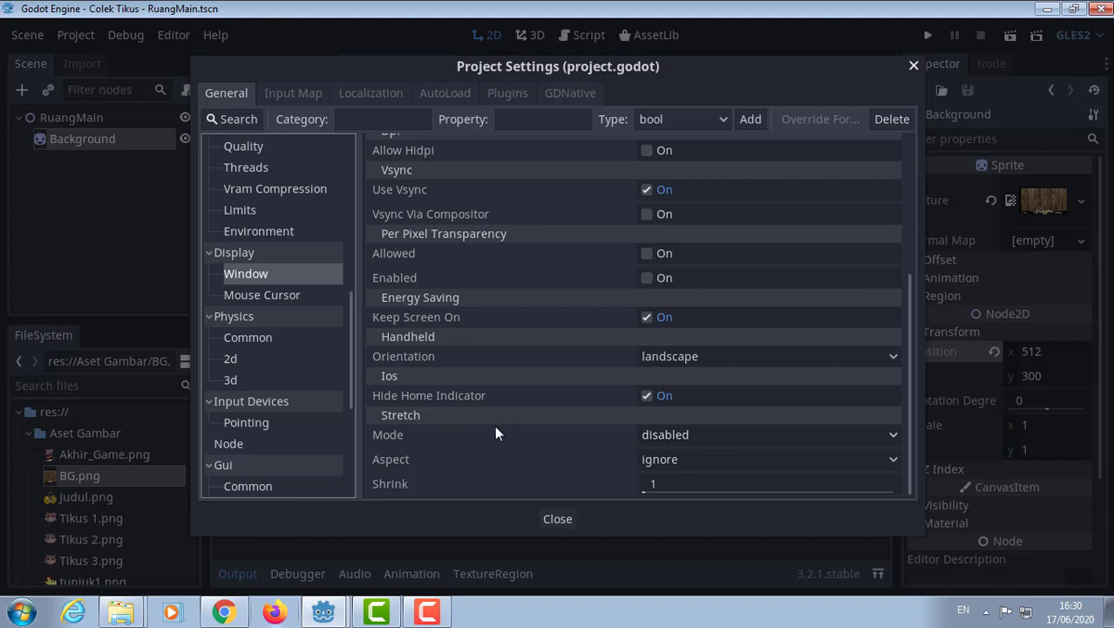
pyautogui.click(672, 435)
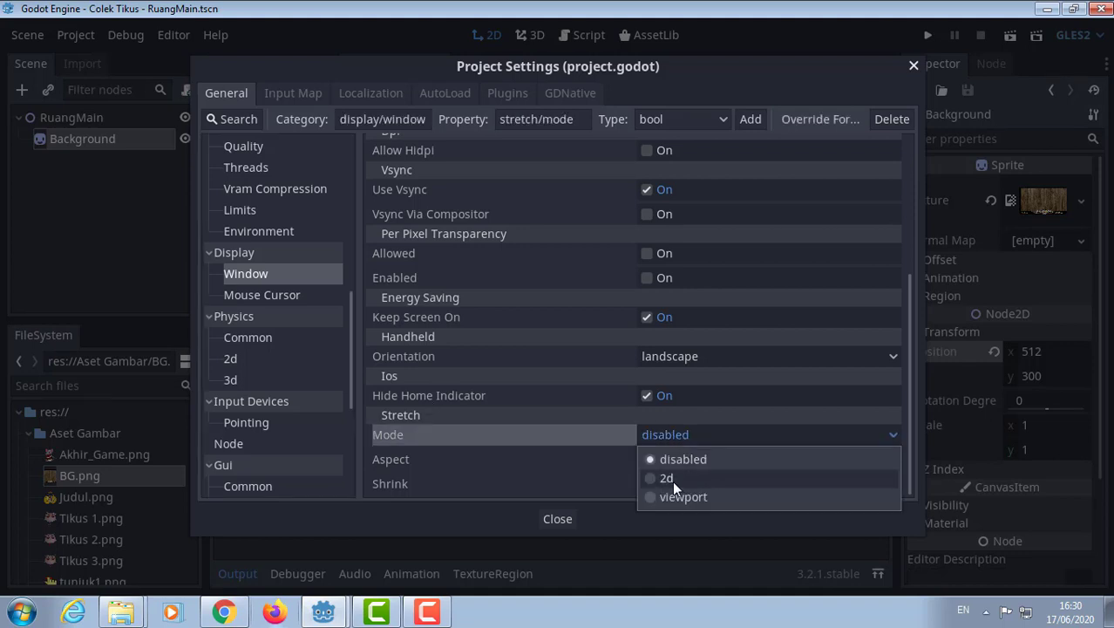
pyautogui.click(672, 478)
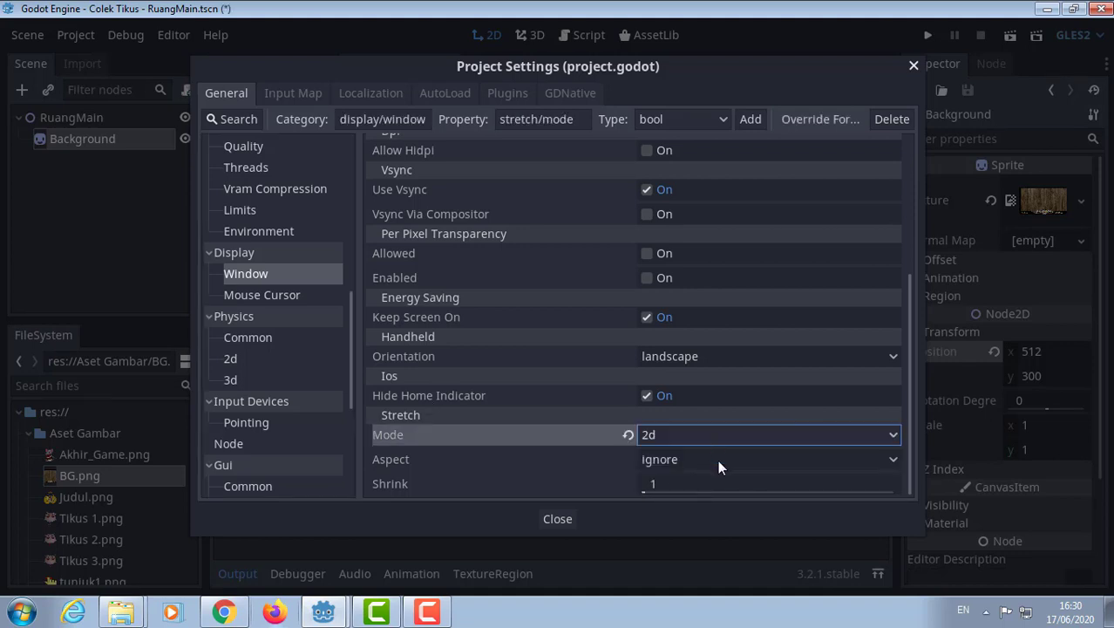
pyautogui.click(705, 457)
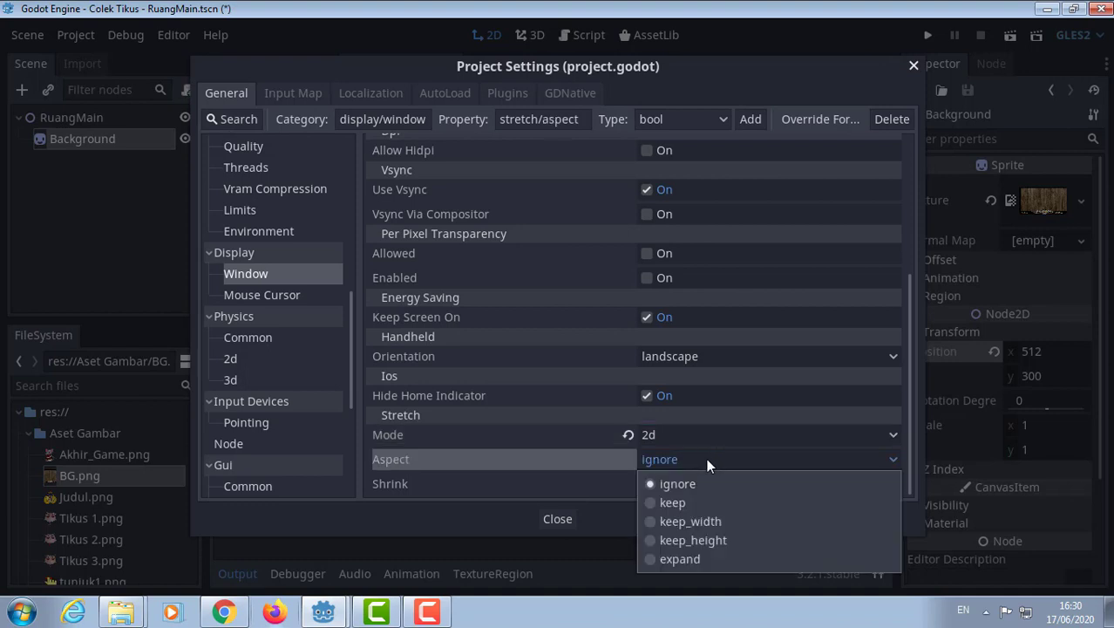
pyautogui.click(682, 501)
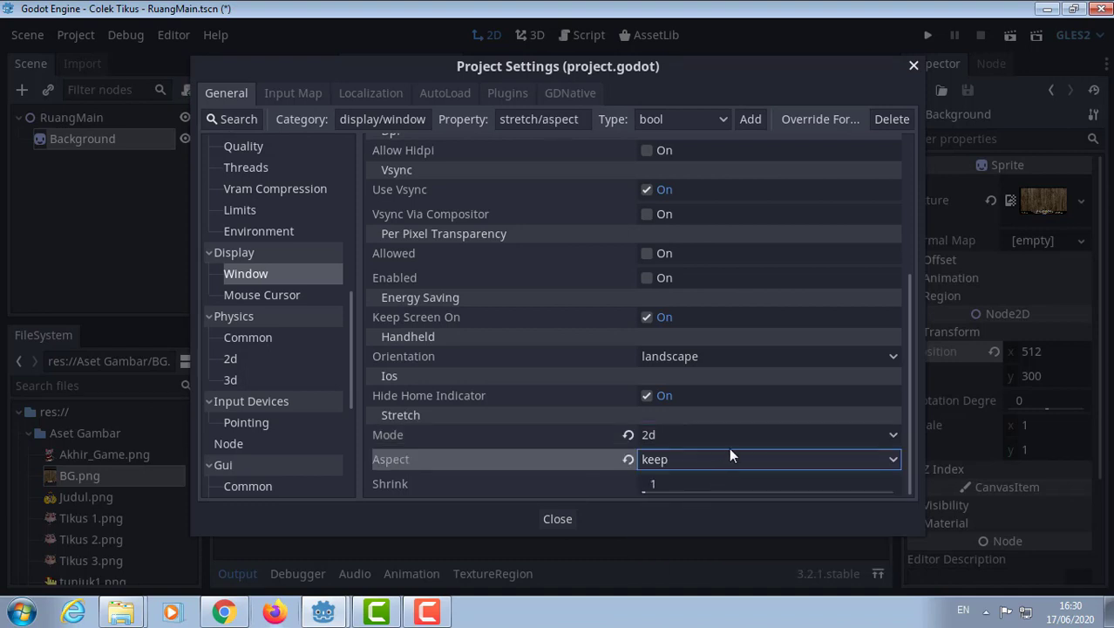
pyautogui.click(563, 520)
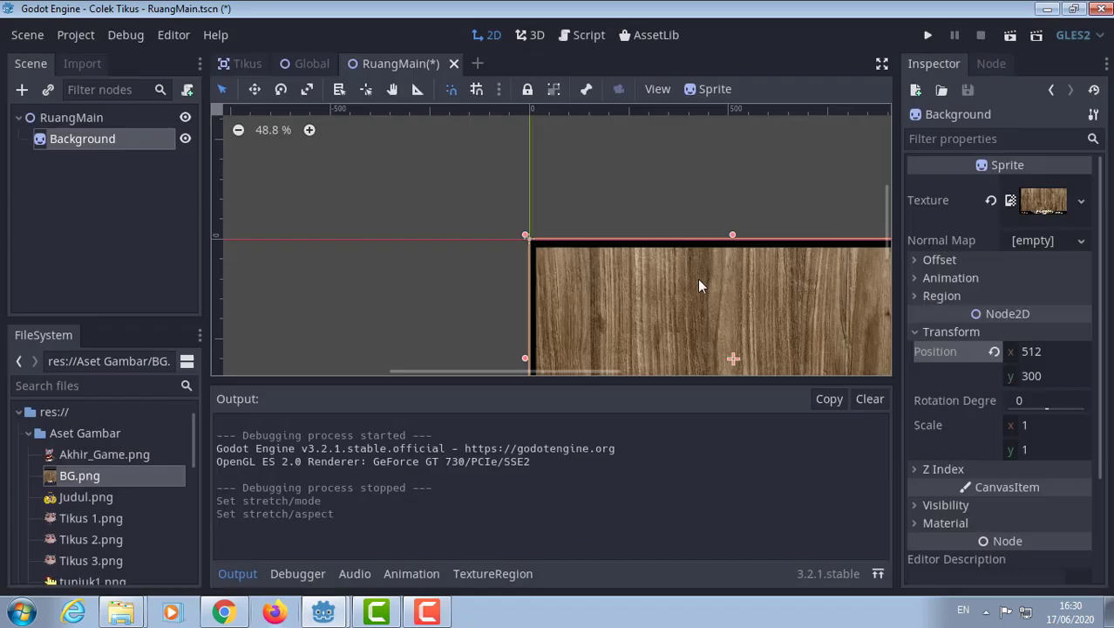
pyautogui.click(1008, 42)
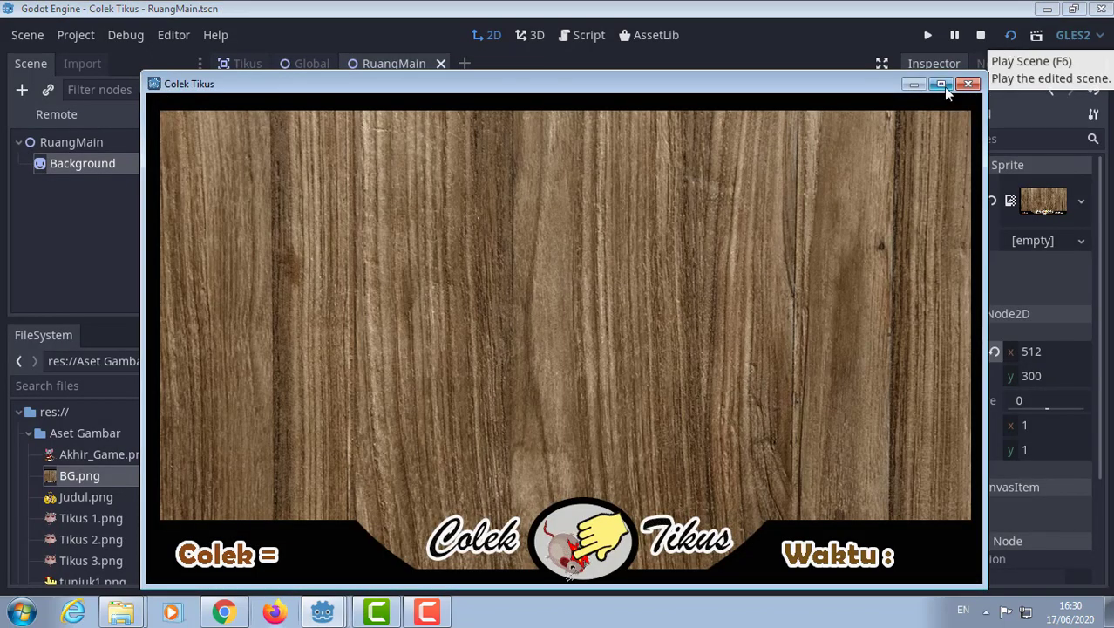
# Check the maximized game window's scaled backdrop, close it, and pan to show the whole background.
pyautogui.click(943, 86)
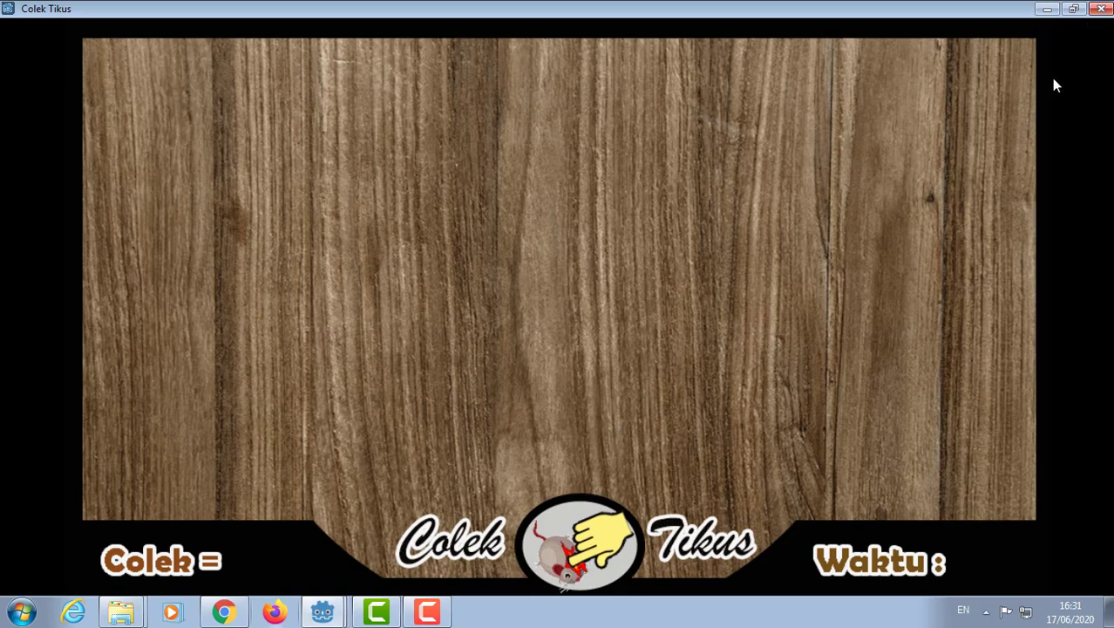
pyautogui.click(1100, 9)
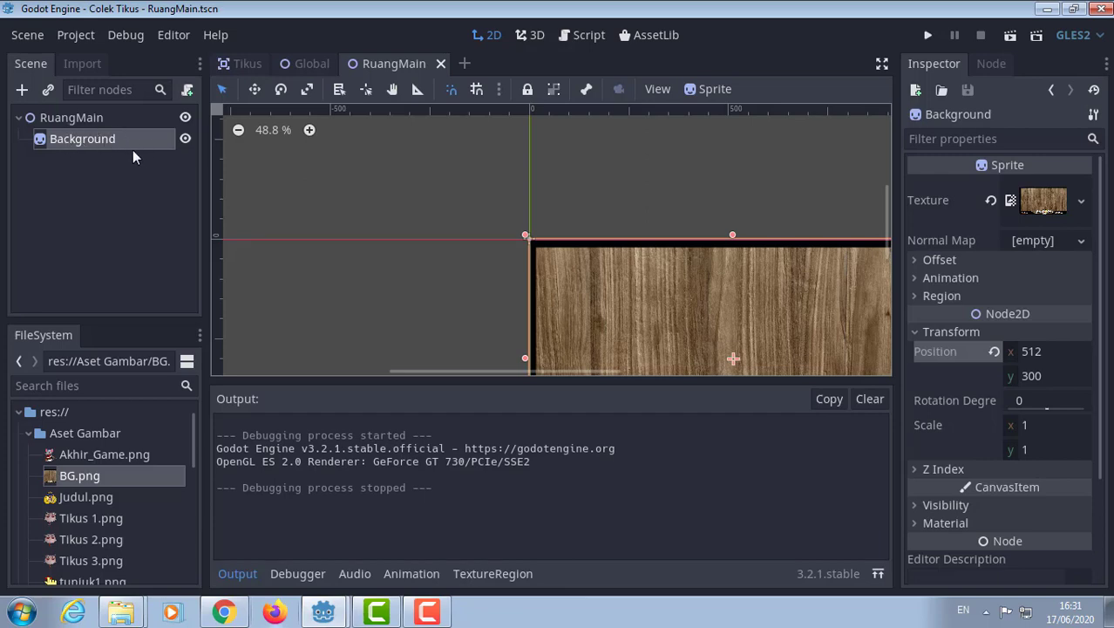
pyautogui.moveTo(632, 282); pyautogui.dragTo(484, 176, button='middle')
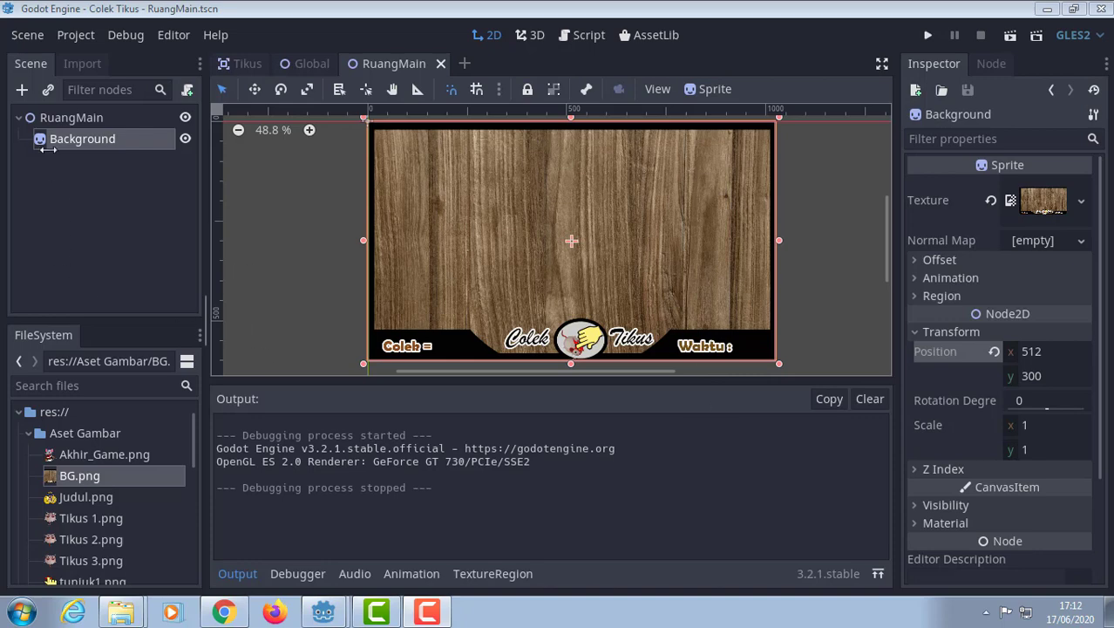
# Add a Label node under RuangMain and name it LblColek.
pyautogui.click(65, 119)
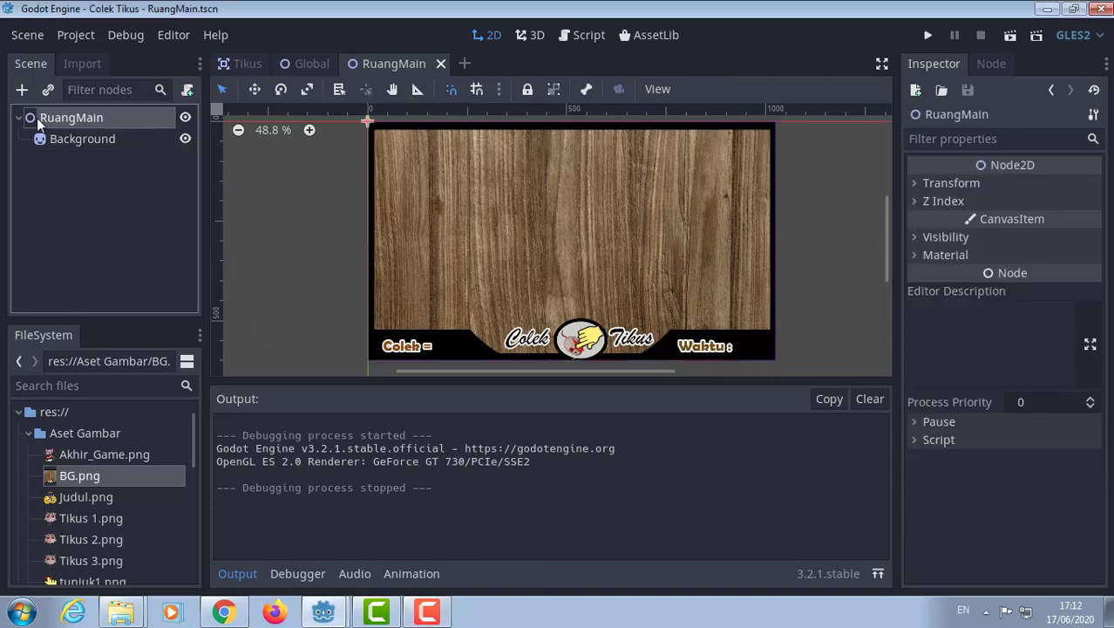
pyautogui.click(23, 91)
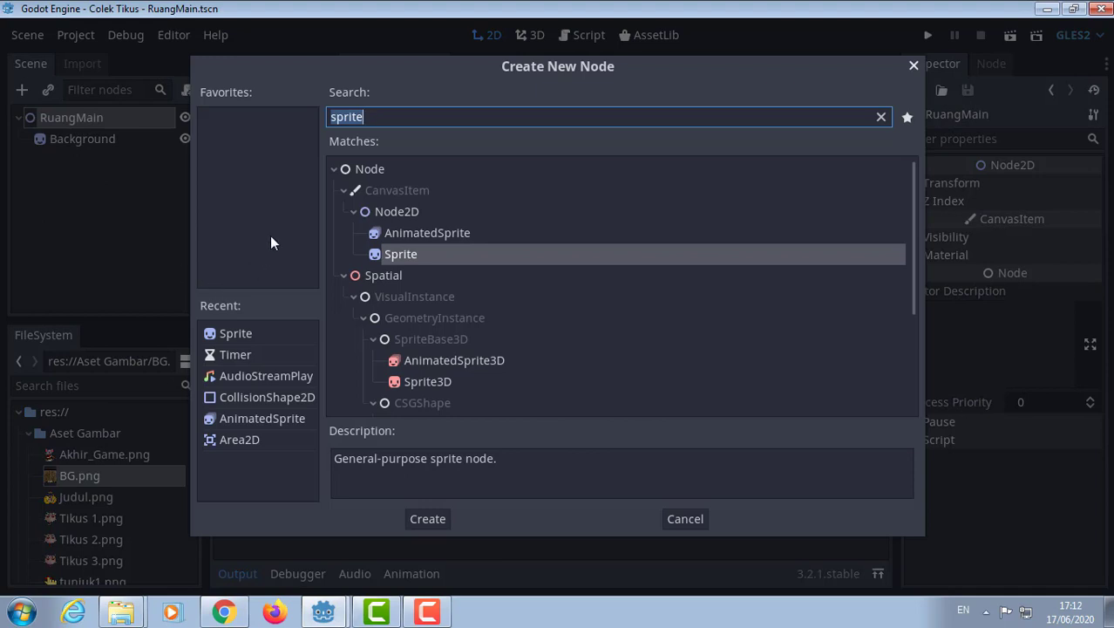
pyautogui.write('L')
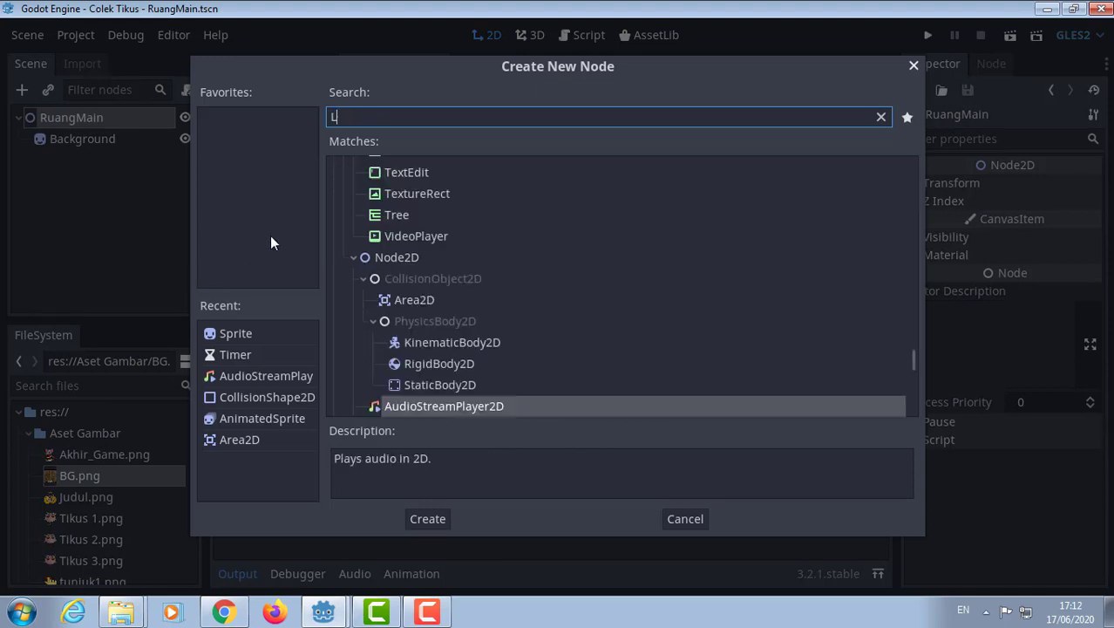
pyautogui.write('abel')
pyautogui.press('Return')
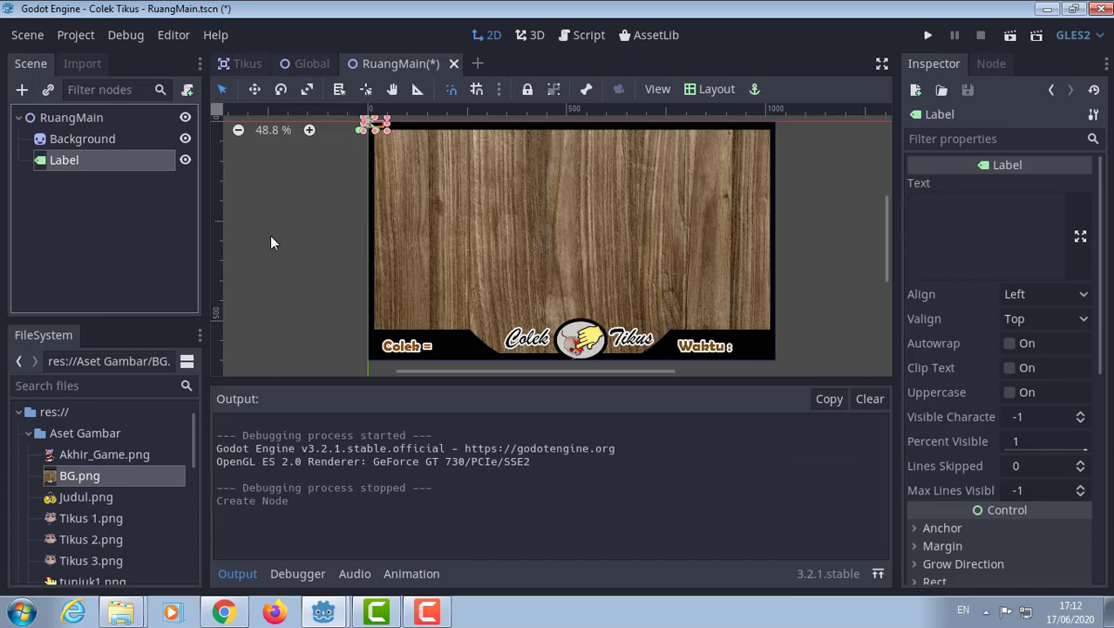
pyautogui.doubleClick(70, 165)
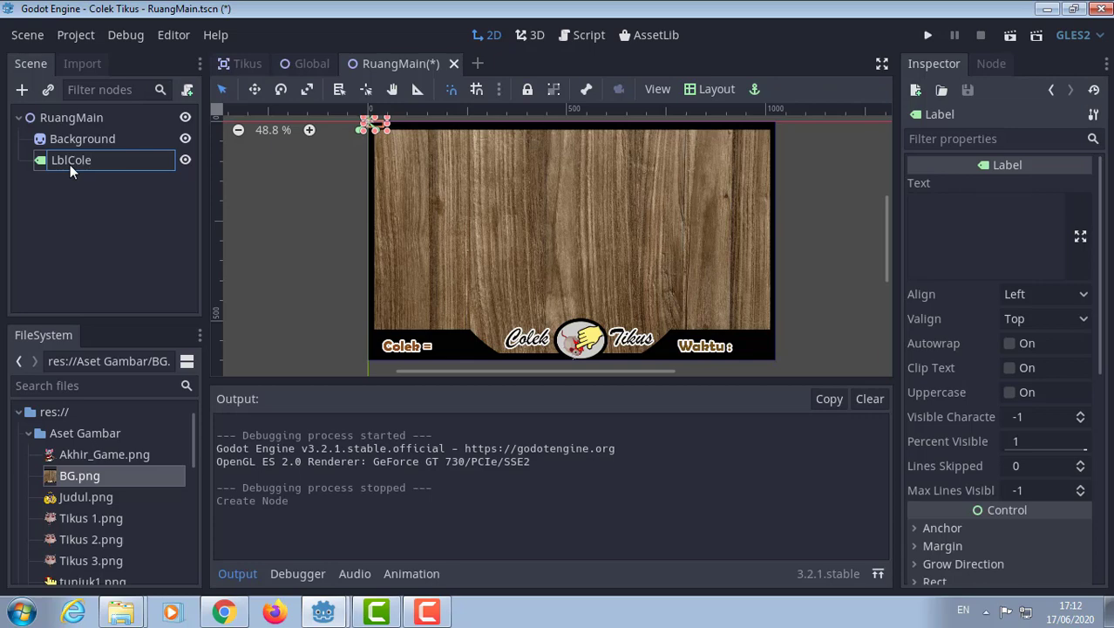
pyautogui.press('Return')
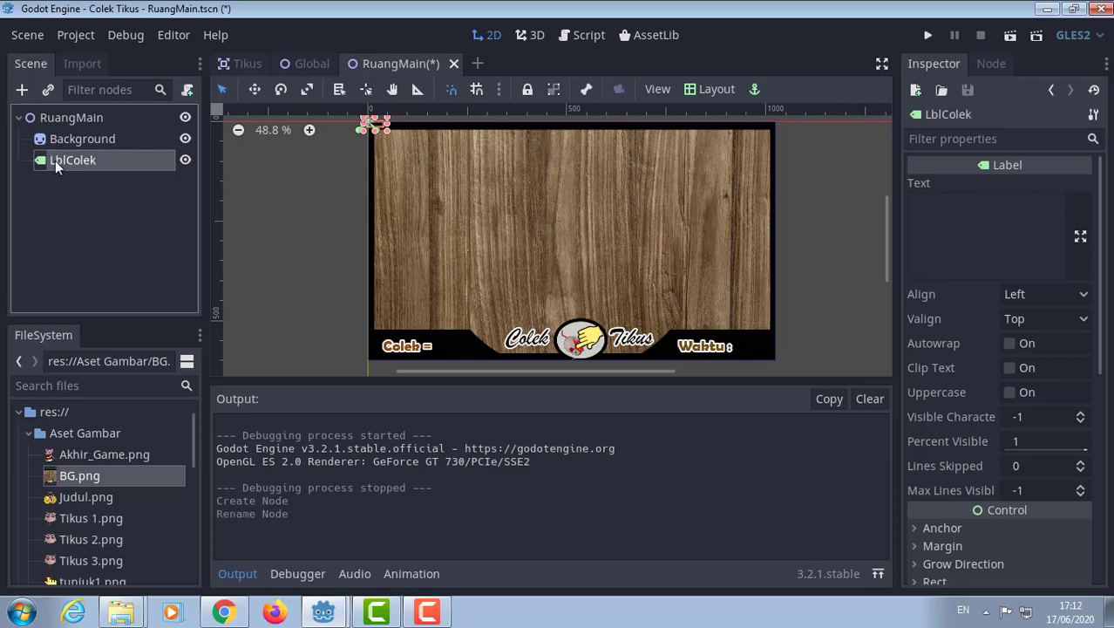
# Add a second Label node under RuangMain and begin renaming it.
pyautogui.click(52, 117)
pyautogui.click(22, 89)
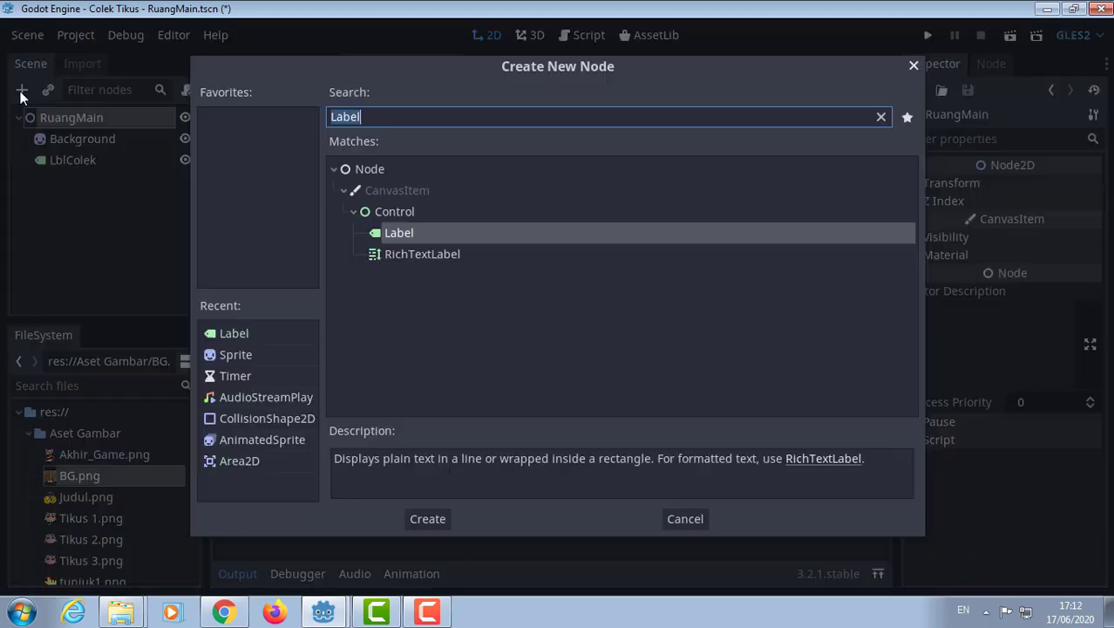
pyautogui.doubleClick(231, 332)
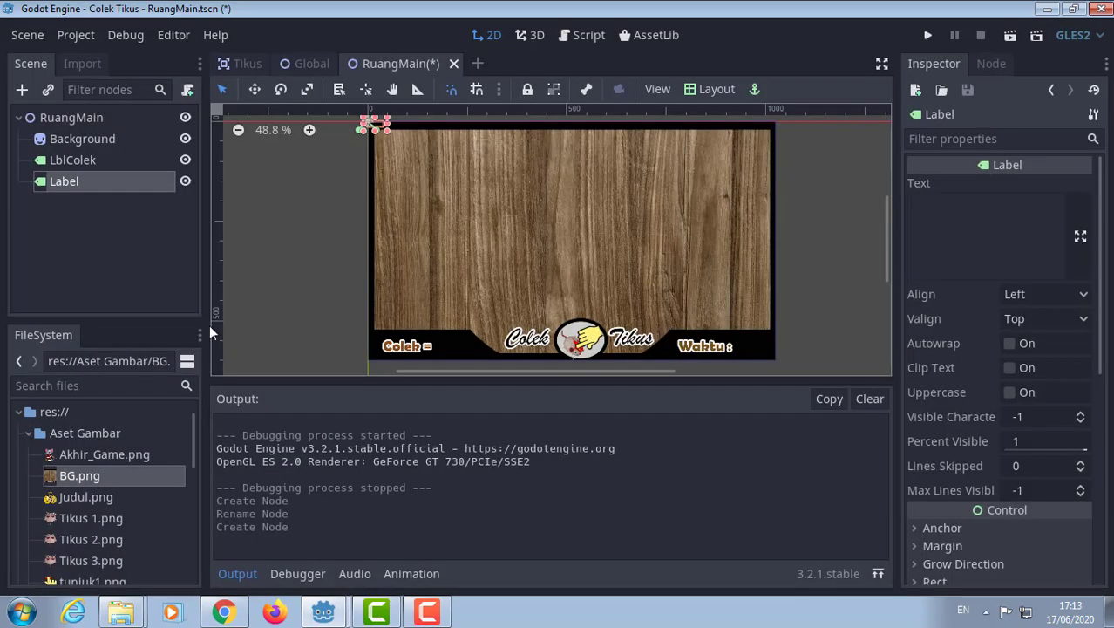
pyautogui.doubleClick(74, 185)
pyautogui.write('LblWaktu')
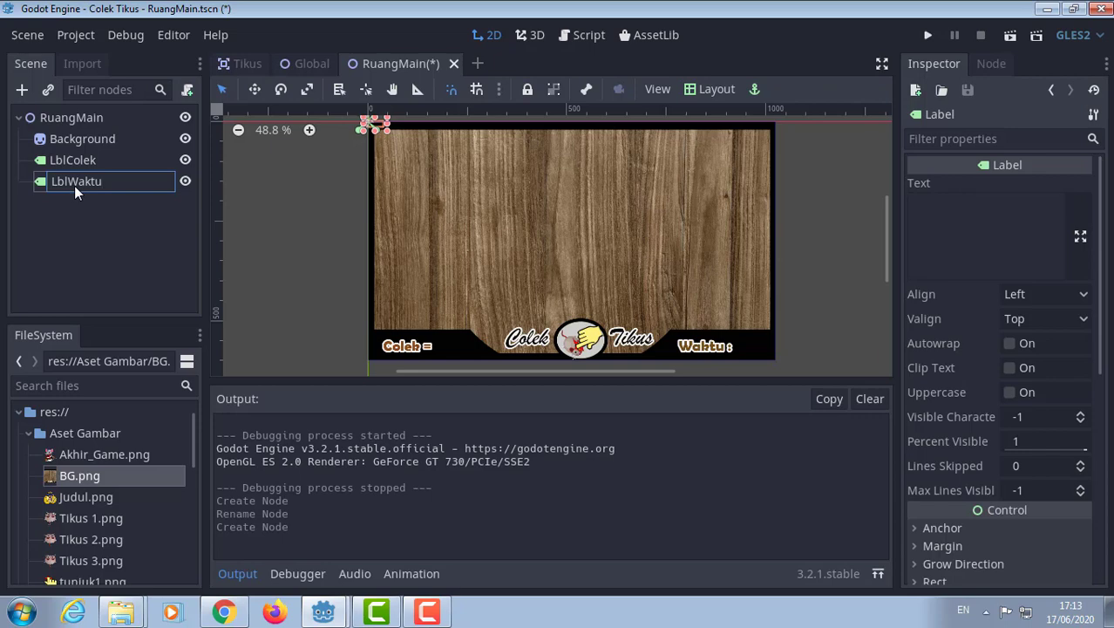
# Name the second label LblWaktu and drag it down into the bottom banner.
pyautogui.press('Return')
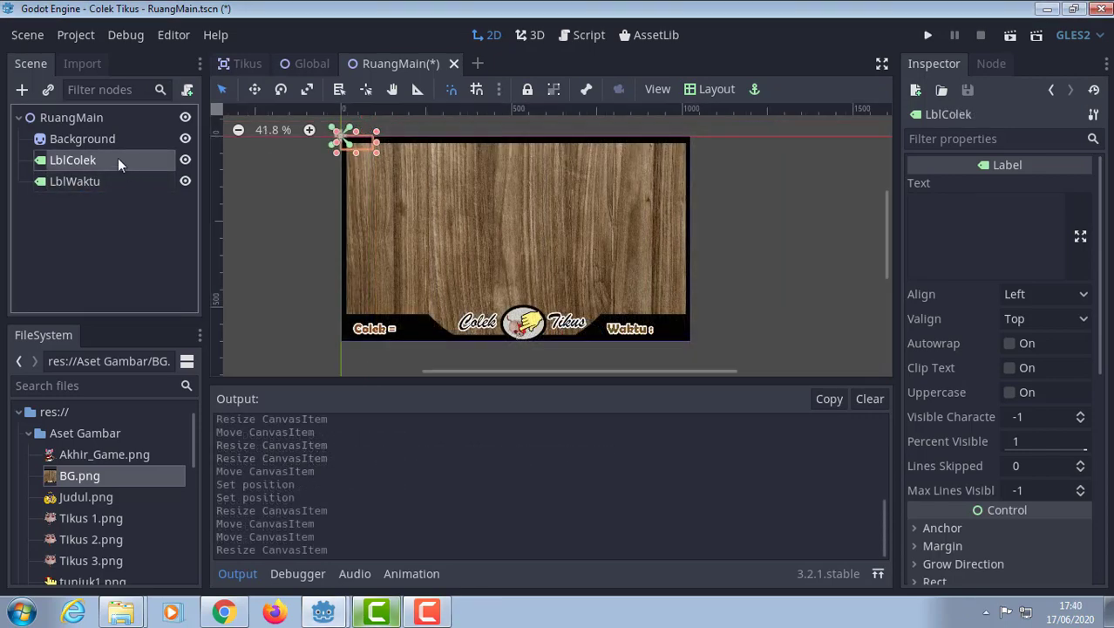
pyautogui.click(364, 148)
pyautogui.moveTo(366, 150); pyautogui.dragTo(419, 334)
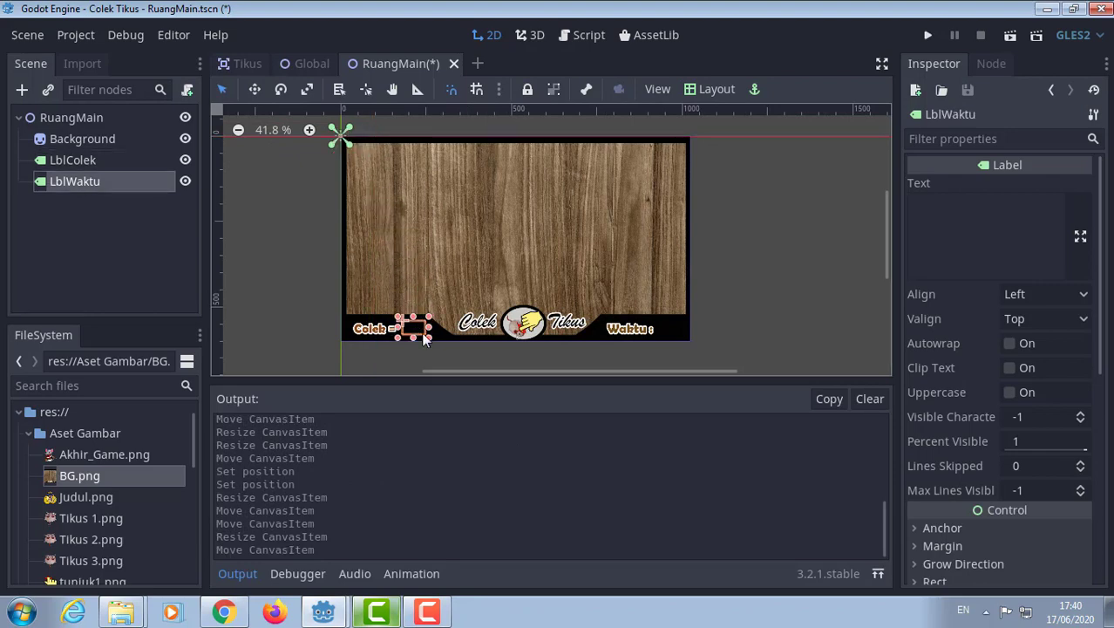
pyautogui.moveTo(415, 302); pyautogui.dragTo(673, 303, button='middle')
# Reposition LblWaktu beside the 'Waktu :' caption at the bottom right.
pyautogui.scroll(4, 631, 256)
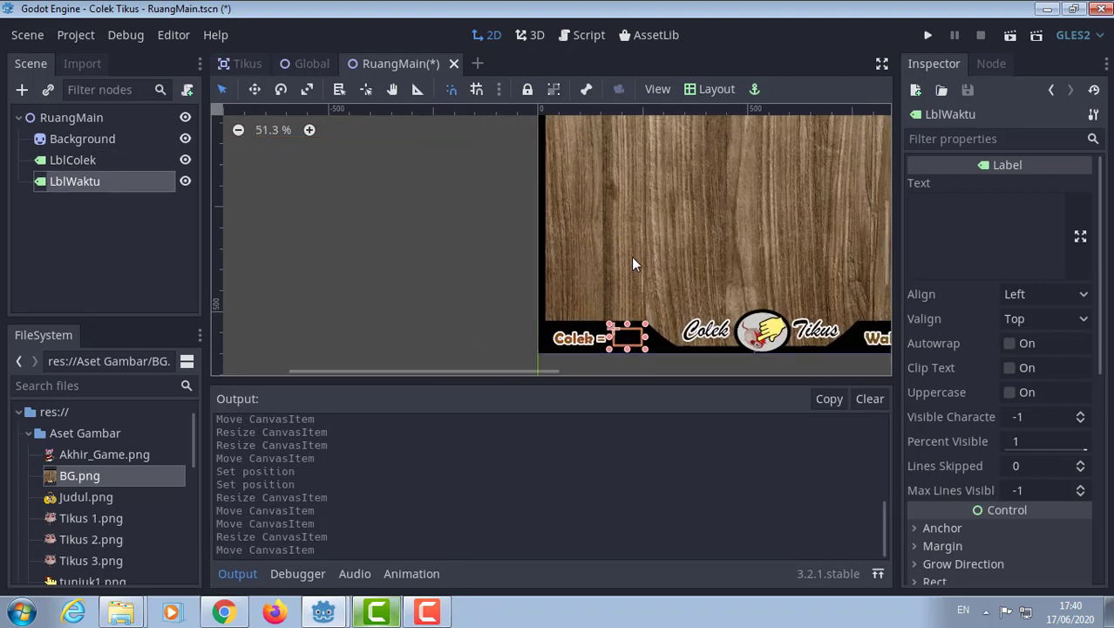
pyautogui.scroll(3, 650, 260)
pyautogui.moveTo(649, 260); pyautogui.dragTo(503, 163, button='middle')
pyautogui.scroll(3, 496, 241)
pyautogui.scroll(1, 484, 266)
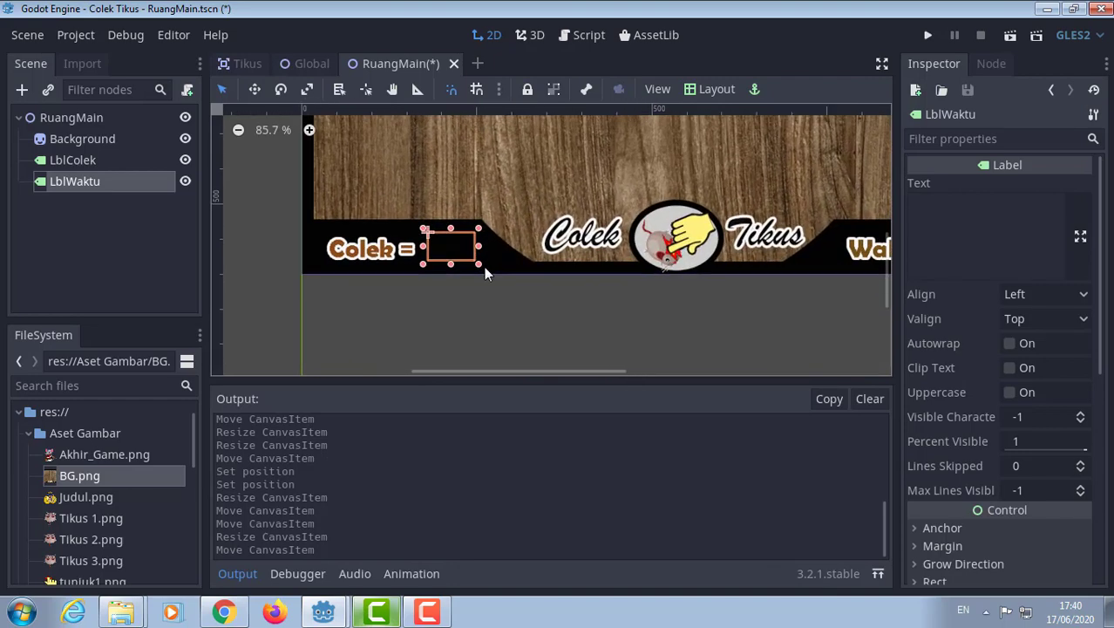
pyautogui.scroll(1, 482, 266)
pyautogui.moveTo(440, 243); pyautogui.dragTo(443, 243)
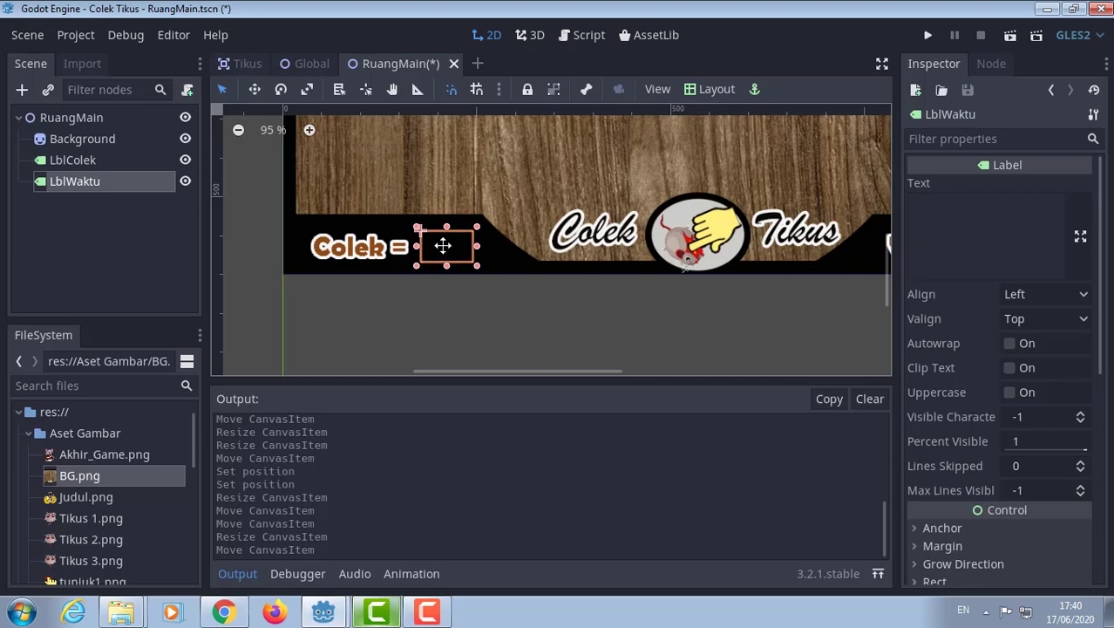
pyautogui.scroll(1, 584, 200)
pyautogui.keyDown('ctrl'); pyautogui.scroll(5, 589, 224); pyautogui.keyUp('ctrl')
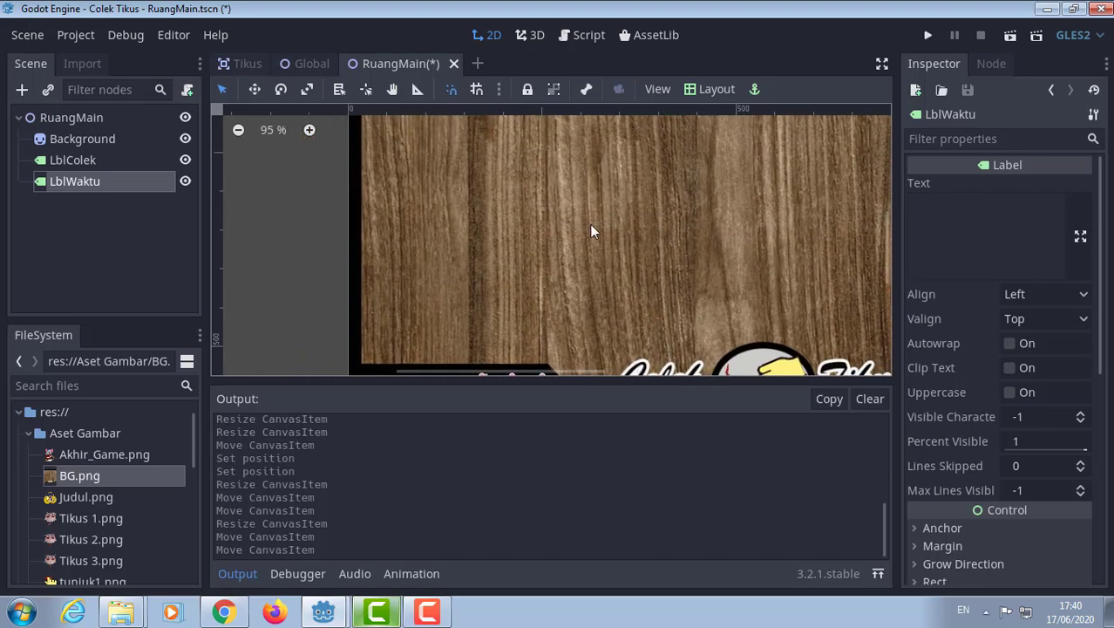
pyautogui.keyDown('ctrl'); pyautogui.scroll(3, 584, 266); pyautogui.keyUp('ctrl')
pyautogui.scroll(-2, 584, 262)
pyautogui.scroll(-1, 583, 262)
pyautogui.moveTo(584, 268); pyautogui.dragTo(472, 253, button='middle')
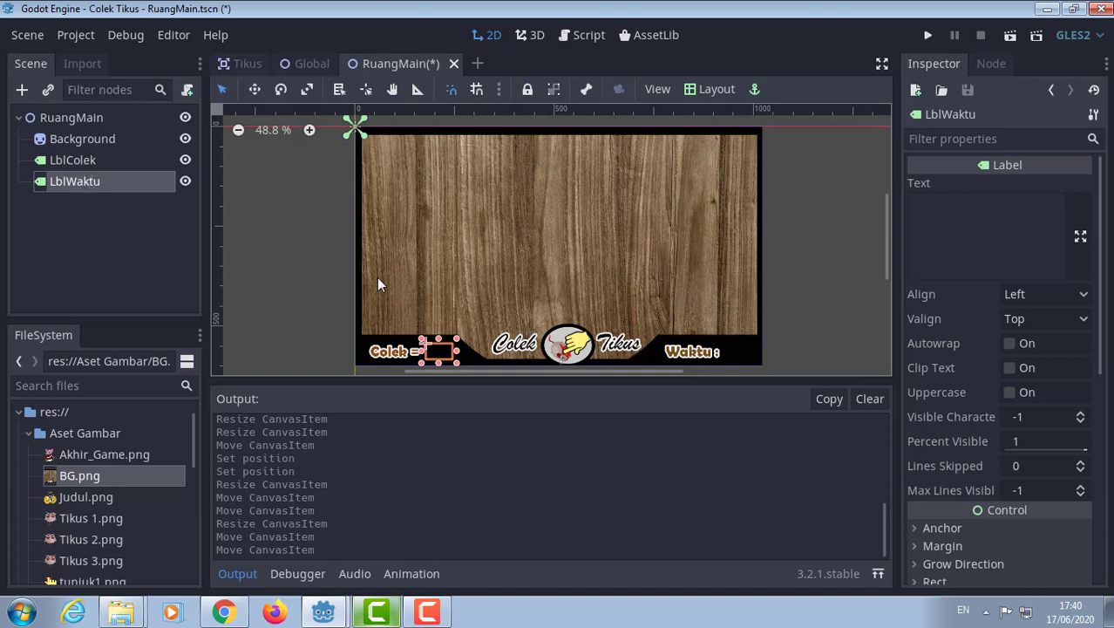
pyautogui.moveTo(432, 350); pyautogui.dragTo(734, 352)
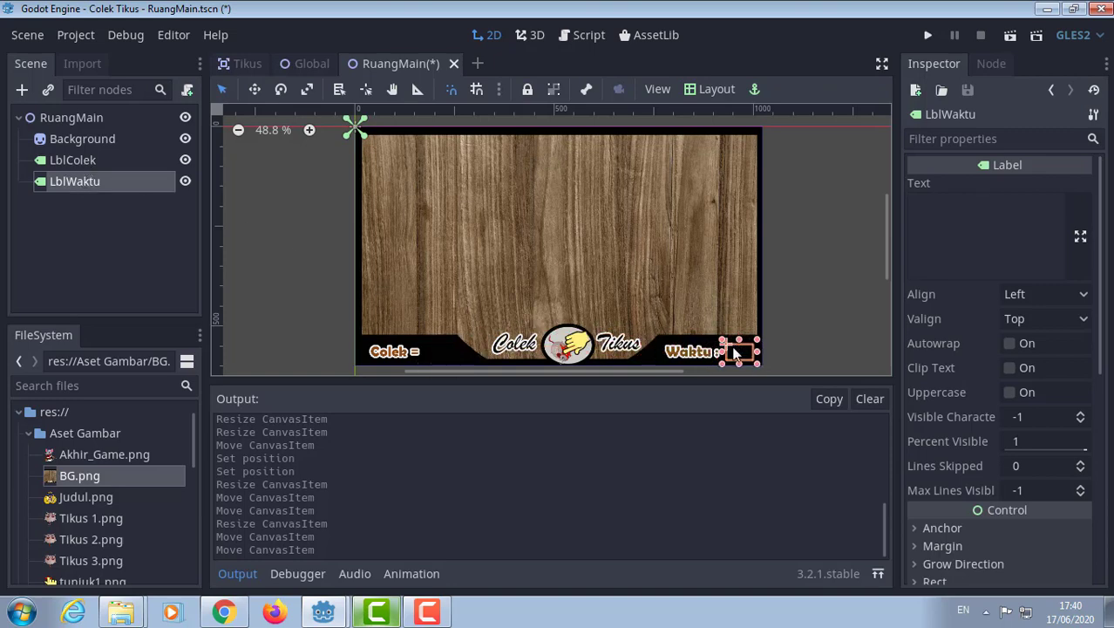
# Place LblColek just right of 'Colek =' and make its box slightly narrower.
pyautogui.click(373, 146)
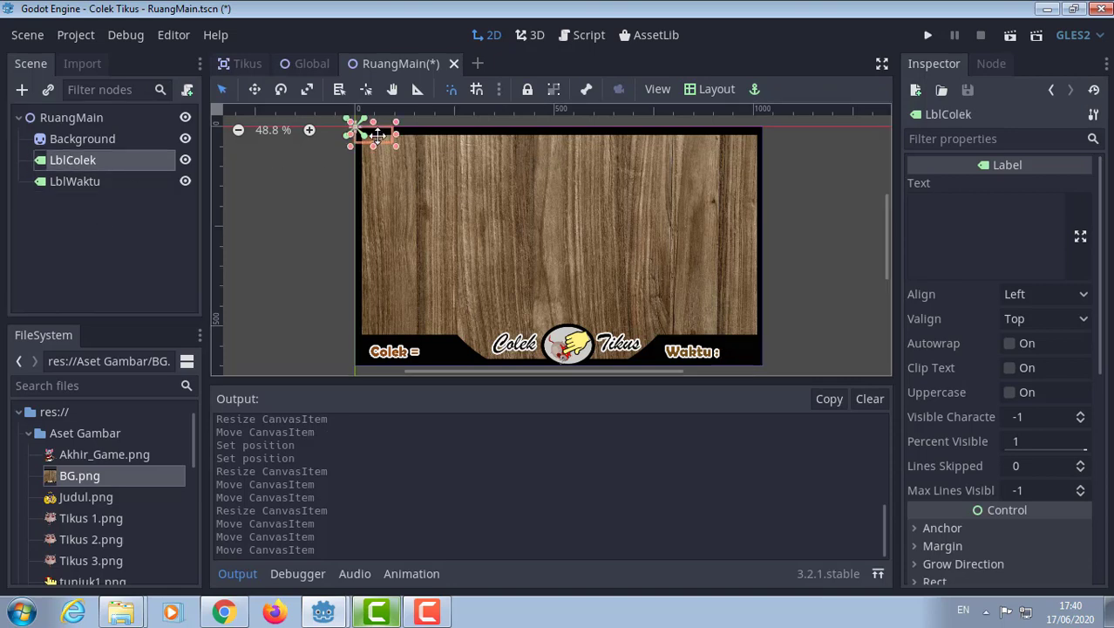
pyautogui.moveTo(378, 135); pyautogui.dragTo(446, 354)
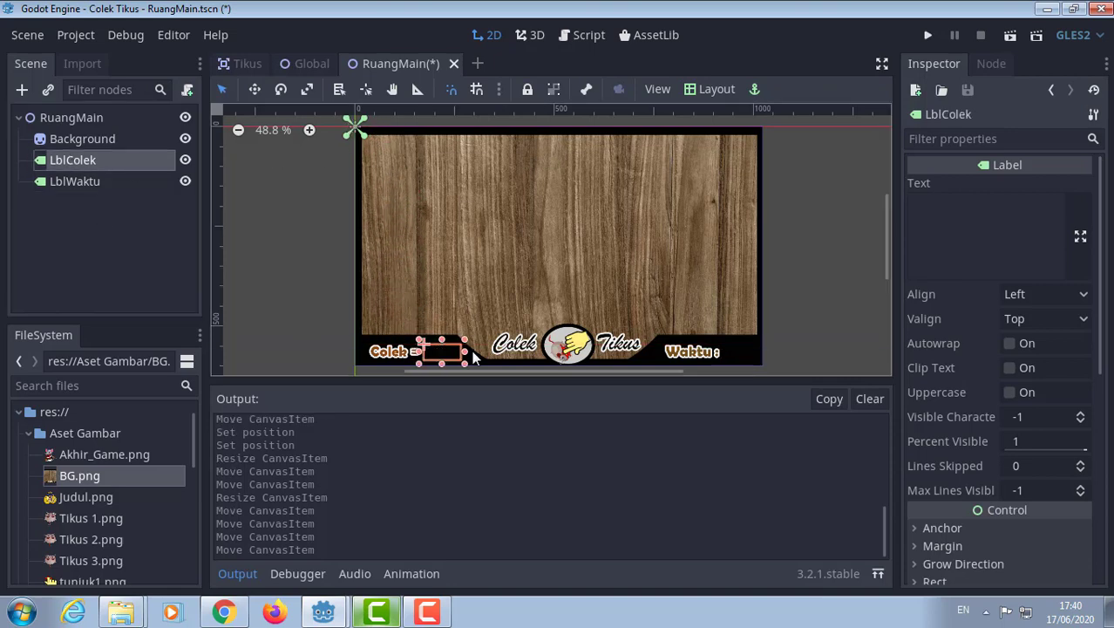
pyautogui.moveTo(465, 352); pyautogui.dragTo(458, 352)
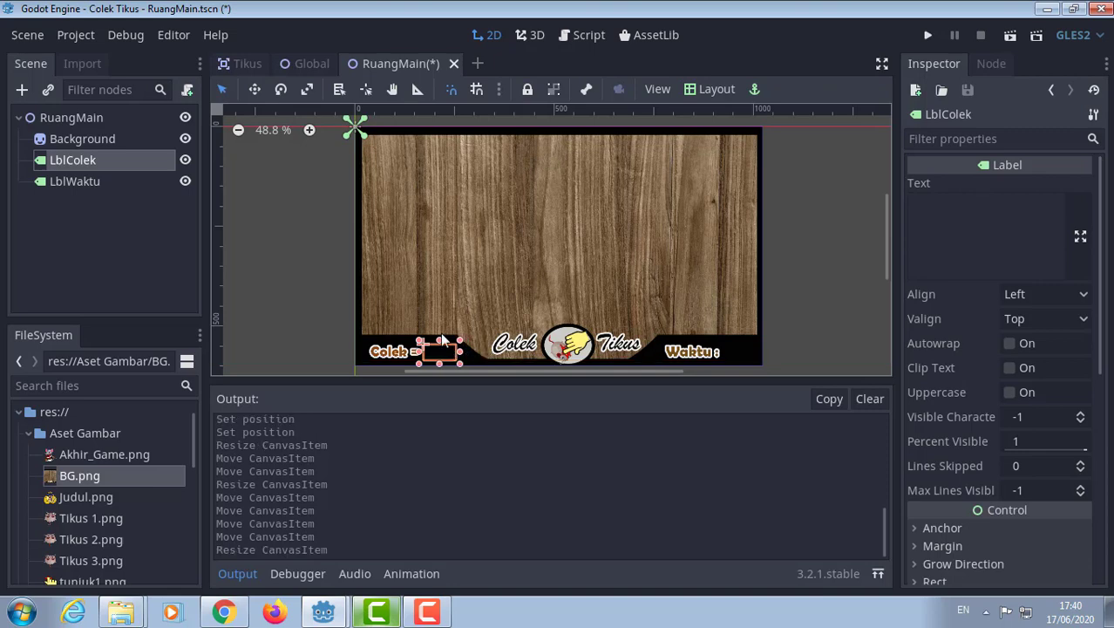
pyautogui.click(441, 339)
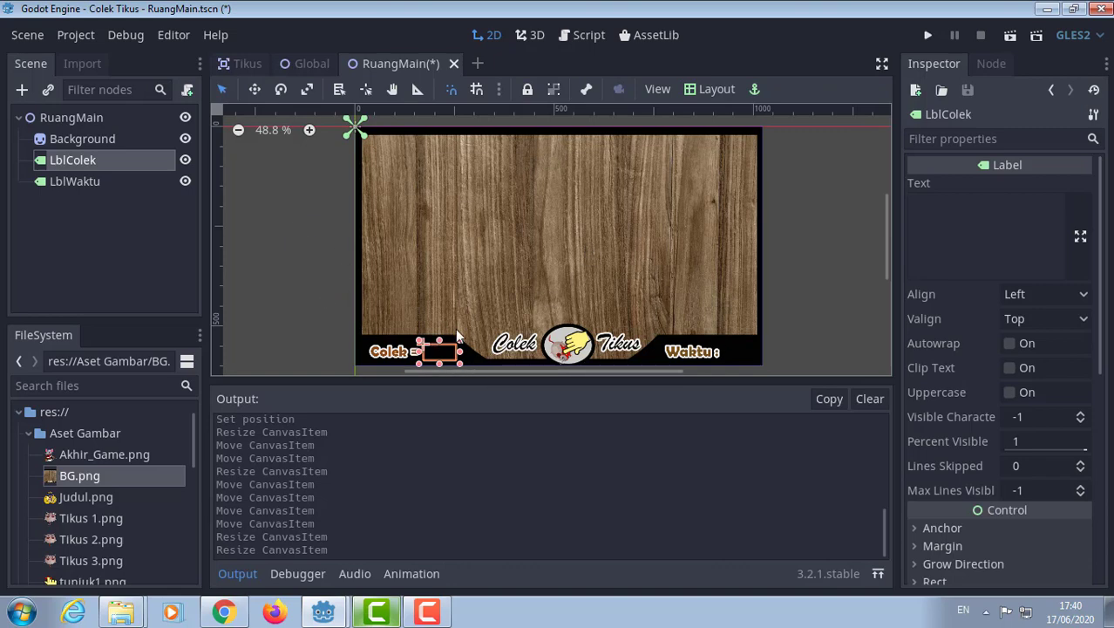
pyautogui.click(980, 218)
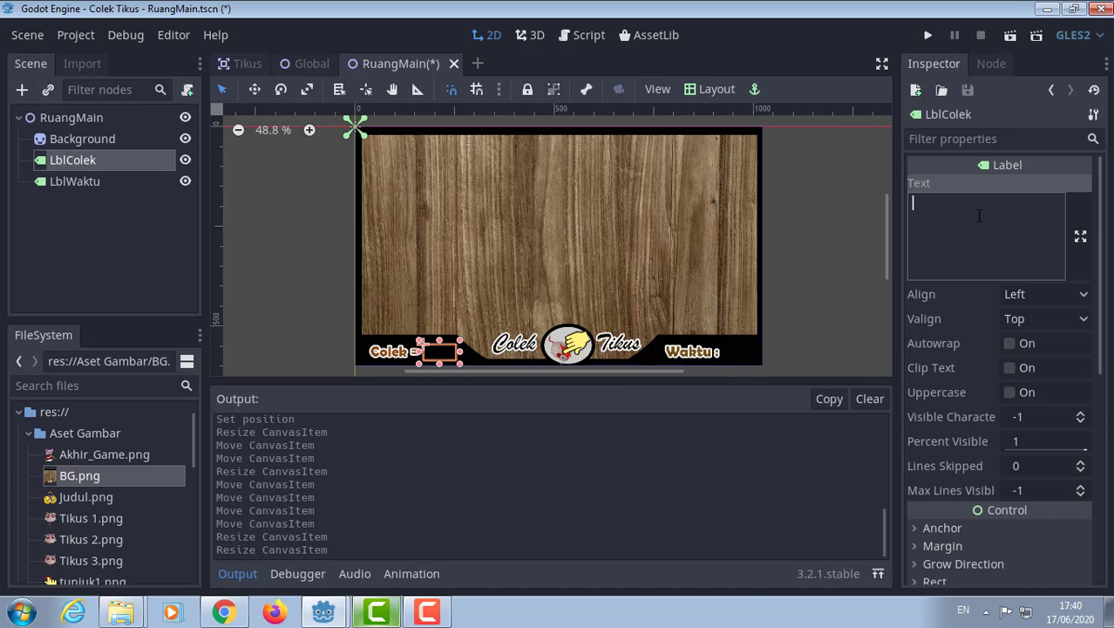
# Enter 0 as LblColek's text in the Inspector.
pyautogui.write('0')
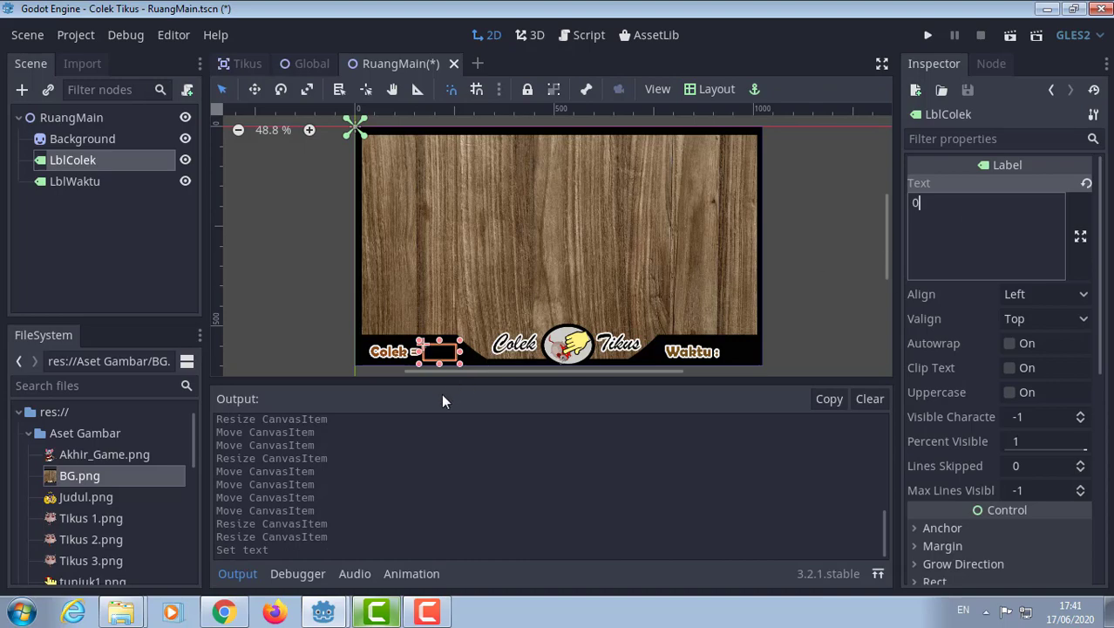
pyautogui.scroll(5, 461, 329)
pyautogui.keyDown('ctrl'); pyautogui.scroll(-6, 505, 244); pyautogui.keyUp('ctrl')
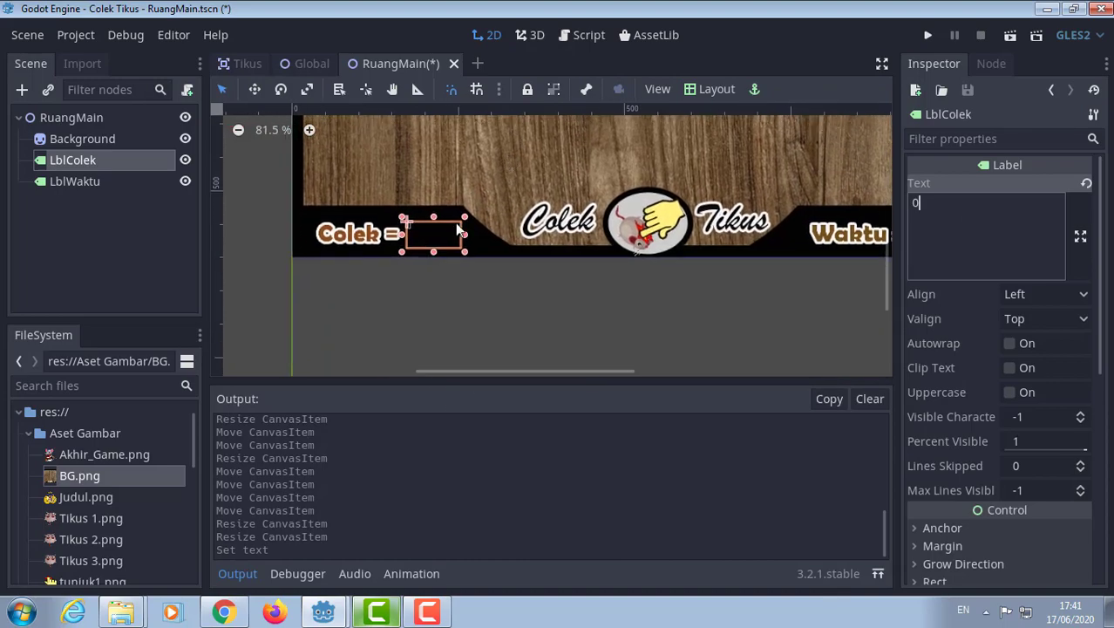
pyautogui.scroll(4, 441, 253)
pyautogui.scroll(4, 441, 253)
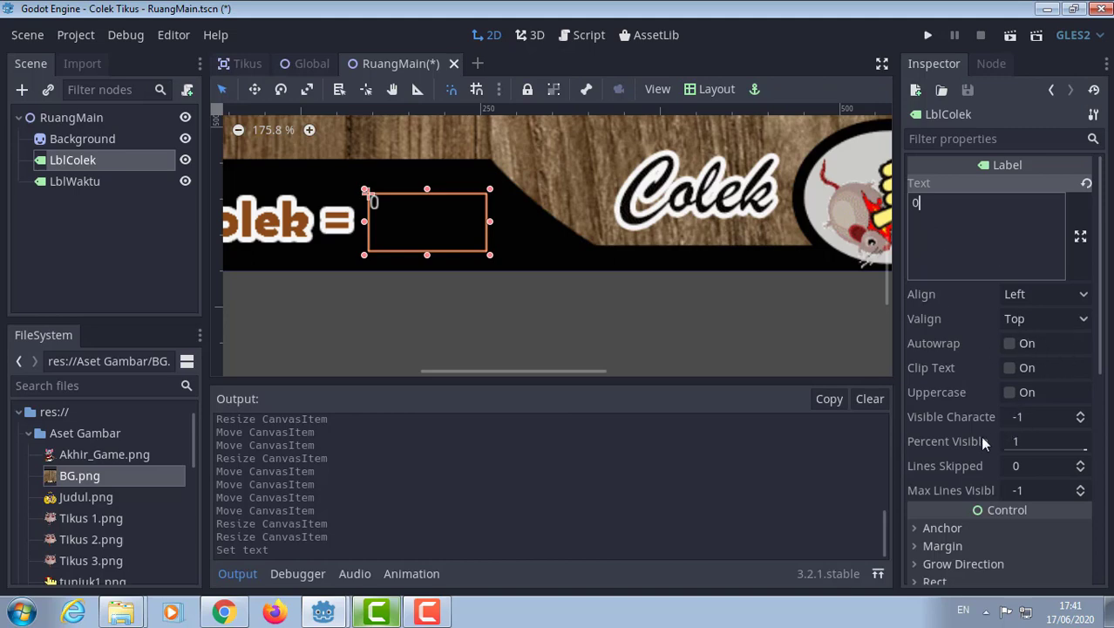
pyautogui.scroll(-5, 1006, 412)
pyautogui.scroll(-2, 1008, 411)
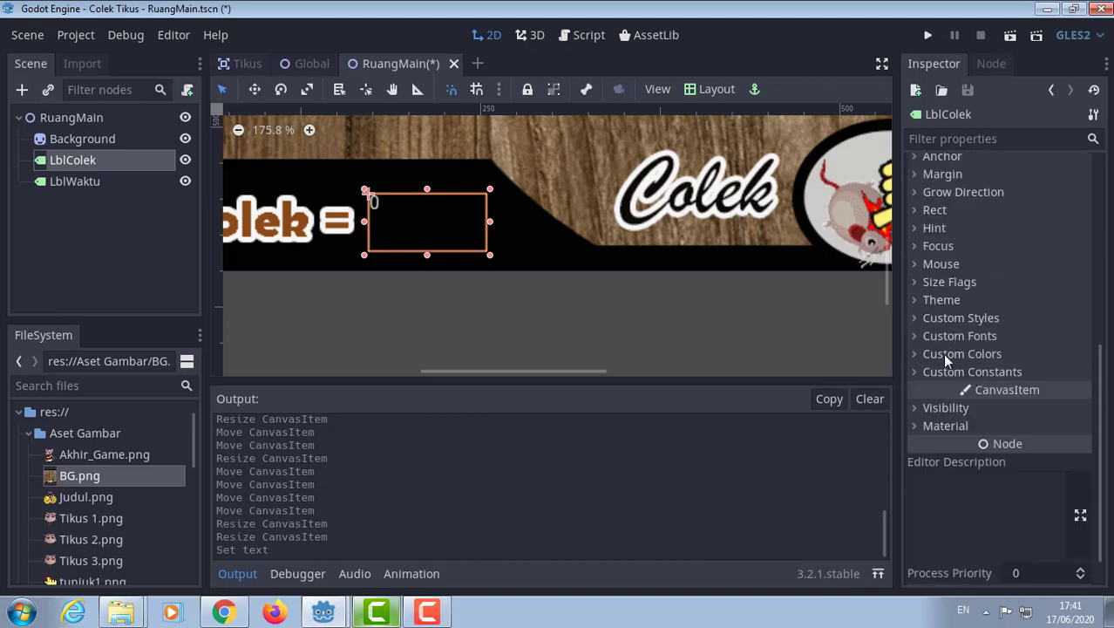
# Create a new DynamicFont under LblColek's Custom Fonts and expand its Font settings.
pyautogui.click(914, 336)
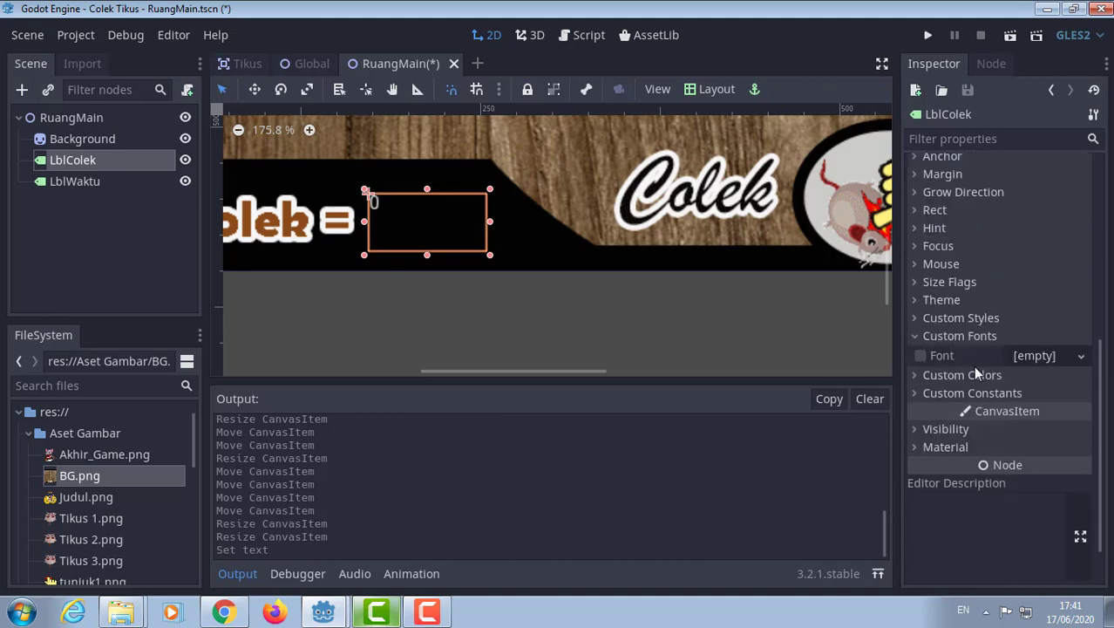
pyautogui.click(1041, 358)
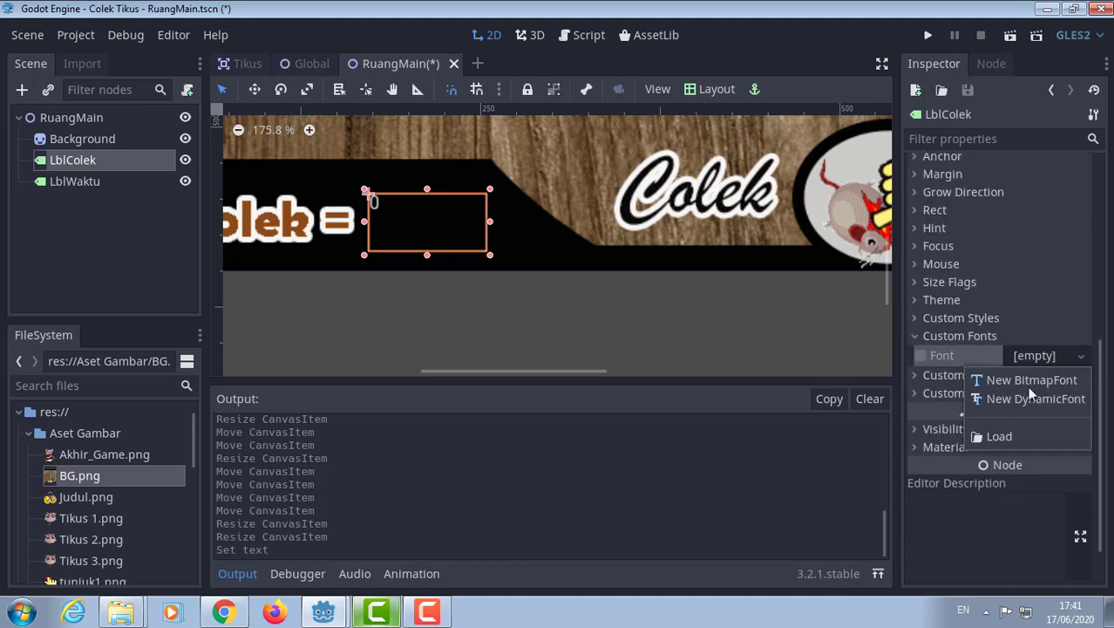
pyautogui.click(1022, 398)
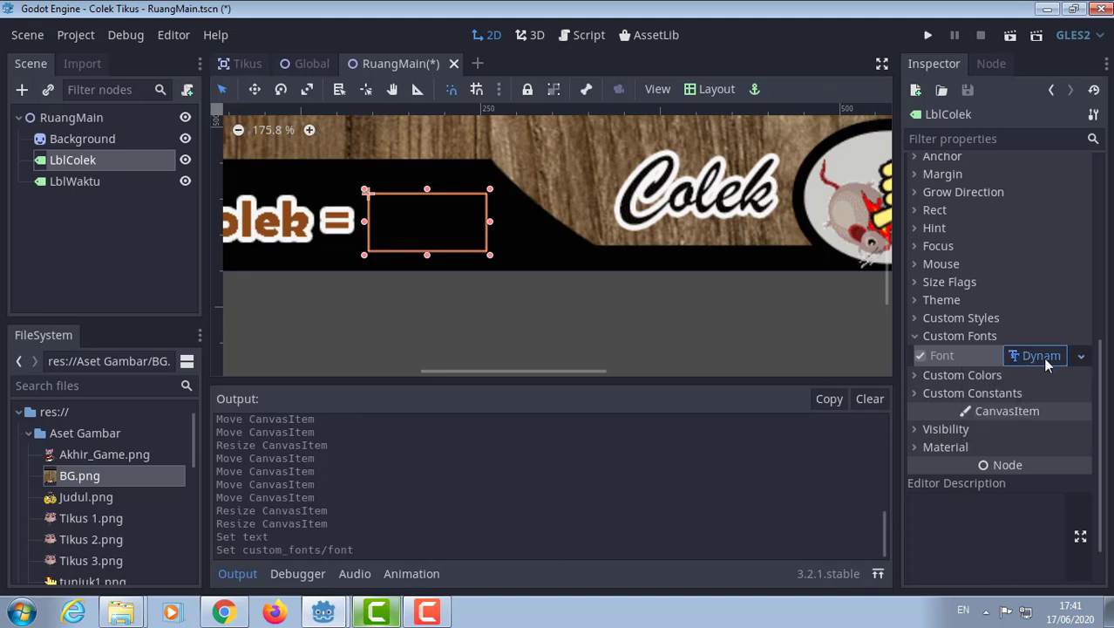
pyautogui.click(1046, 357)
pyautogui.click(921, 414)
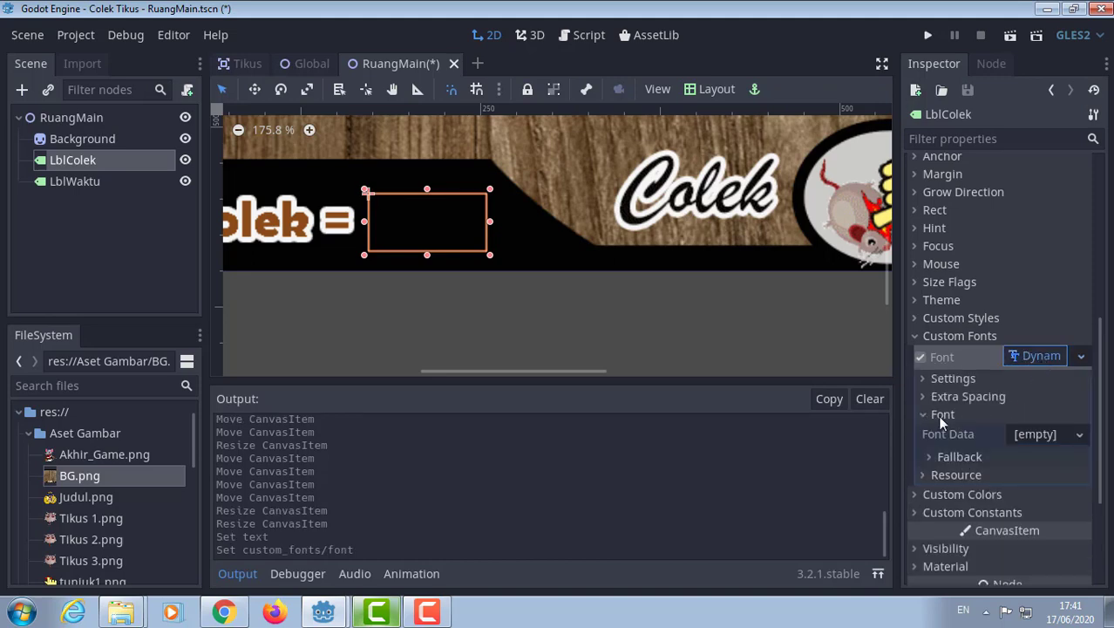
# Assign COOPBL.TTF from the FileSystem Font folder as the dynamic font's Font Data.
pyautogui.click(29, 433)
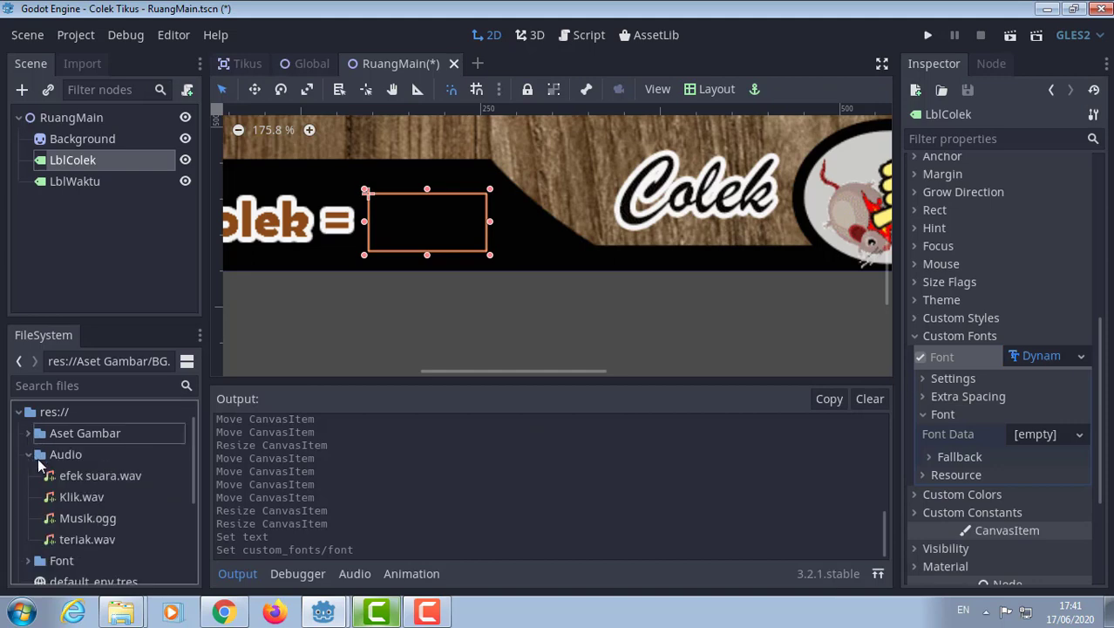
pyautogui.click(38, 457)
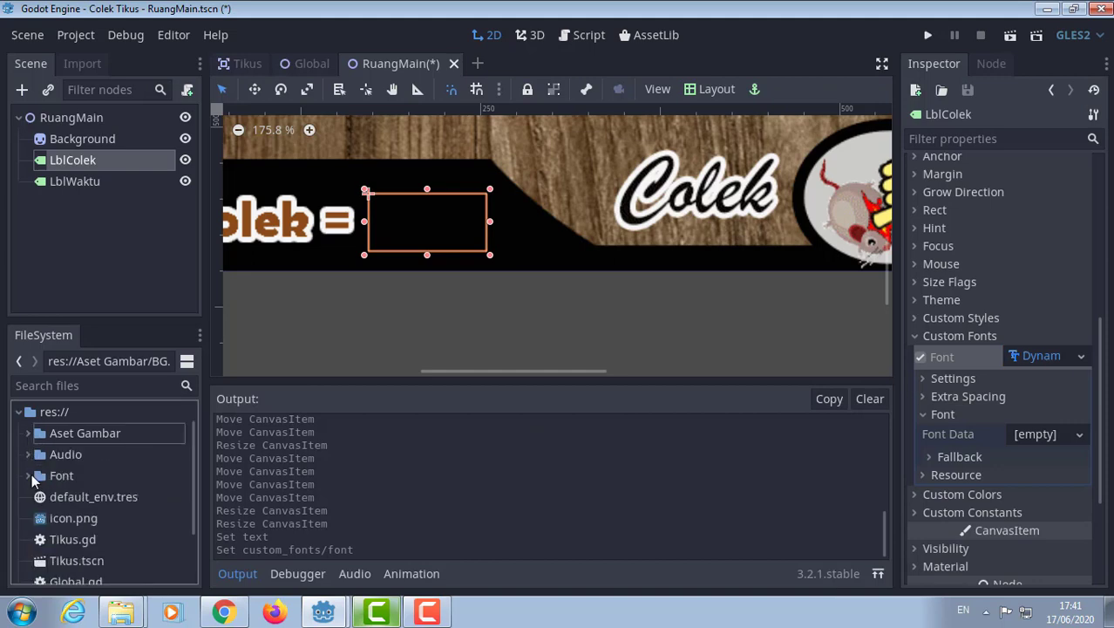
pyautogui.click(30, 475)
pyautogui.moveTo(76, 496)
pyautogui.mouseDown()
pyautogui.moveTo(1068, 438)
pyautogui.moveTo(1042, 435)
pyautogui.mouseUp()
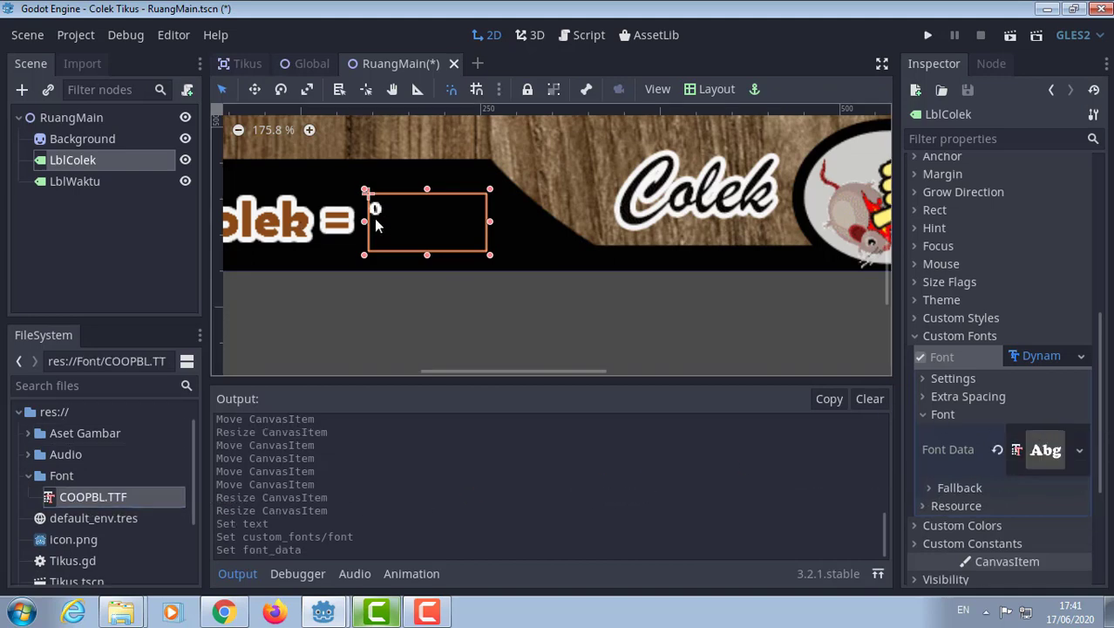
pyautogui.scroll(1, 968, 424)
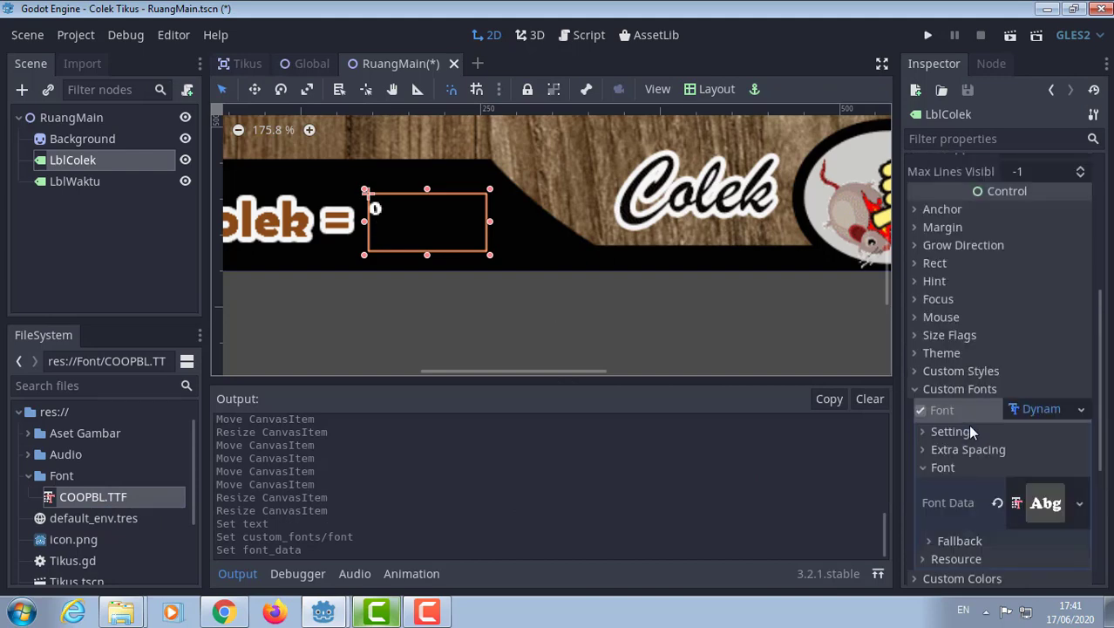
# Set LblColek's dynamic font size to 48, after trying 28 and 32.
pyautogui.click(921, 430)
pyautogui.click(1037, 455)
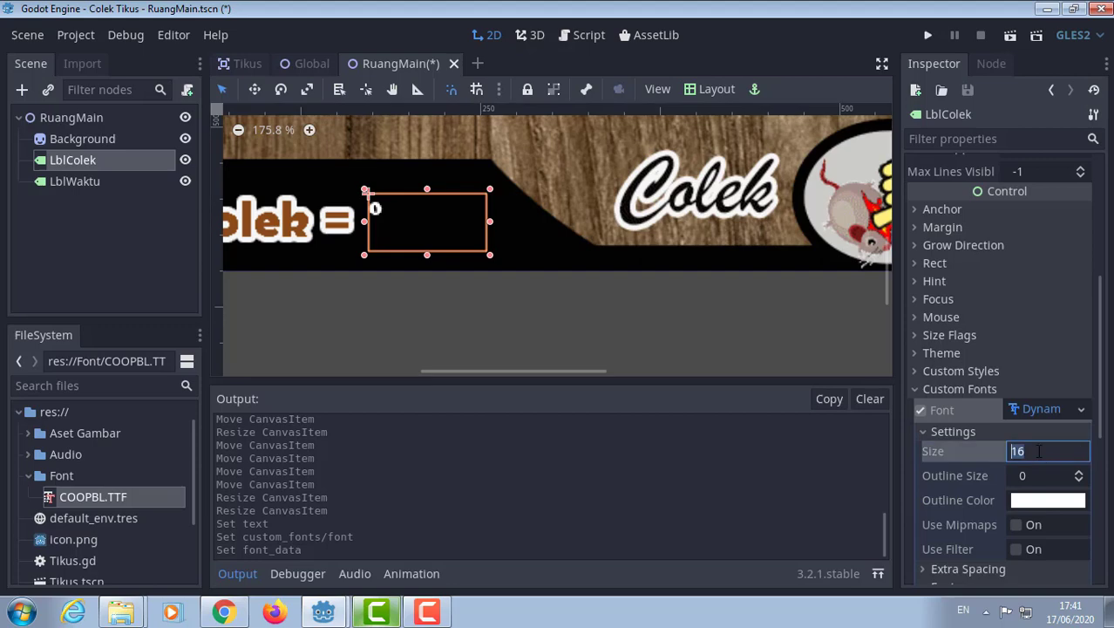
pyautogui.write('28')
pyautogui.press('Return')
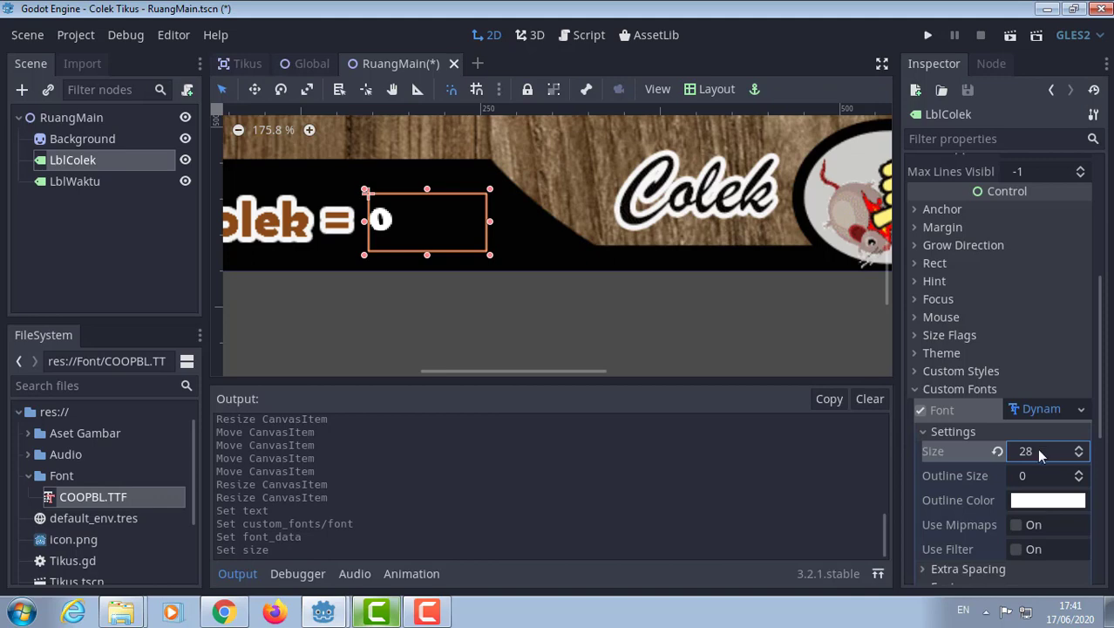
pyautogui.click(1037, 448)
pyautogui.write('32')
pyautogui.press('Return')
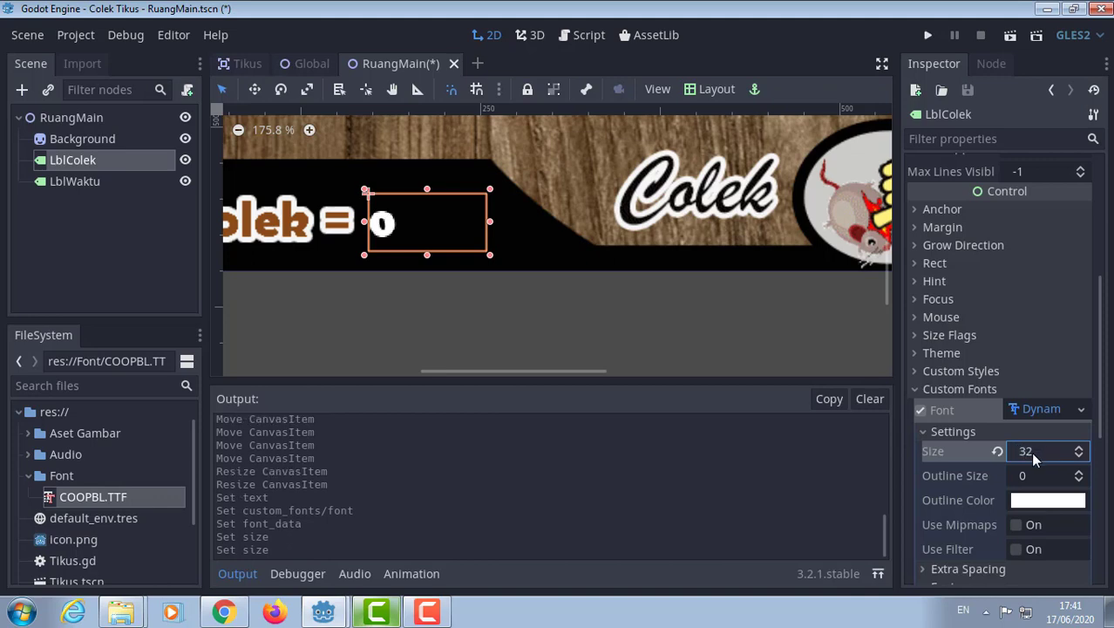
pyautogui.scroll(-6, 1033, 451)
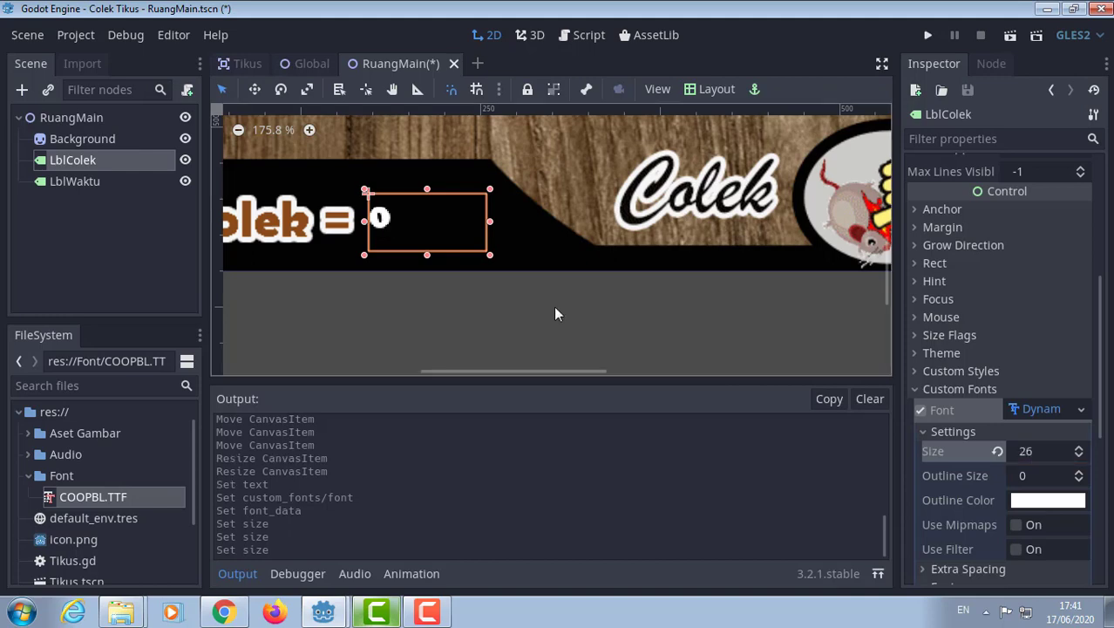
pyautogui.click(1034, 453)
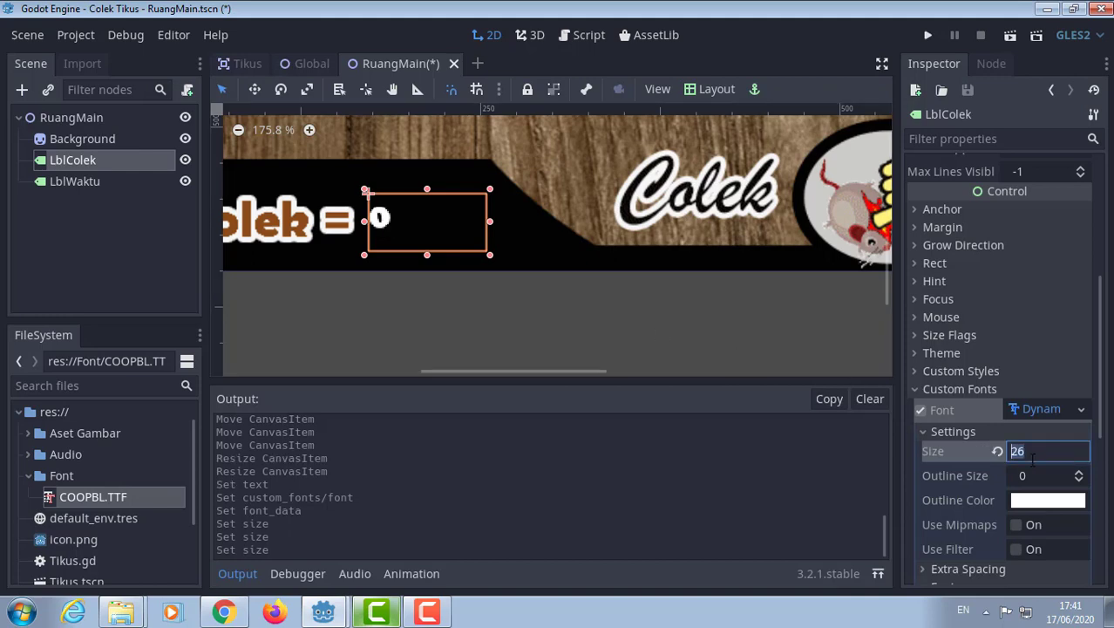
pyautogui.write('48')
pyautogui.press('Return')
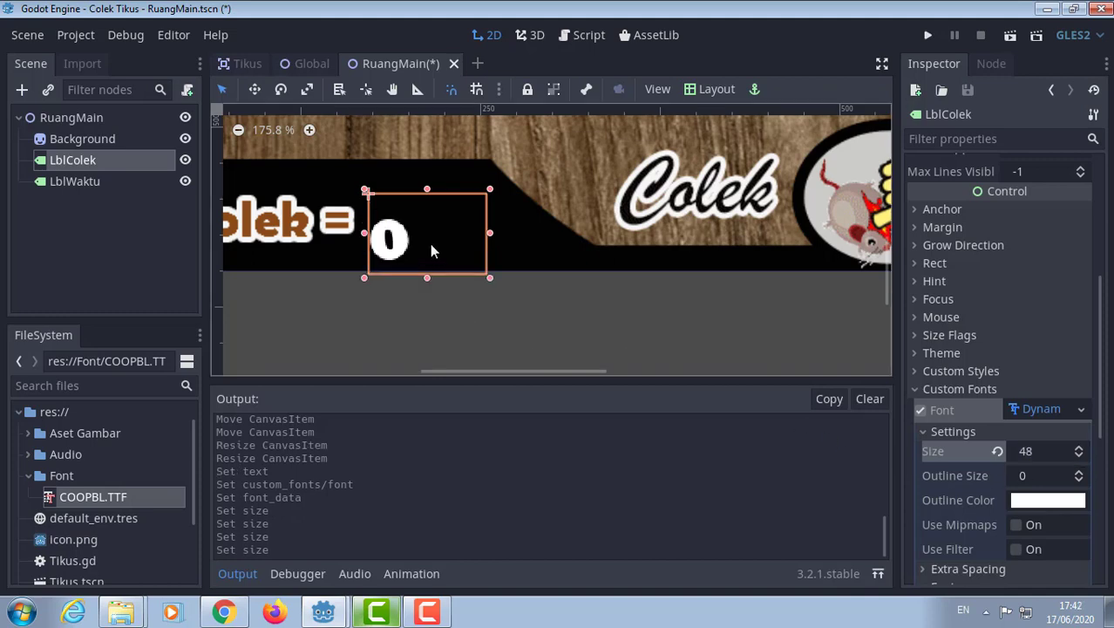
# Narrow the 0 label's box and move it up beside 'Colek ='.
pyautogui.moveTo(490, 235); pyautogui.dragTo(481, 235)
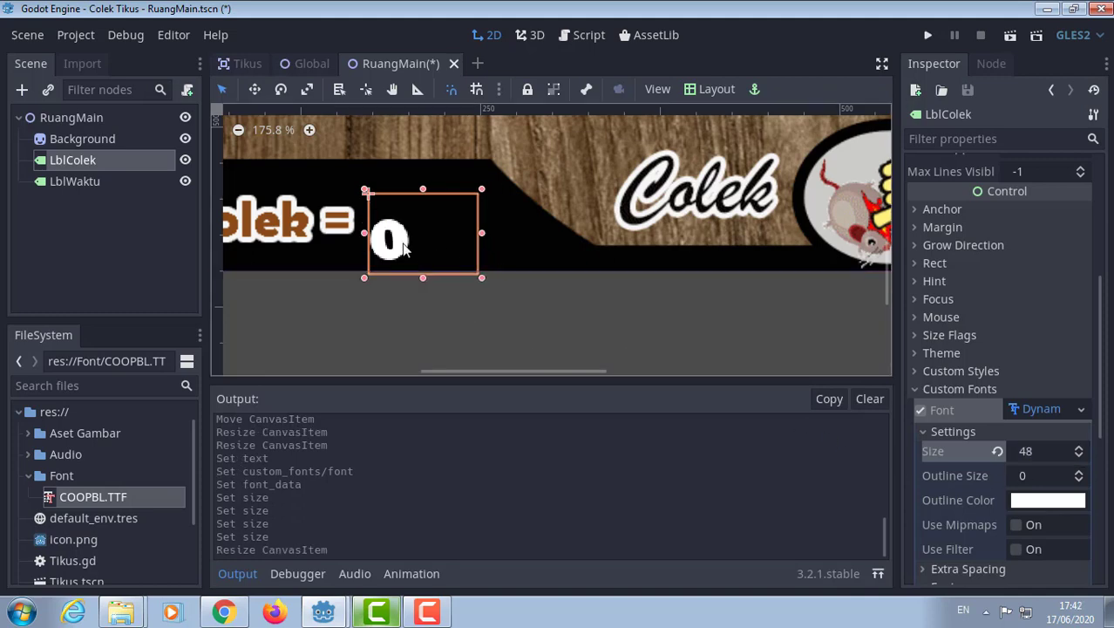
pyautogui.moveTo(403, 242); pyautogui.dragTo(414, 222)
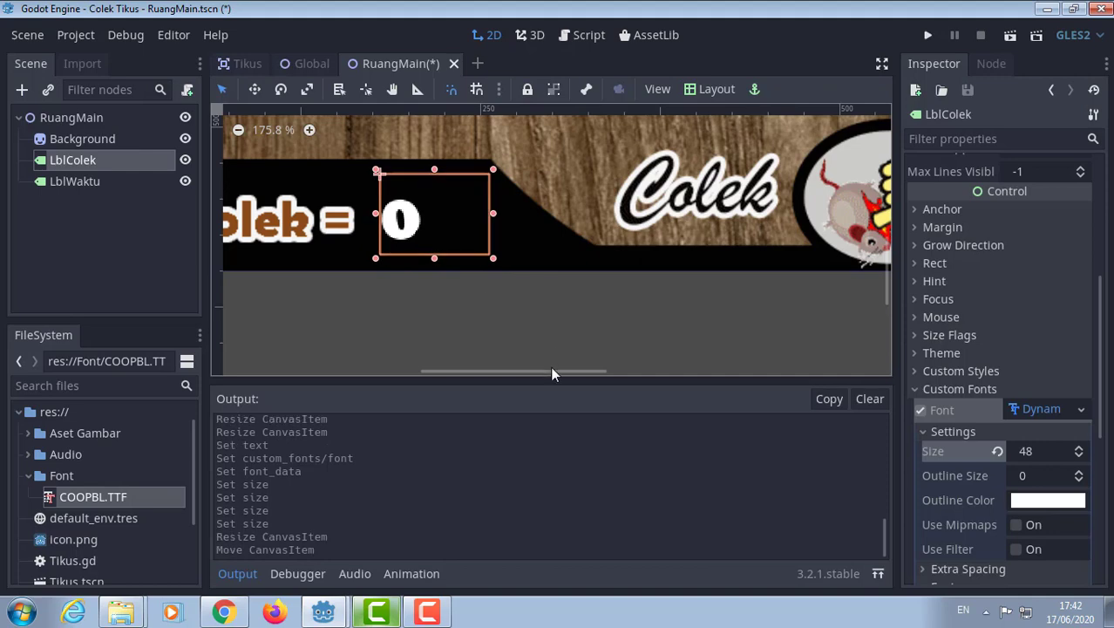
pyautogui.scroll(-2, 547, 298)
pyautogui.scroll(-1, 546, 298)
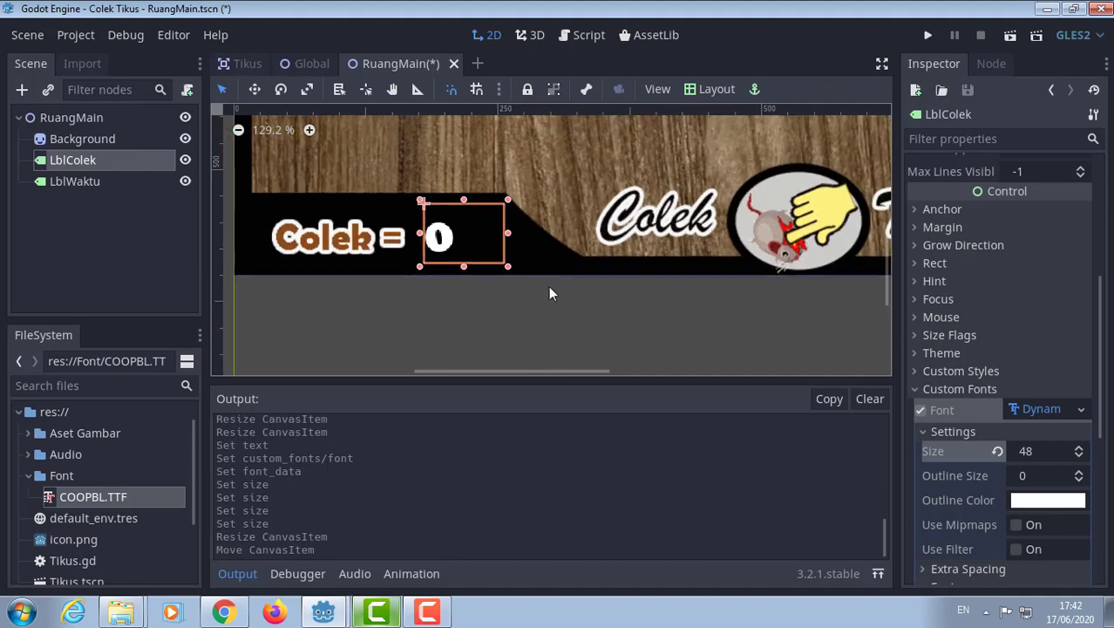
pyautogui.scroll(-1, 546, 298)
pyautogui.moveTo(590, 301)
pyautogui.mouseDown(button='middle')
pyautogui.moveTo(356, 311)
pyautogui.moveTo(262, 299)
pyautogui.mouseUp(button='middle')
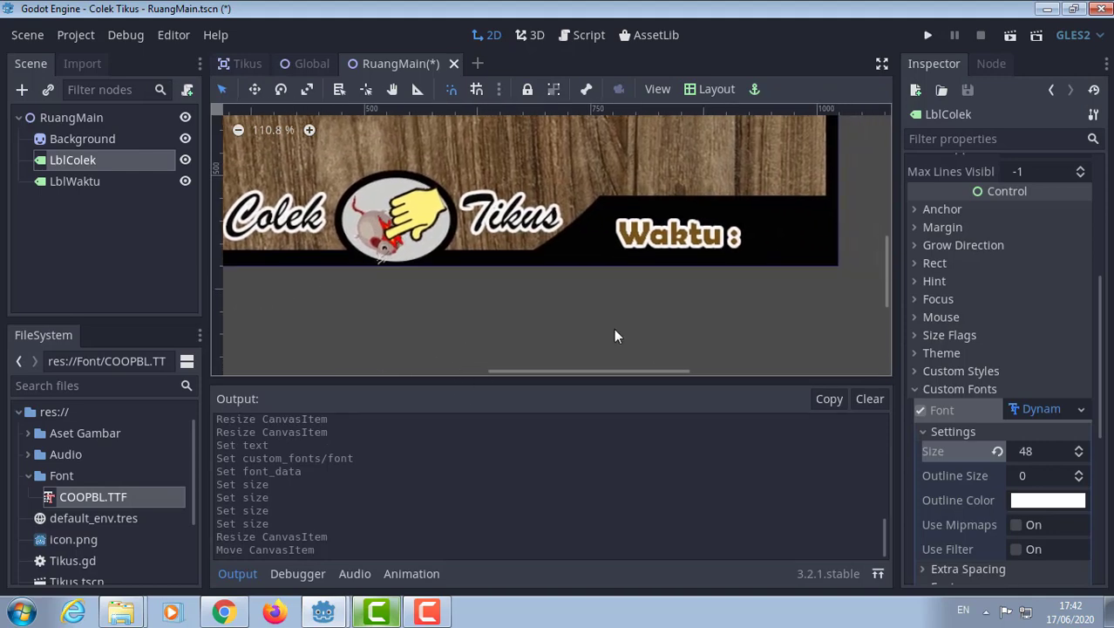
pyautogui.click(69, 181)
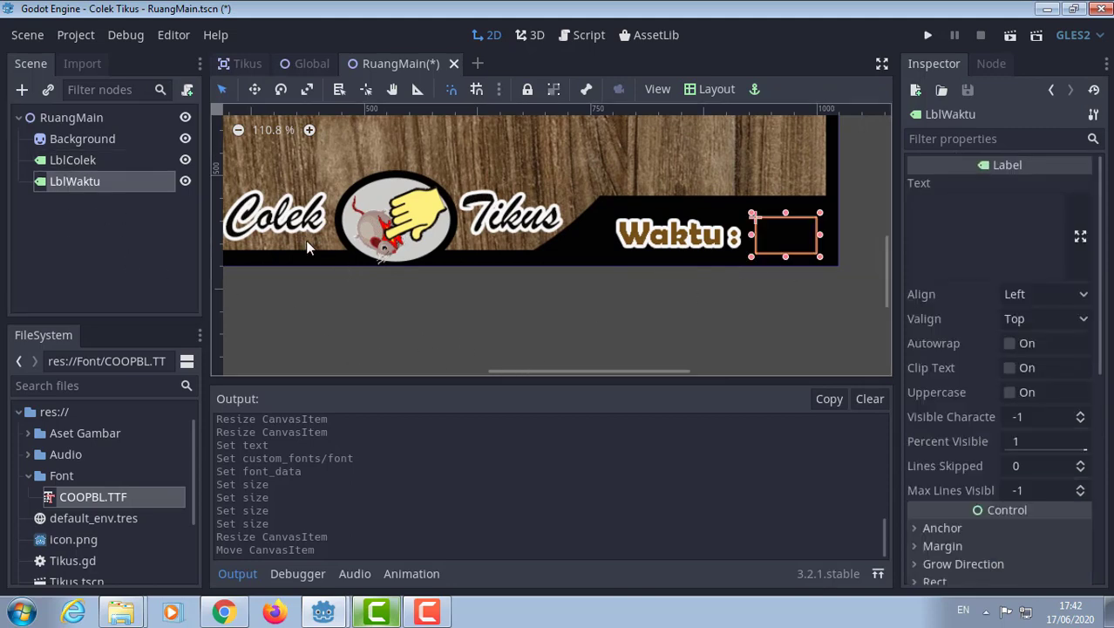
# Copy LblColek's dynamic font and give LblWaktu a new DynamicFont custom font.
pyautogui.click(73, 159)
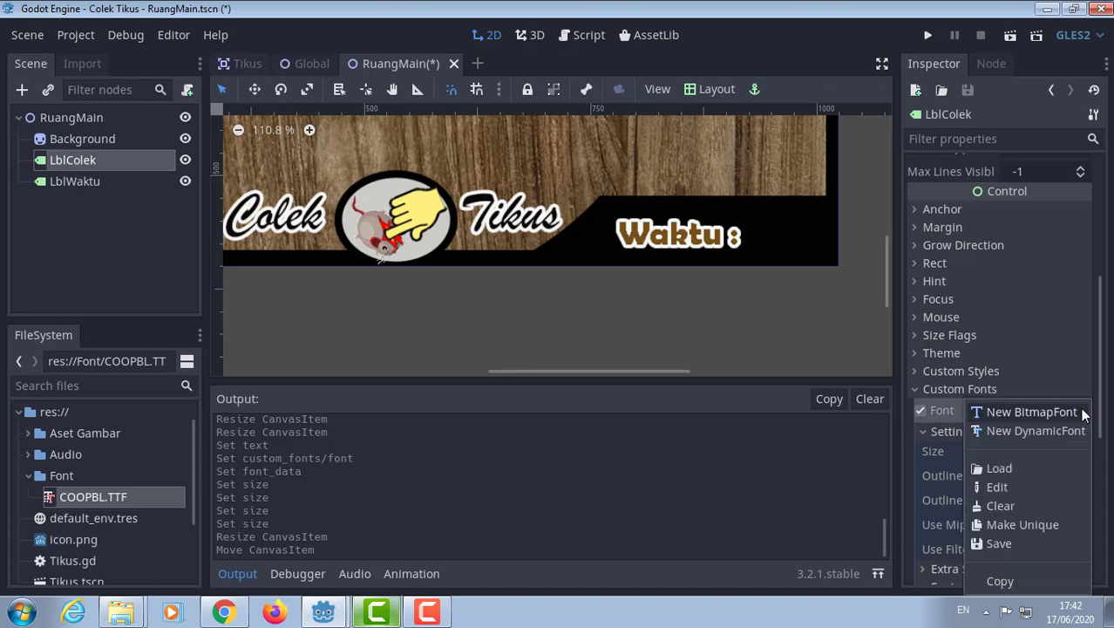
pyautogui.click(1081, 409)
pyautogui.click(1000, 581)
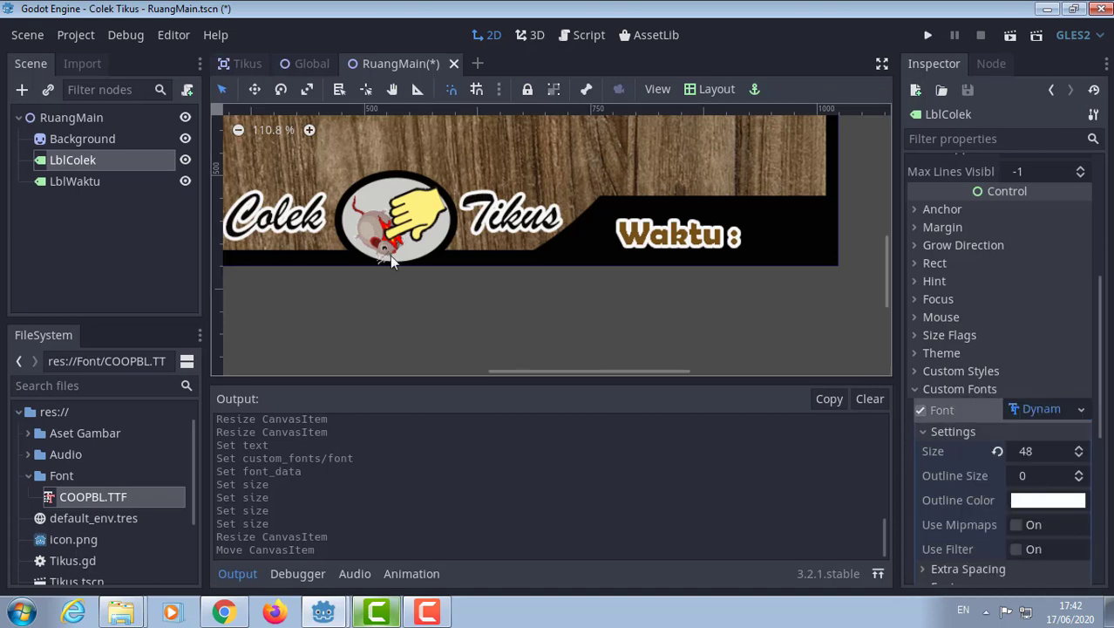
pyautogui.click(58, 184)
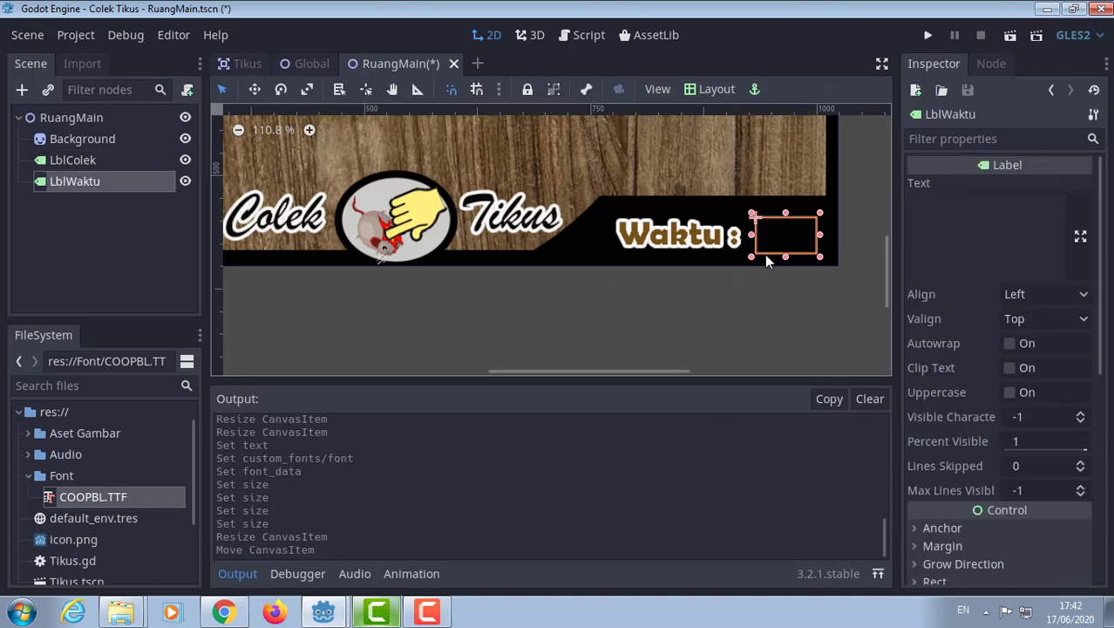
pyautogui.scroll(-5, 959, 432)
pyautogui.scroll(-1, 968, 392)
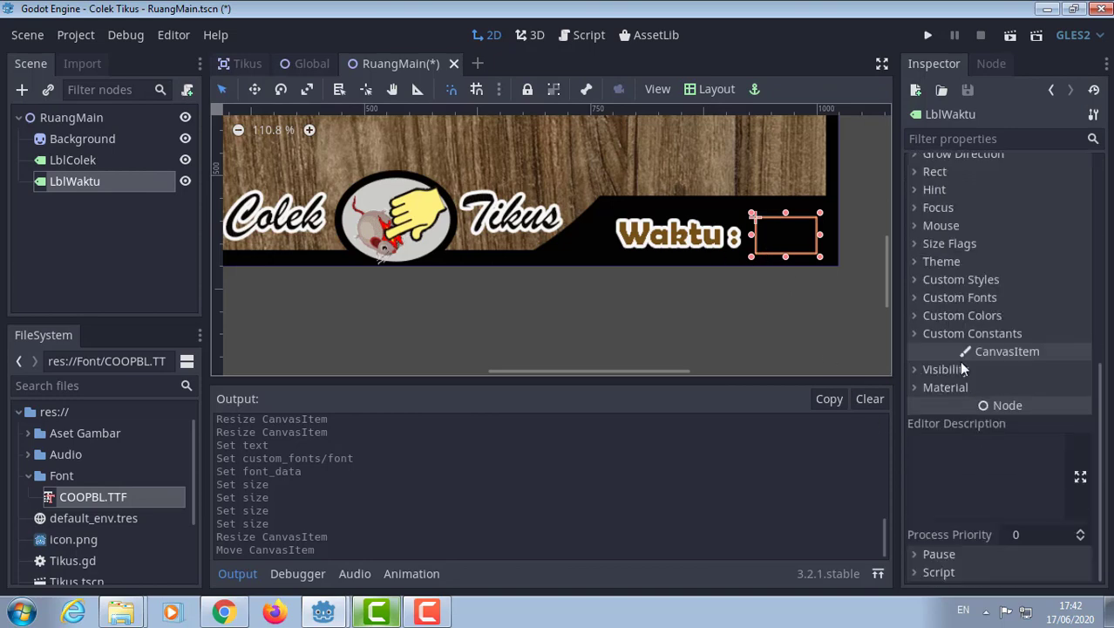
pyautogui.click(920, 301)
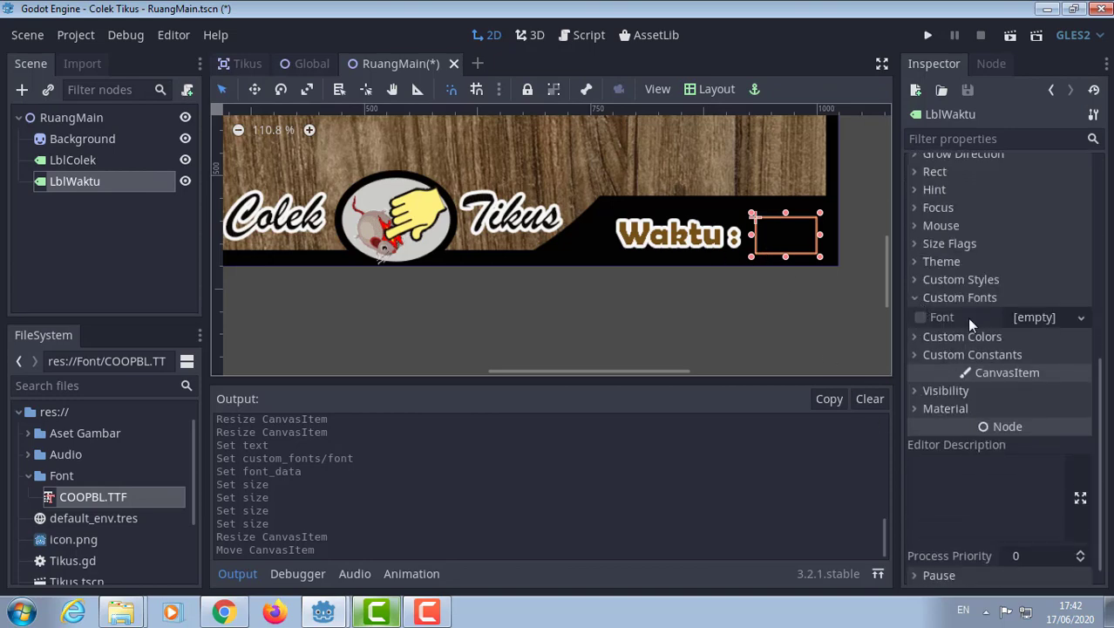
pyautogui.click(1079, 317)
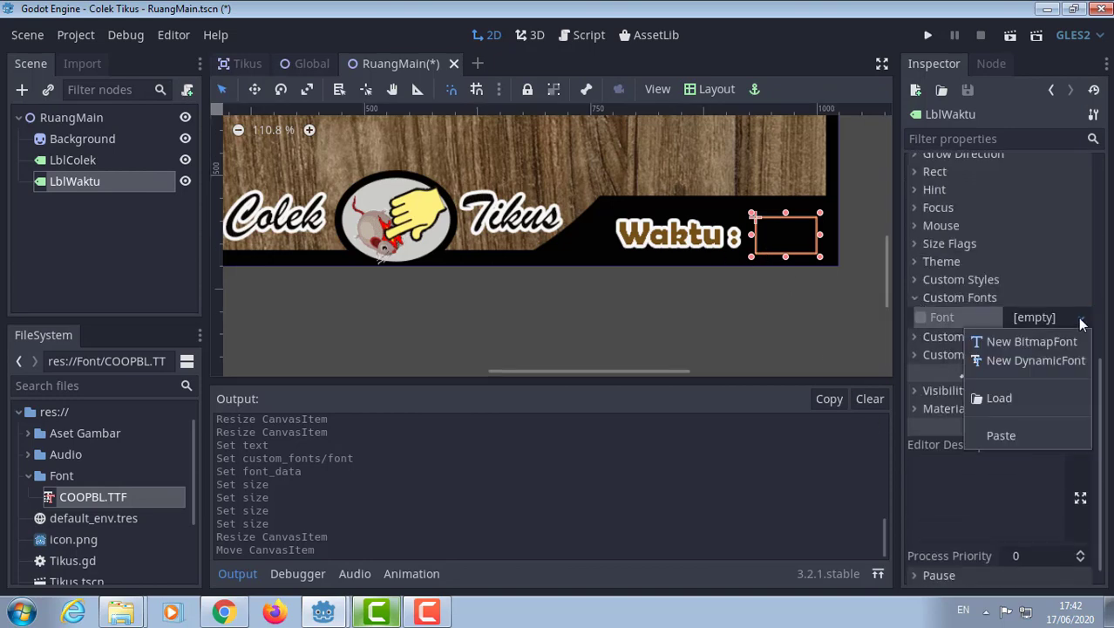
pyautogui.click(1010, 435)
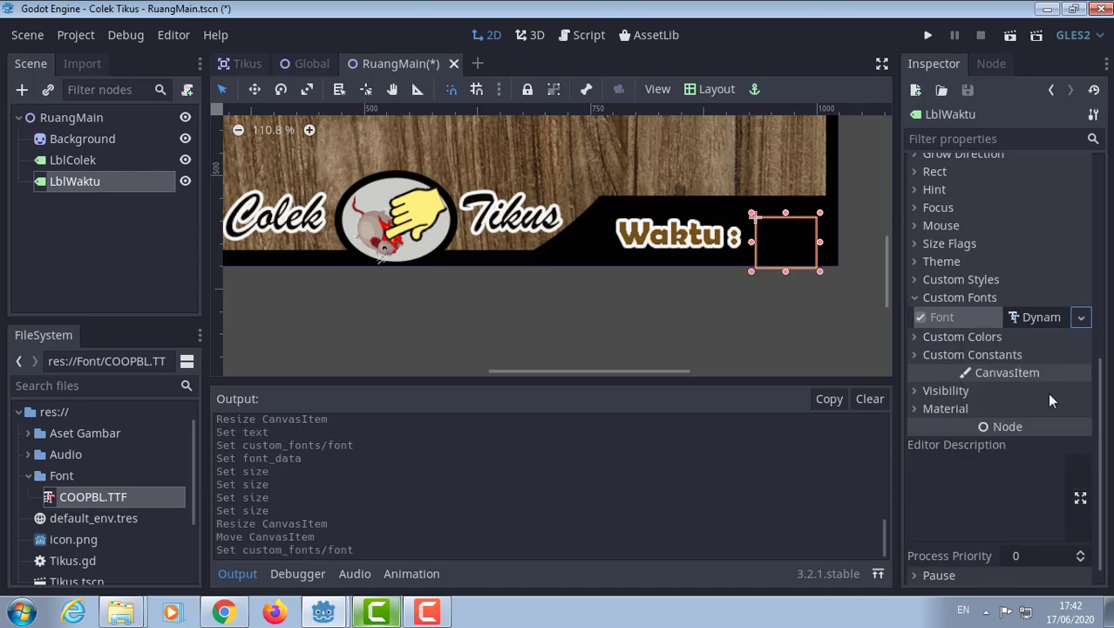
# Set LblWaktu's text to 60 and nudge it up beside Waktu.
pyautogui.scroll(5, 1018, 433)
pyautogui.scroll(4, 1027, 416)
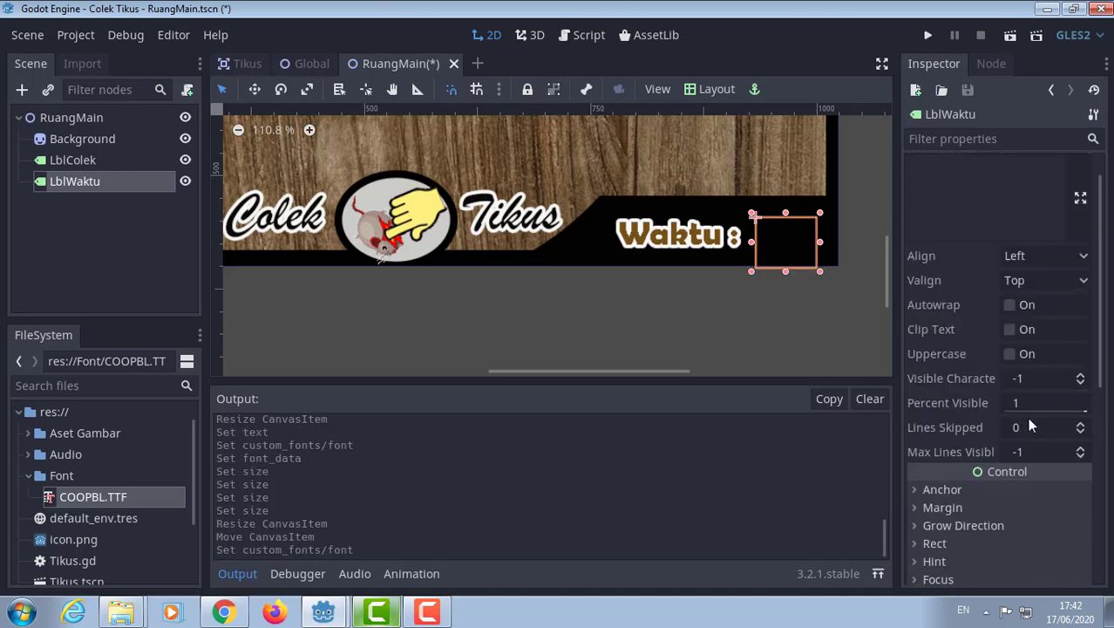
pyautogui.scroll(1, 1015, 383)
pyautogui.click(955, 205)
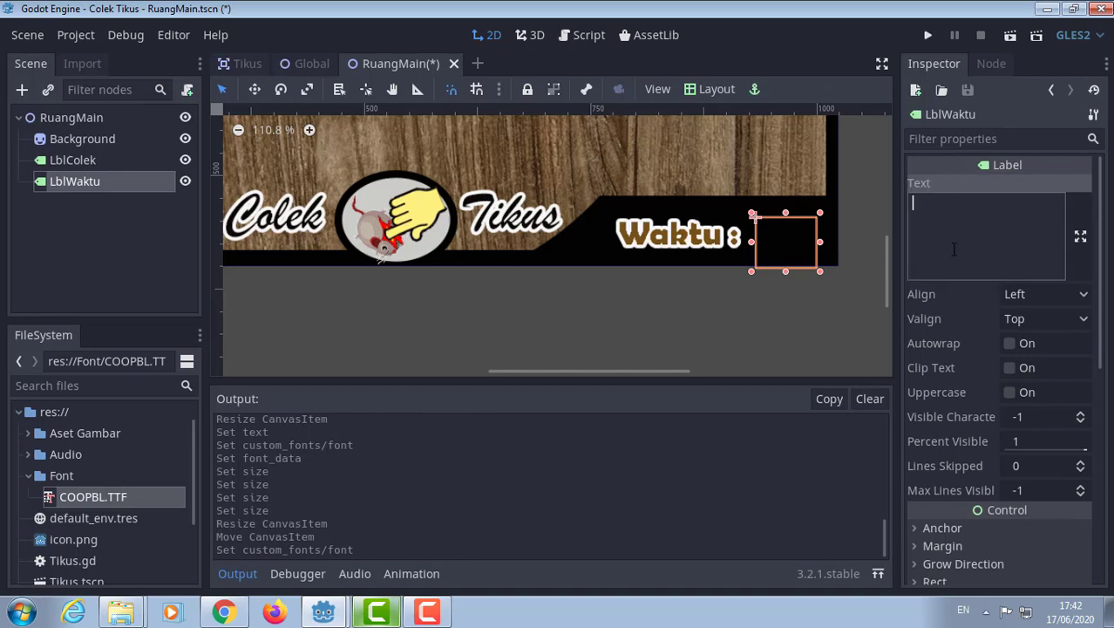
pyautogui.write('60')
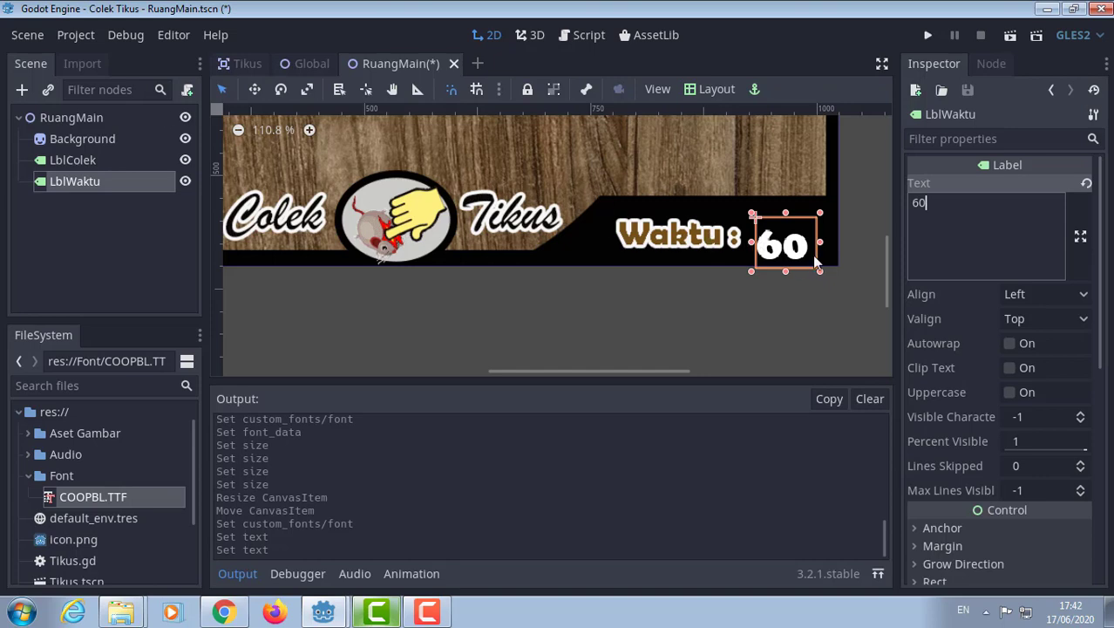
pyautogui.moveTo(806, 253); pyautogui.dragTo(818, 259)
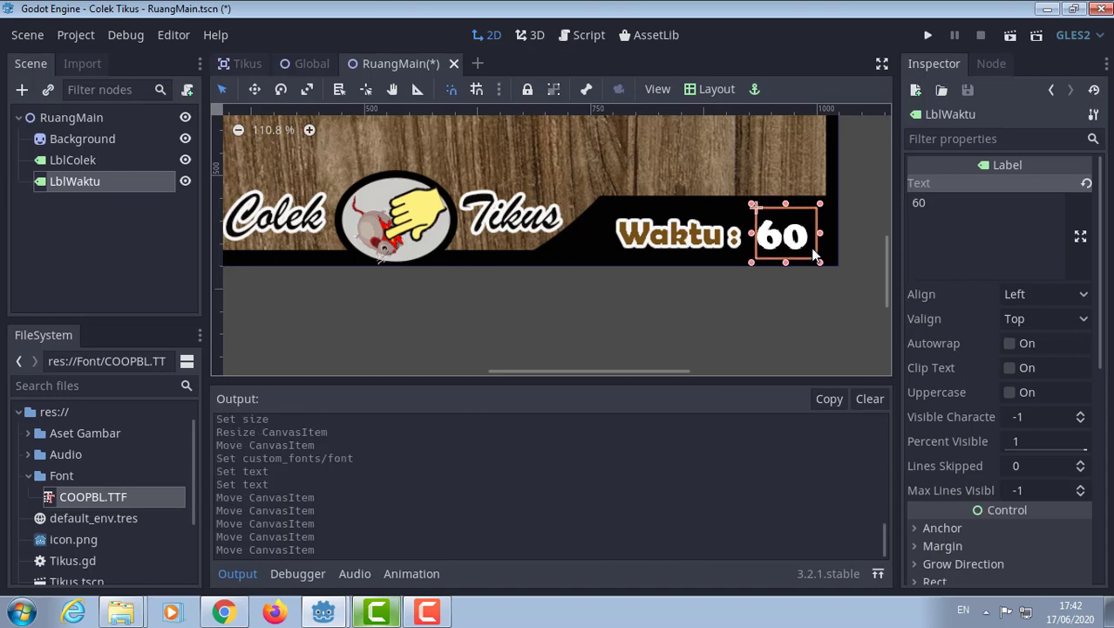
pyautogui.scroll(-5, 591, 270)
pyautogui.scroll(-4, 590, 277)
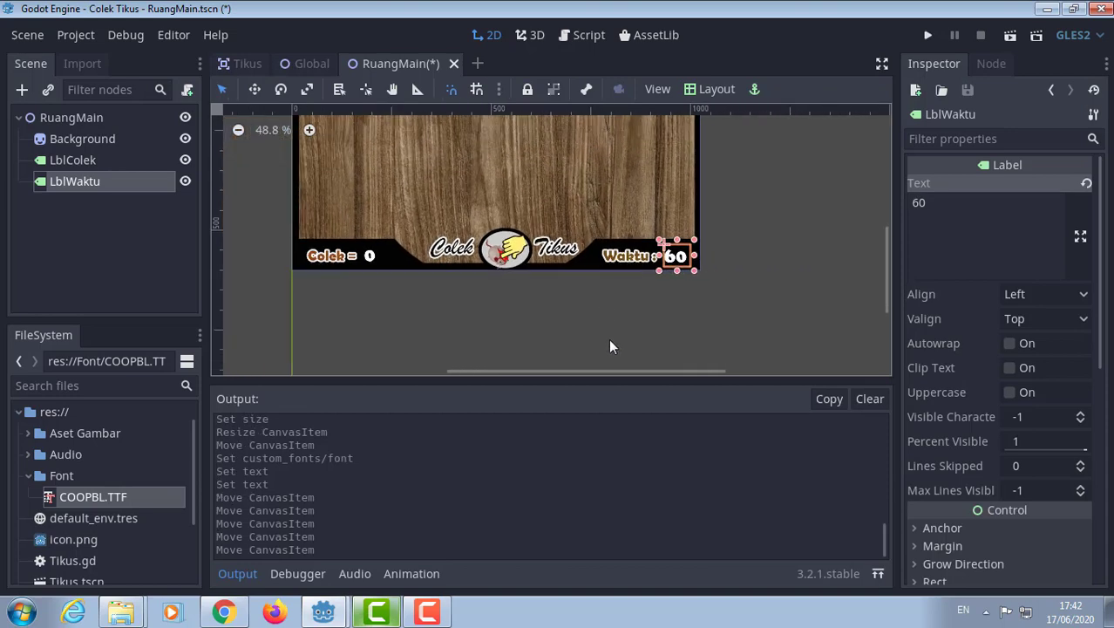
pyautogui.click(589, 319)
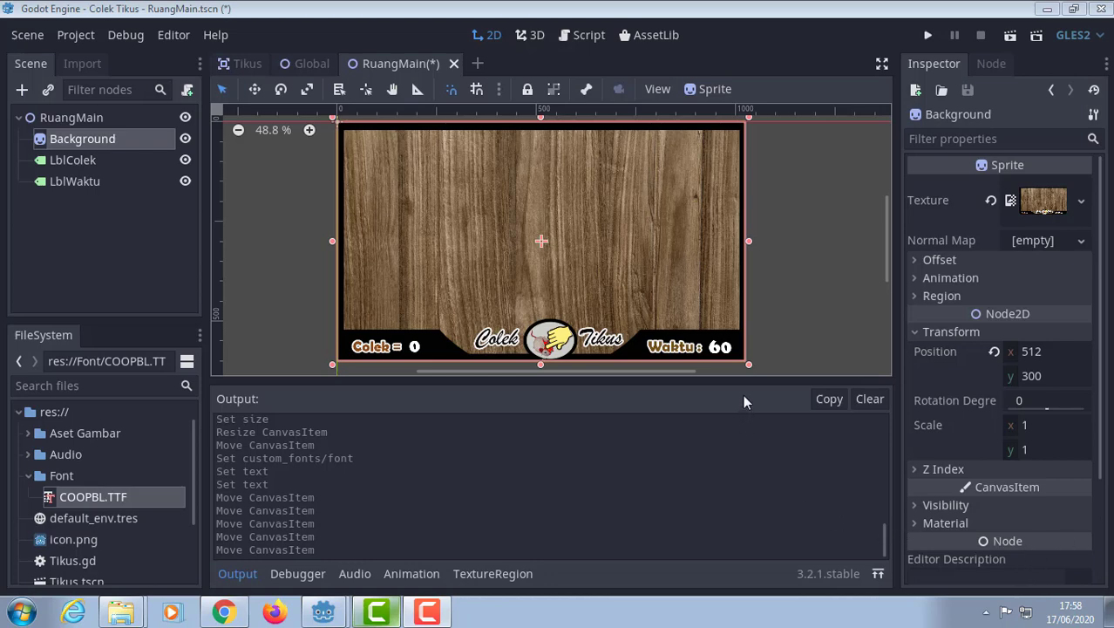
# Add an AudioStreamPlayer2D child to RuangMain and name it Musik.
pyautogui.click(79, 115)
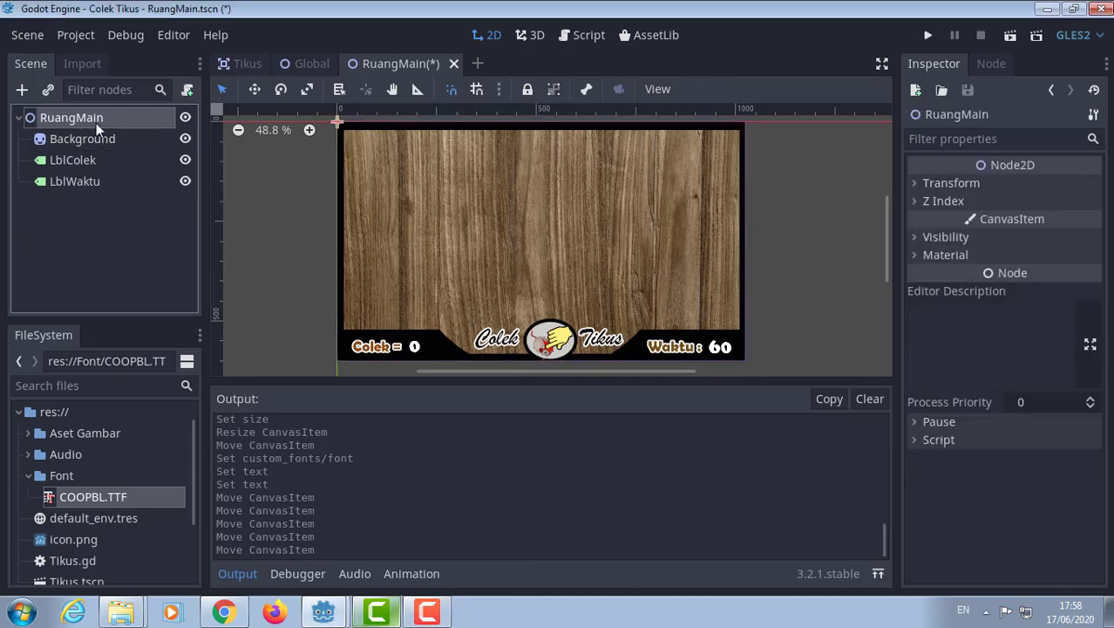
pyautogui.click(21, 90)
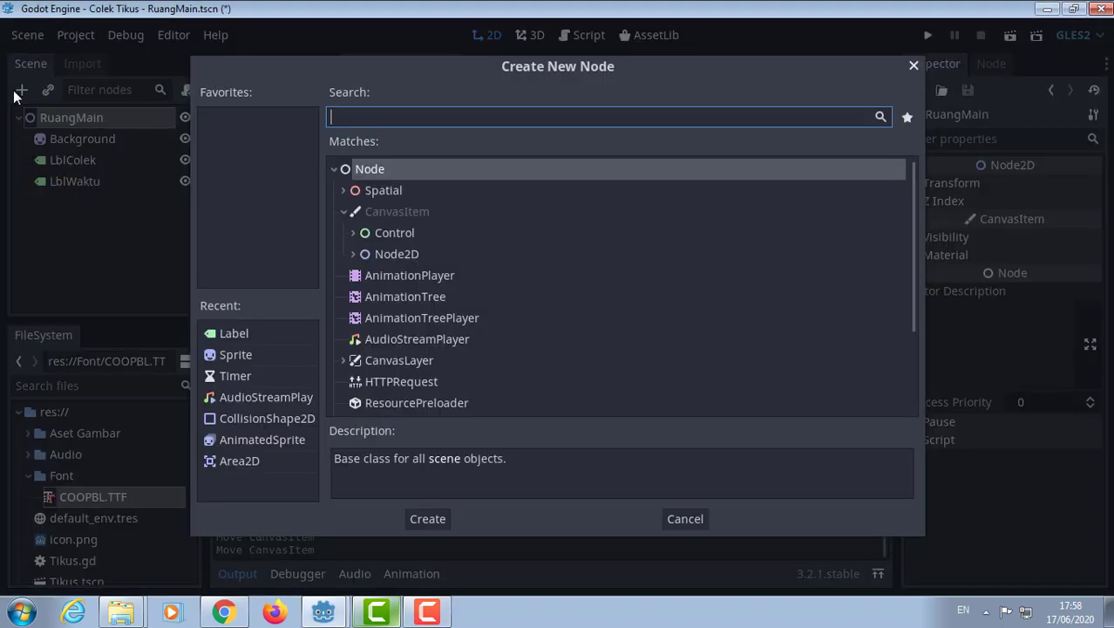
pyautogui.doubleClick(266, 398)
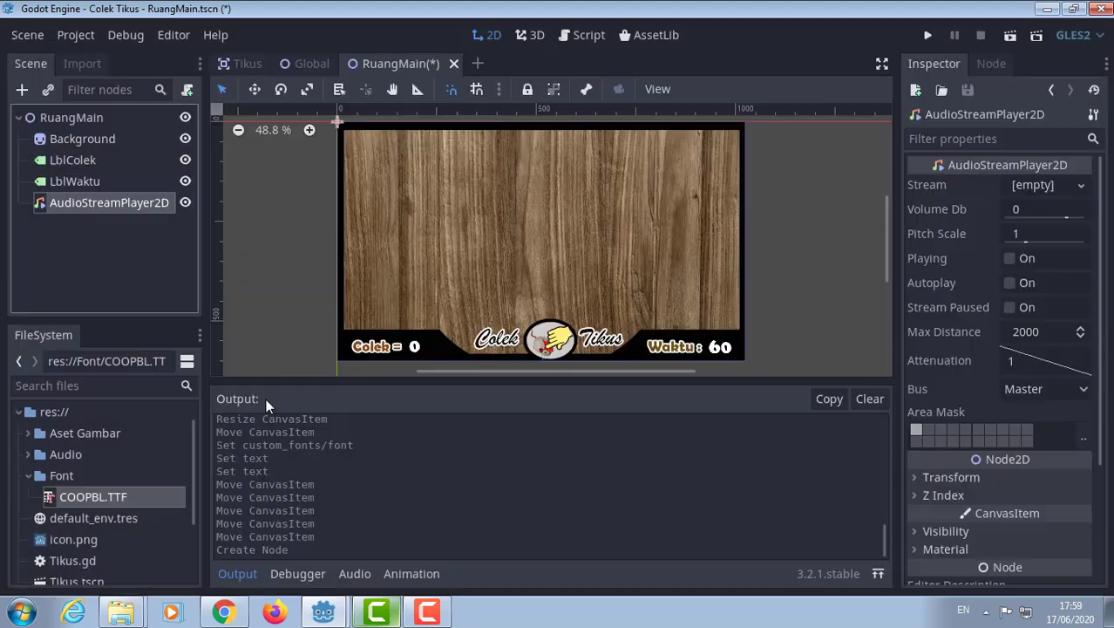
pyautogui.doubleClick(124, 202)
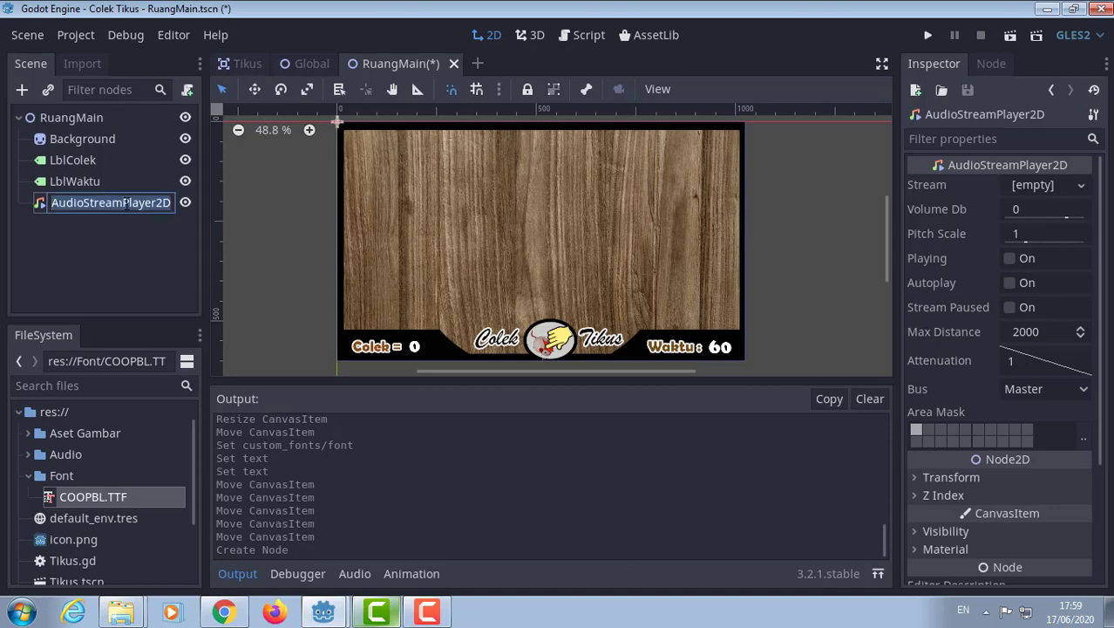
pyautogui.write('Musik')
pyautogui.press('Return')
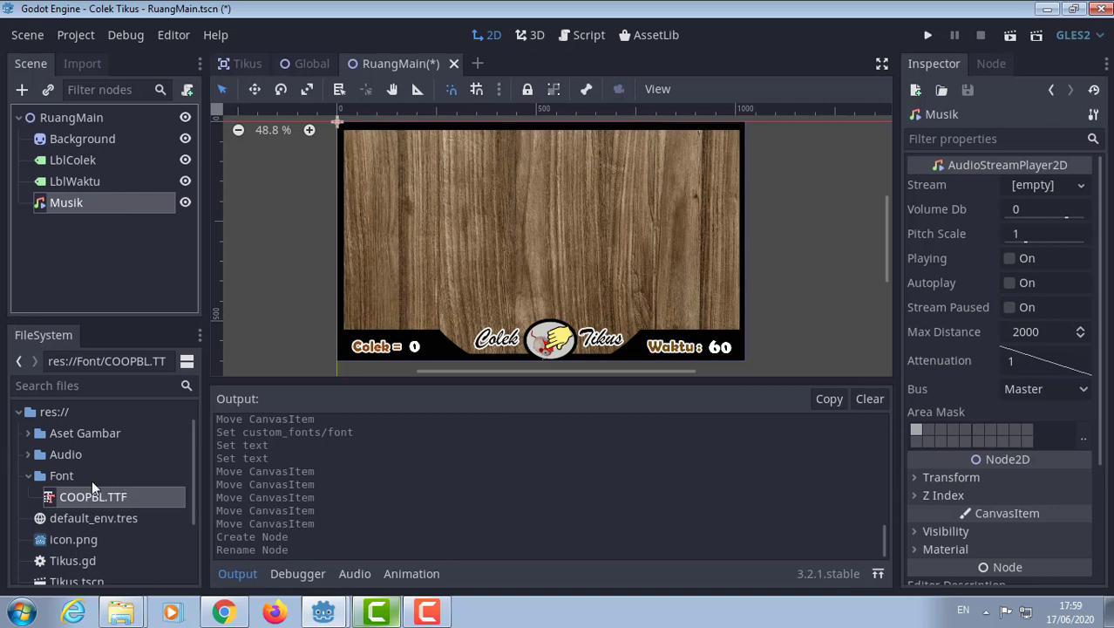
# Assign Musik.ogg as the Musik node's stream and briefly preview it with Playing.
pyautogui.click(29, 475)
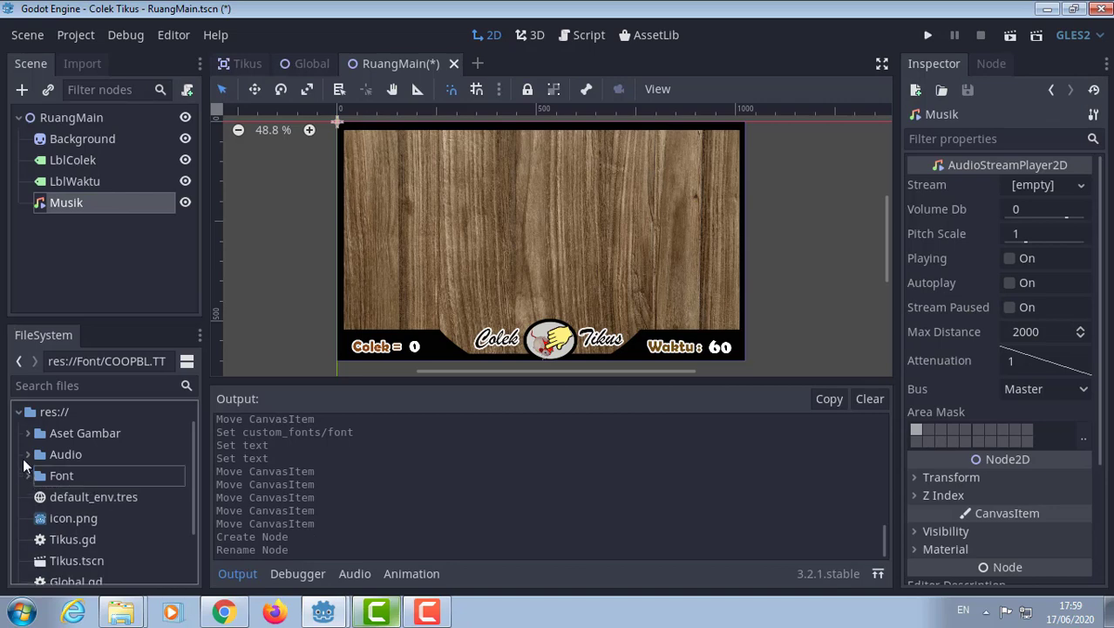
pyautogui.click(23, 456)
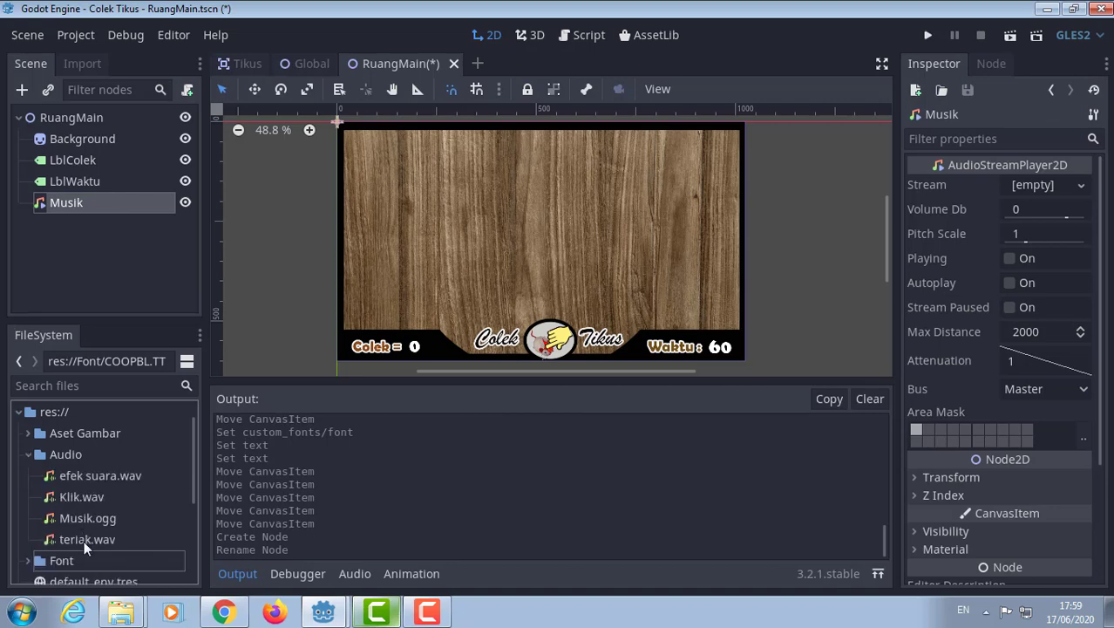
pyautogui.click(95, 518)
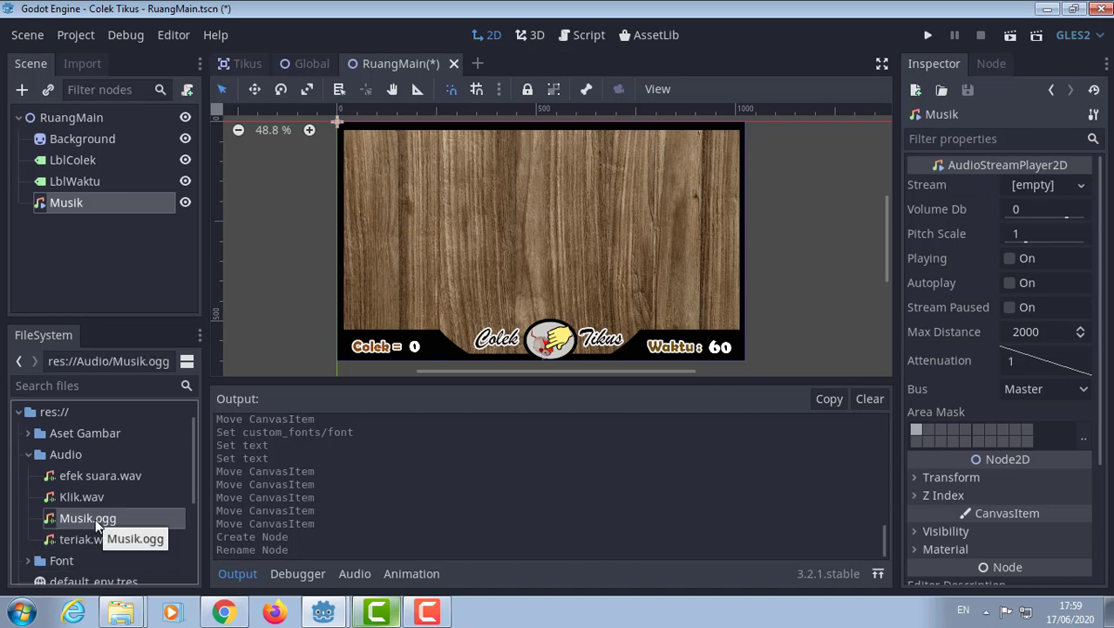
pyautogui.moveTo(97, 523); pyautogui.dragTo(1033, 187)
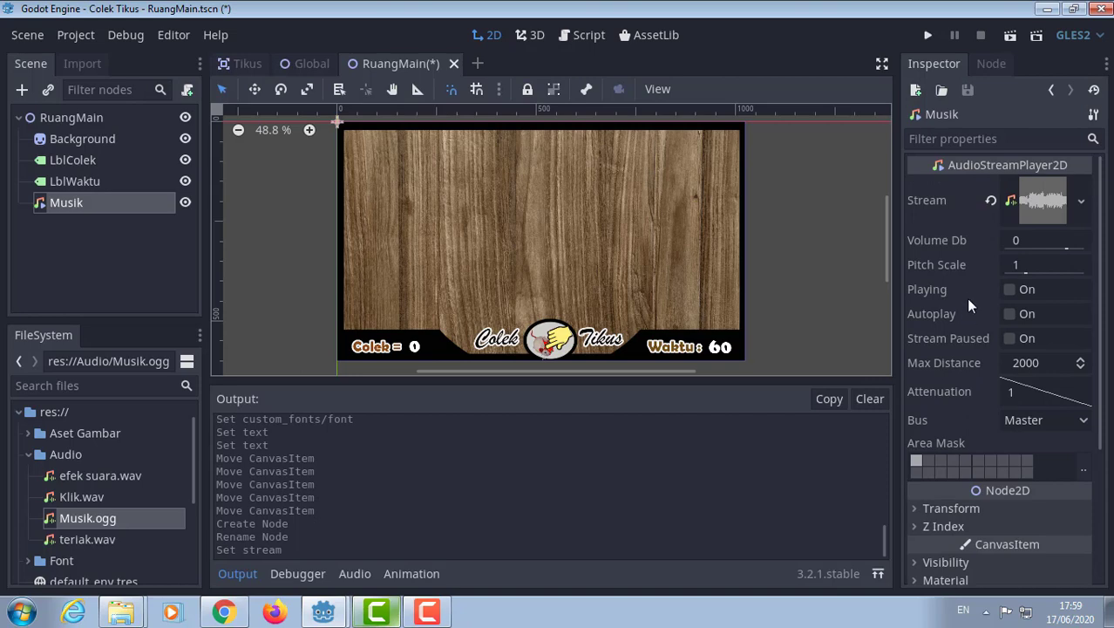
pyautogui.click(1009, 293)
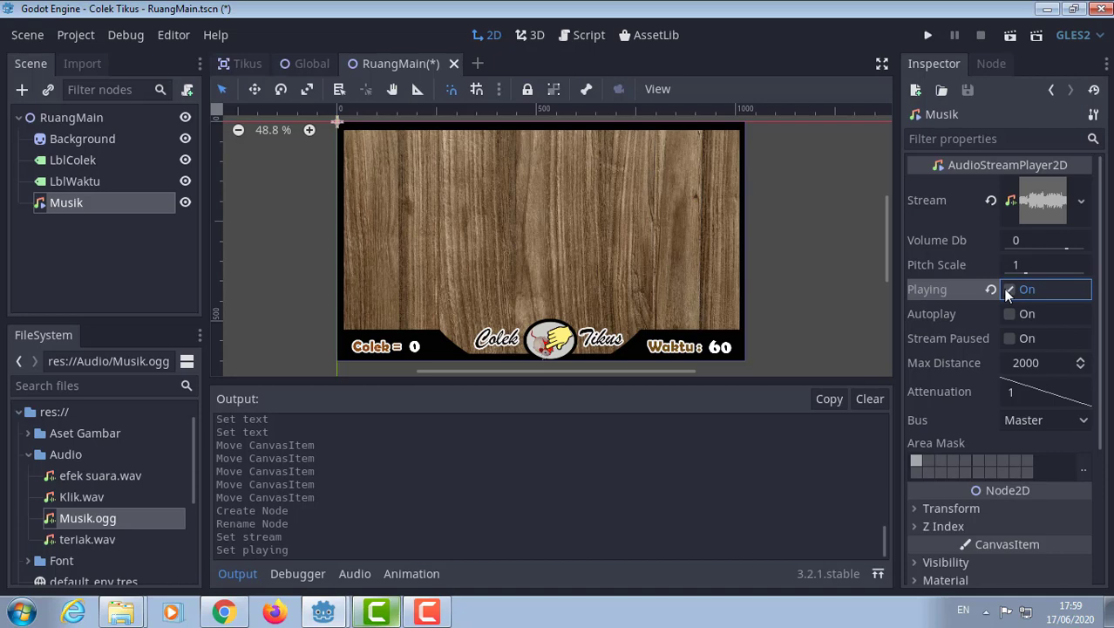
pyautogui.click(1008, 292)
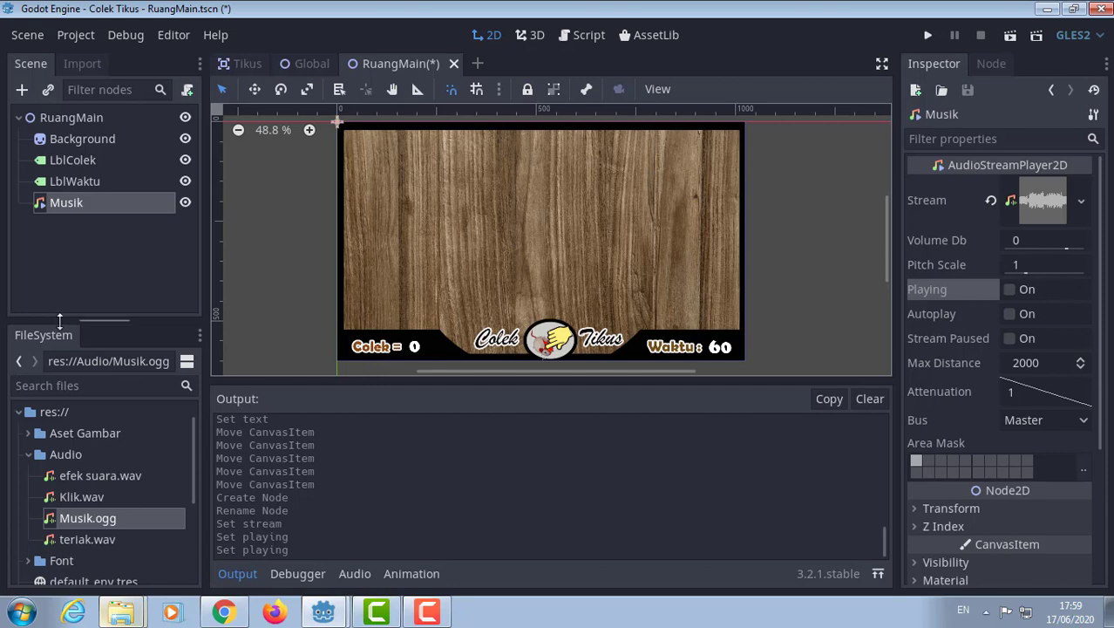
pyautogui.click(63, 115)
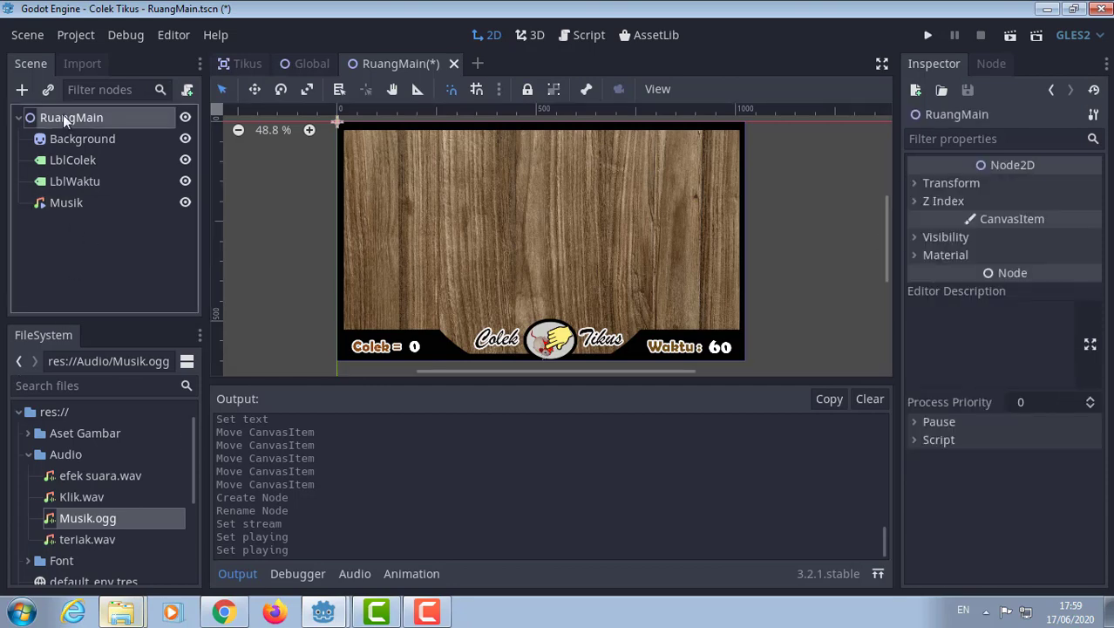
# Add a second audio player node under RuangMain and name it Klik.
pyautogui.click(22, 89)
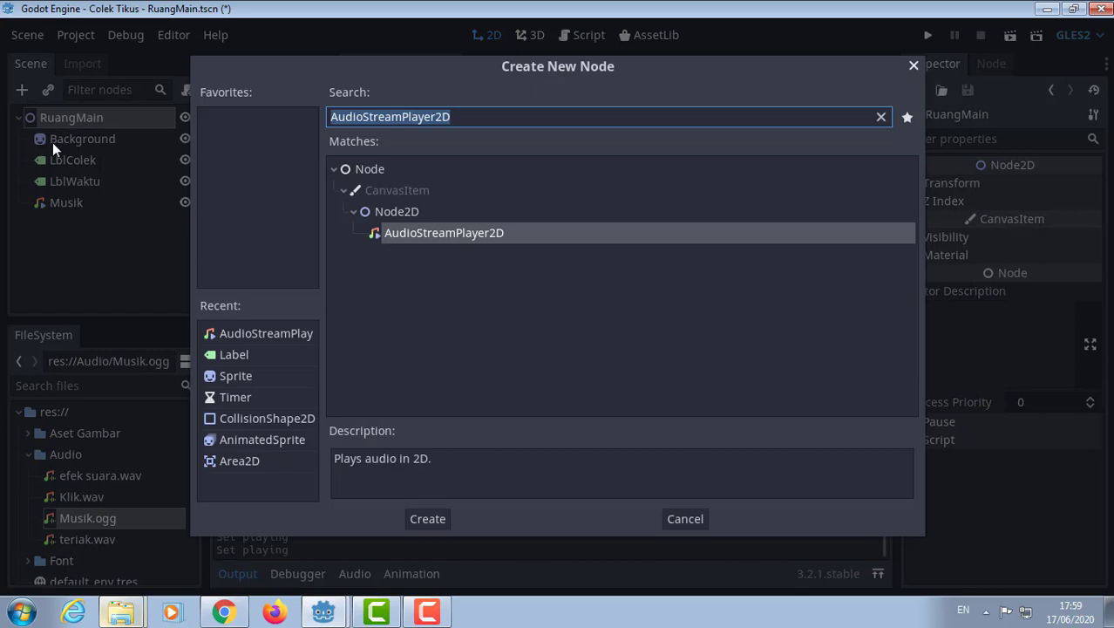
pyautogui.doubleClick(249, 331)
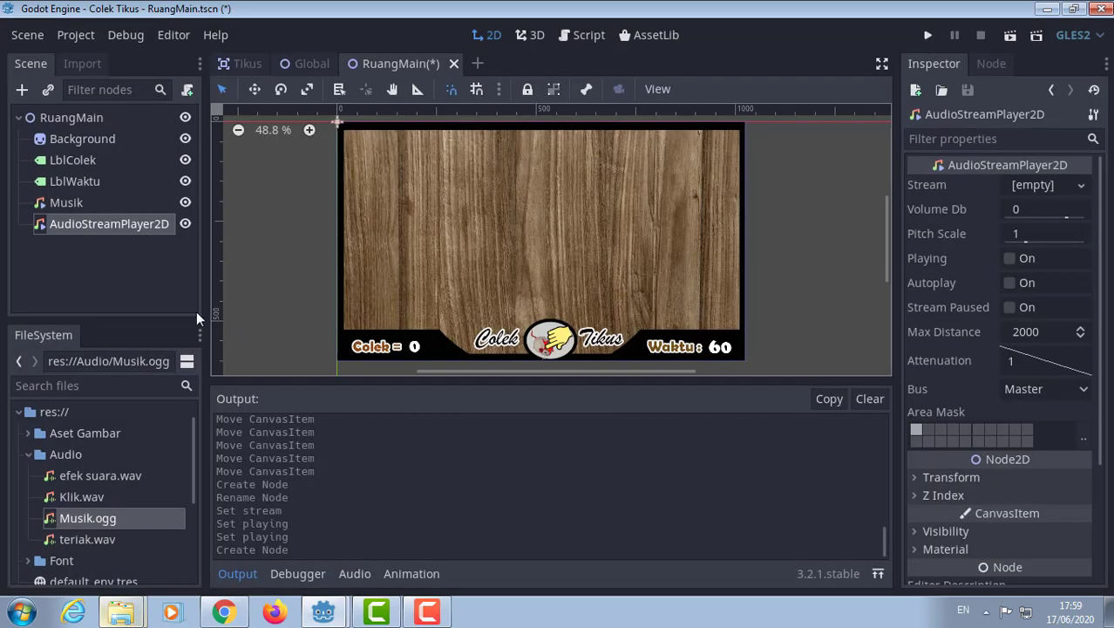
pyautogui.doubleClick(99, 224)
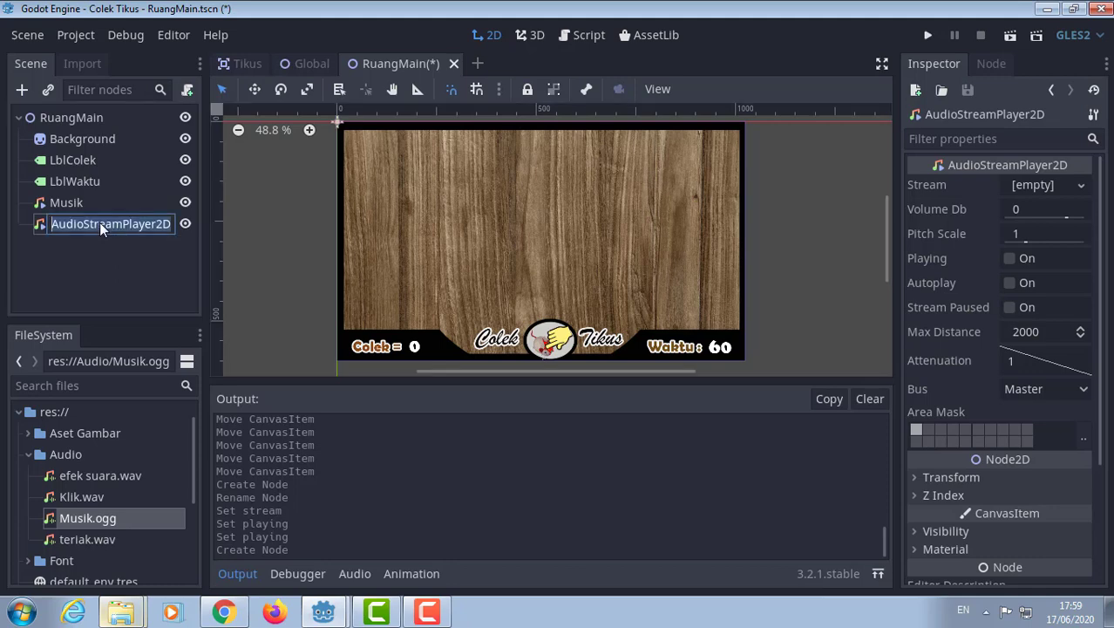
pyautogui.write('Klik')
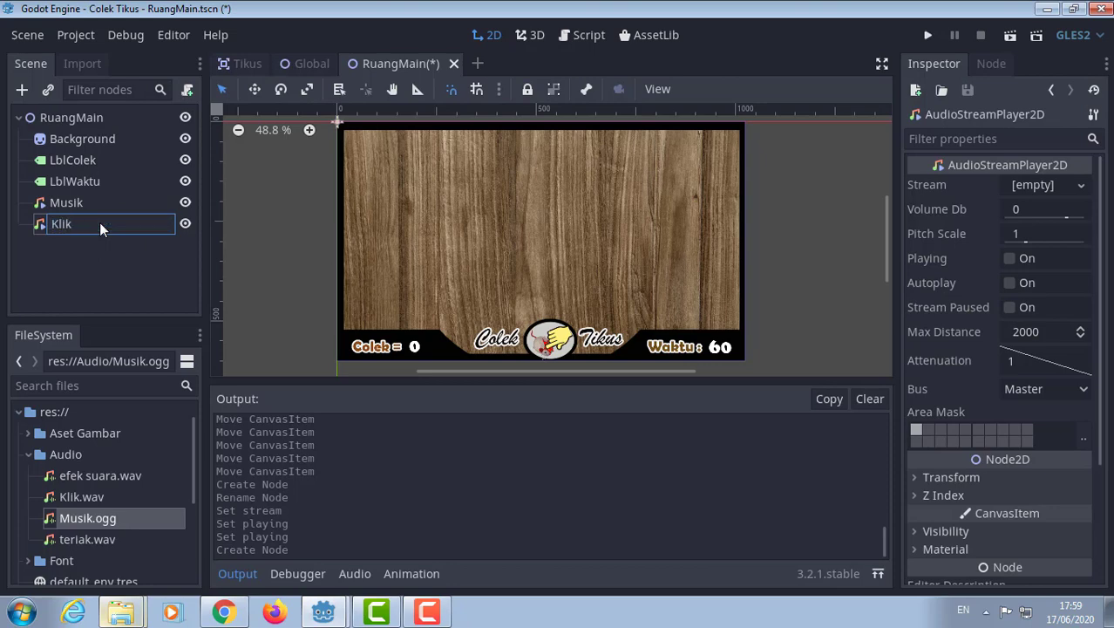
pyautogui.press('Return')
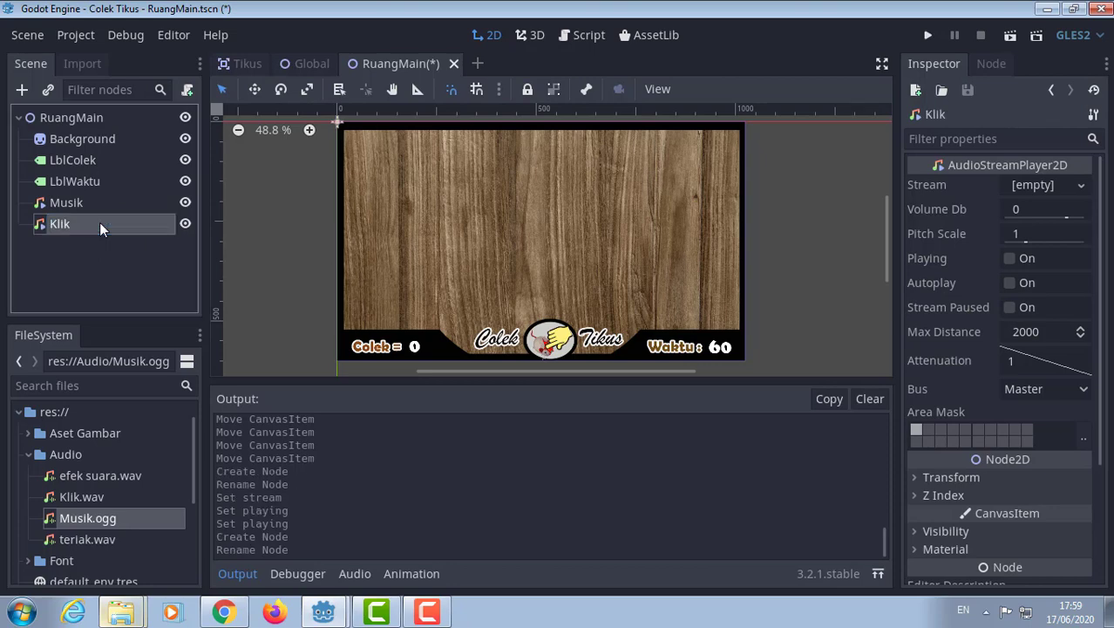
# Load Klik.wav into the Klik node's stream and preview the sound twice.
pyautogui.click(60, 499)
pyautogui.moveTo(76, 501); pyautogui.dragTo(1034, 192)
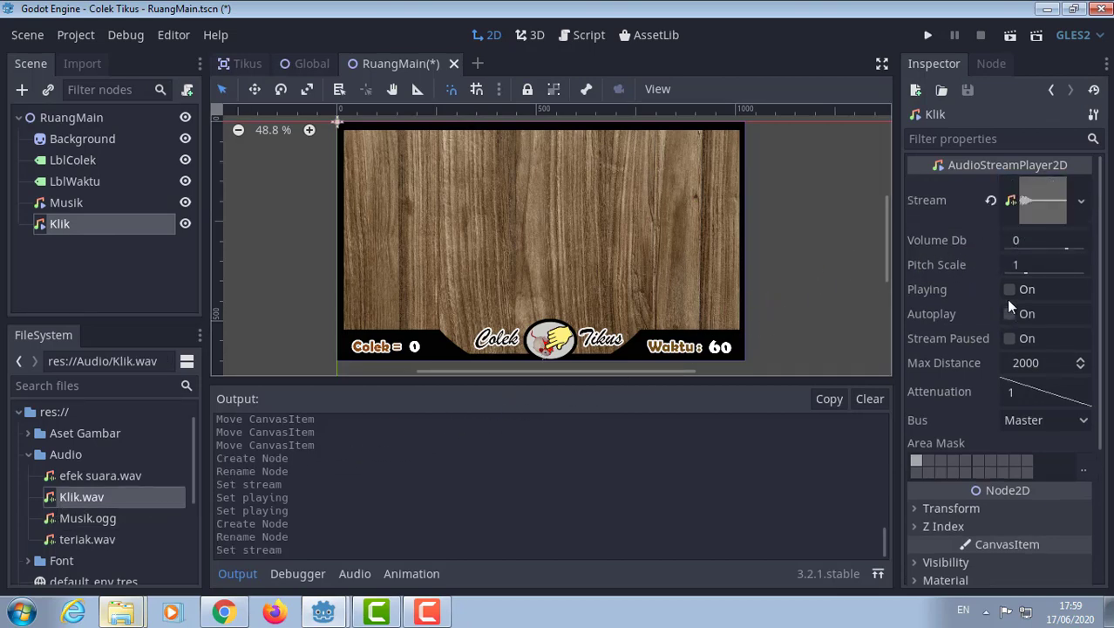
pyautogui.click(1005, 290)
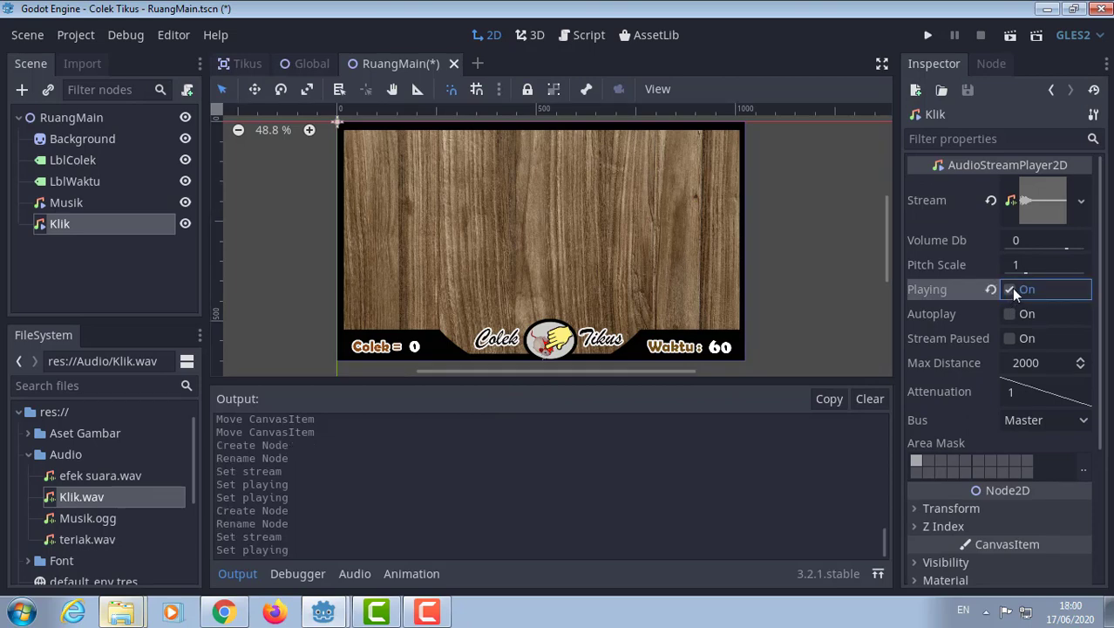
pyautogui.click(1012, 289)
pyautogui.click(1007, 291)
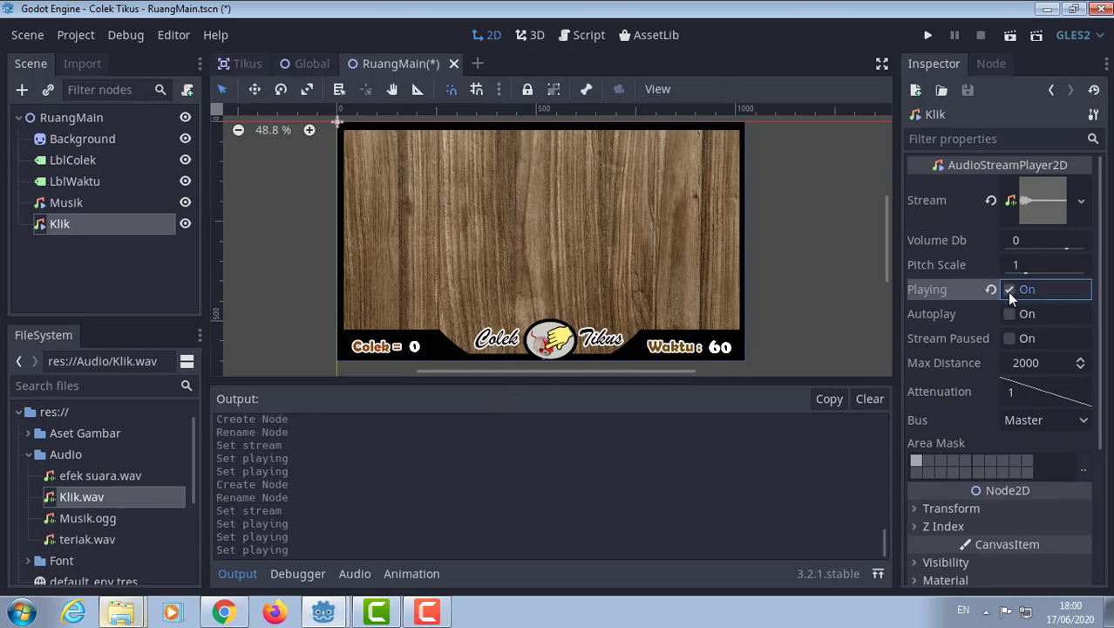
pyautogui.click(1007, 291)
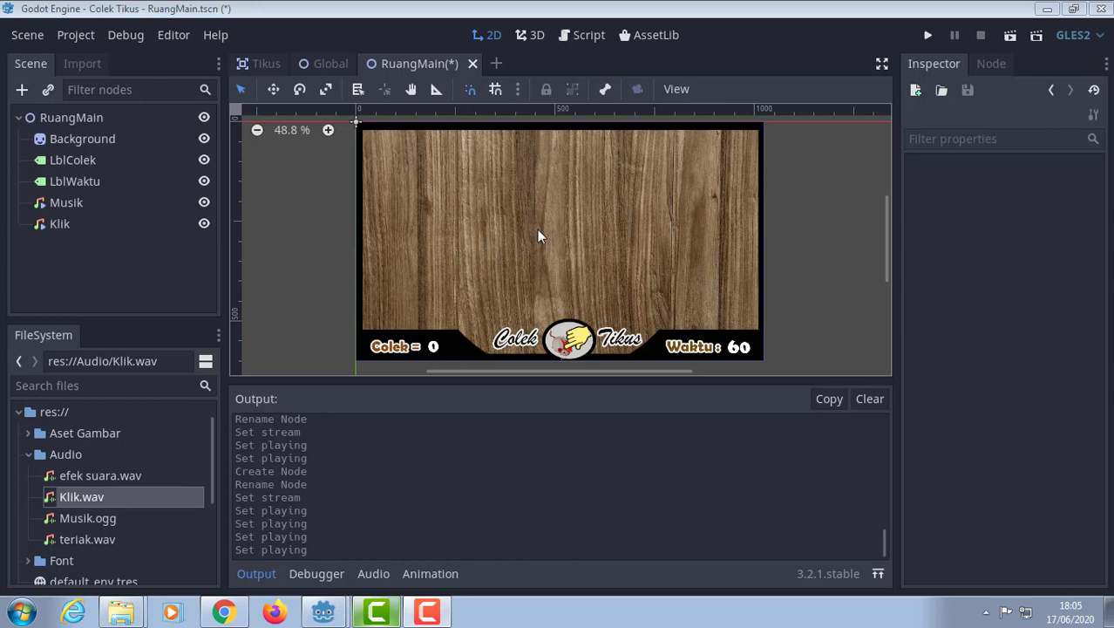
# Add a Sprite under RuangMain textured with the tunjuk.png hand image.
pyautogui.click(78, 119)
pyautogui.click(23, 90)
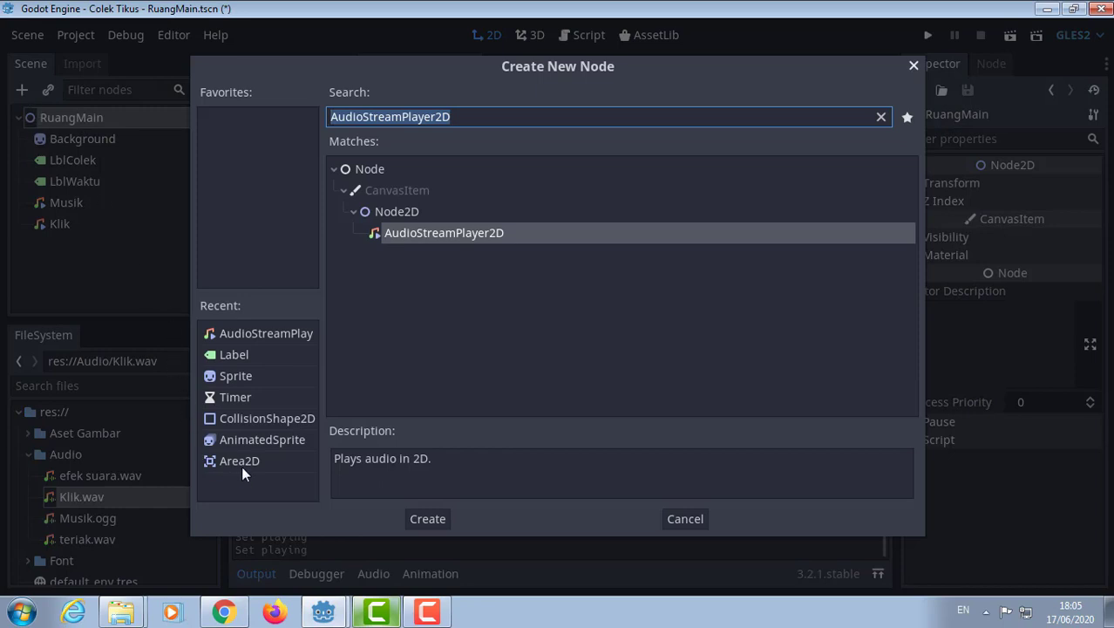
pyautogui.doubleClick(223, 376)
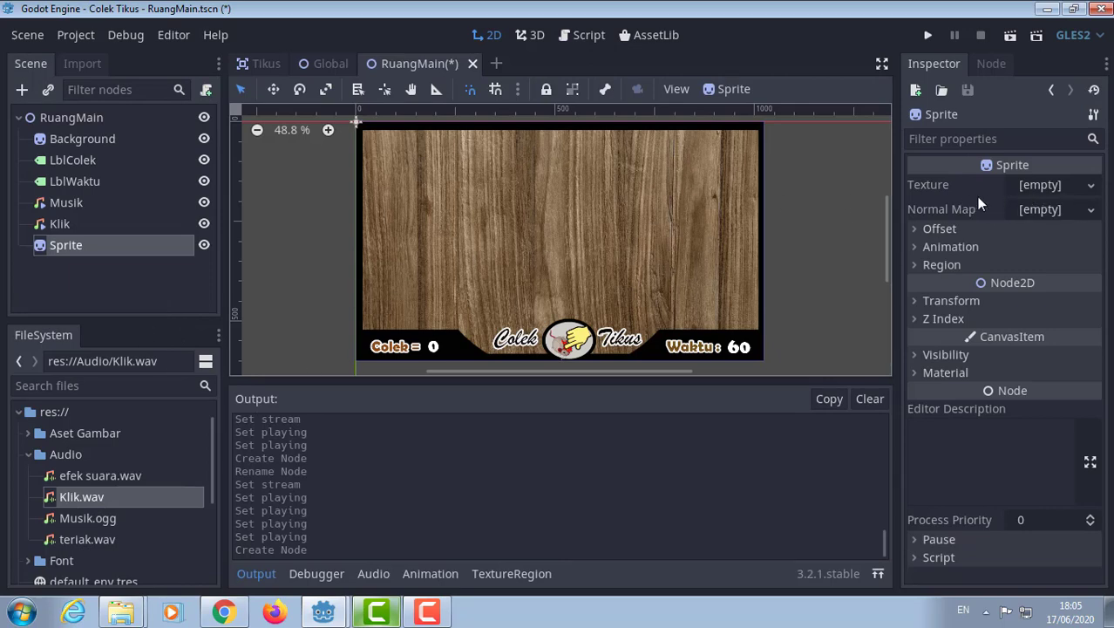
pyautogui.click(28, 456)
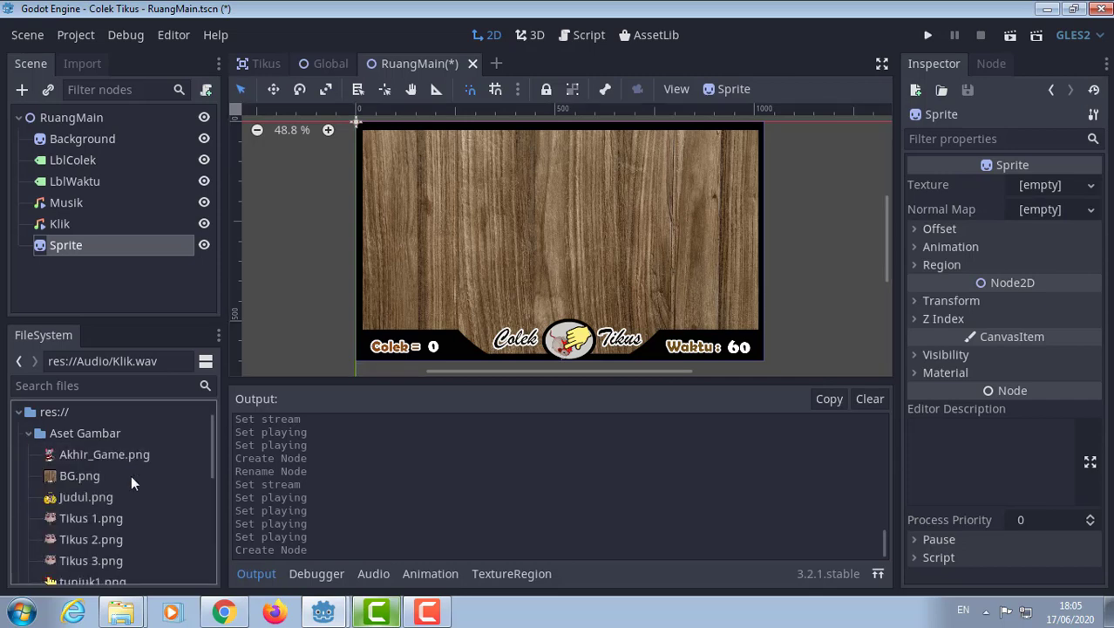
pyautogui.scroll(-4, 131, 475)
pyautogui.scroll(-1, 131, 476)
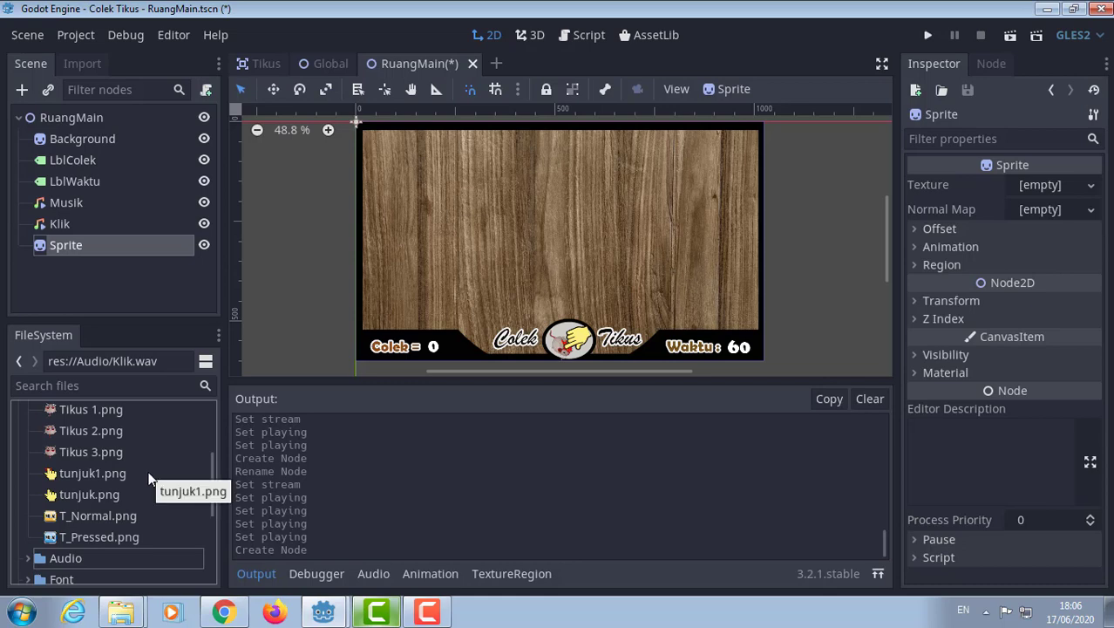
pyautogui.scroll(-2, 148, 477)
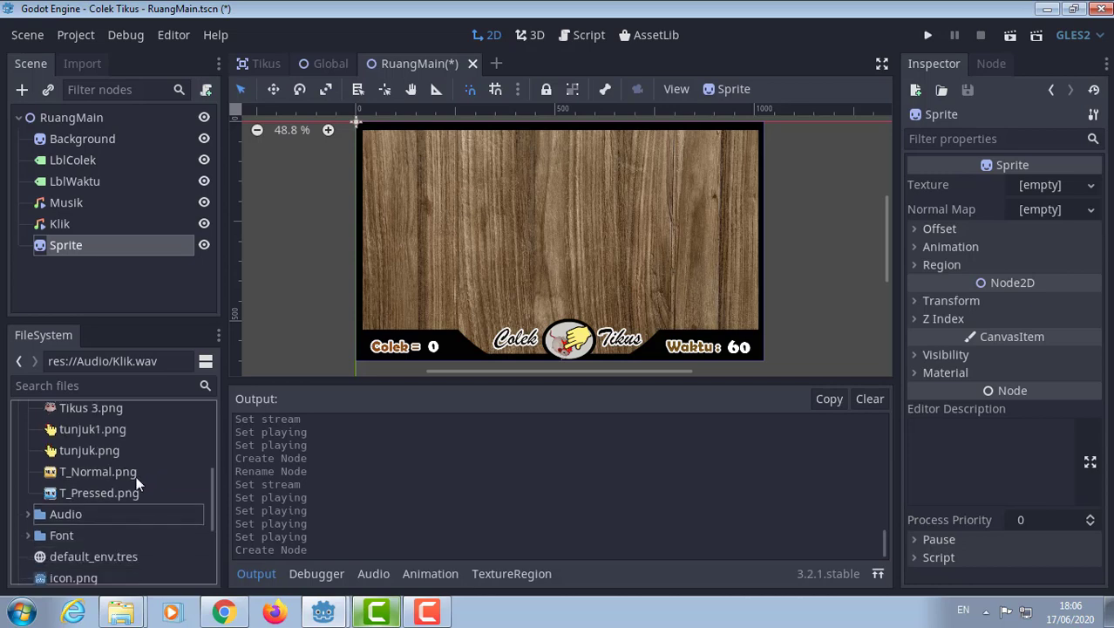
pyautogui.scroll(1, 136, 484)
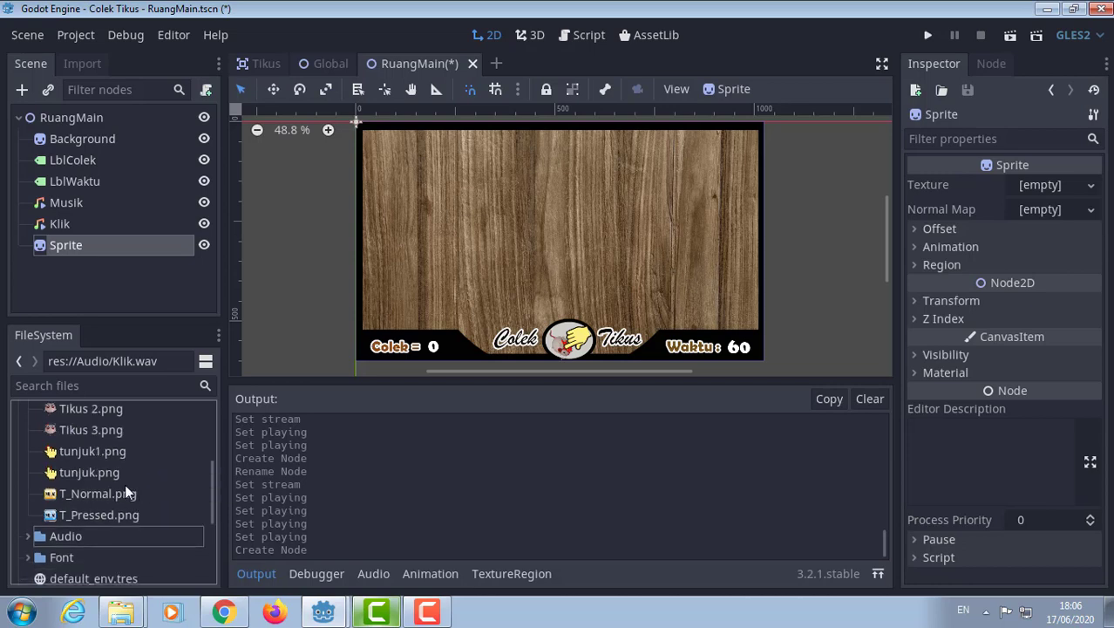
pyautogui.click(108, 476)
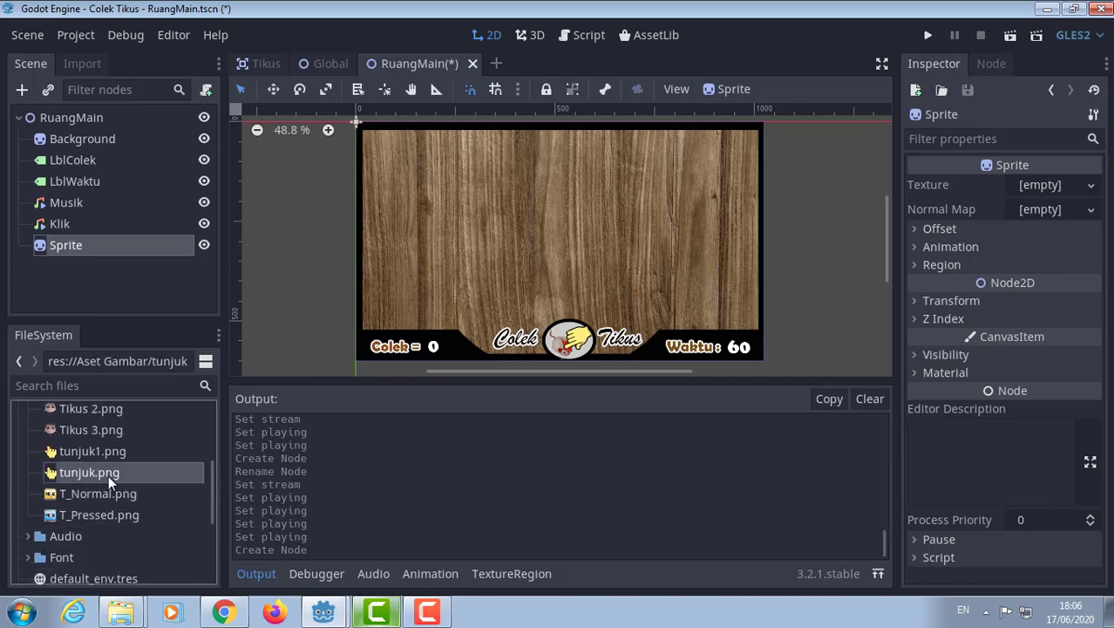
pyautogui.moveTo(110, 482); pyautogui.dragTo(1025, 186)
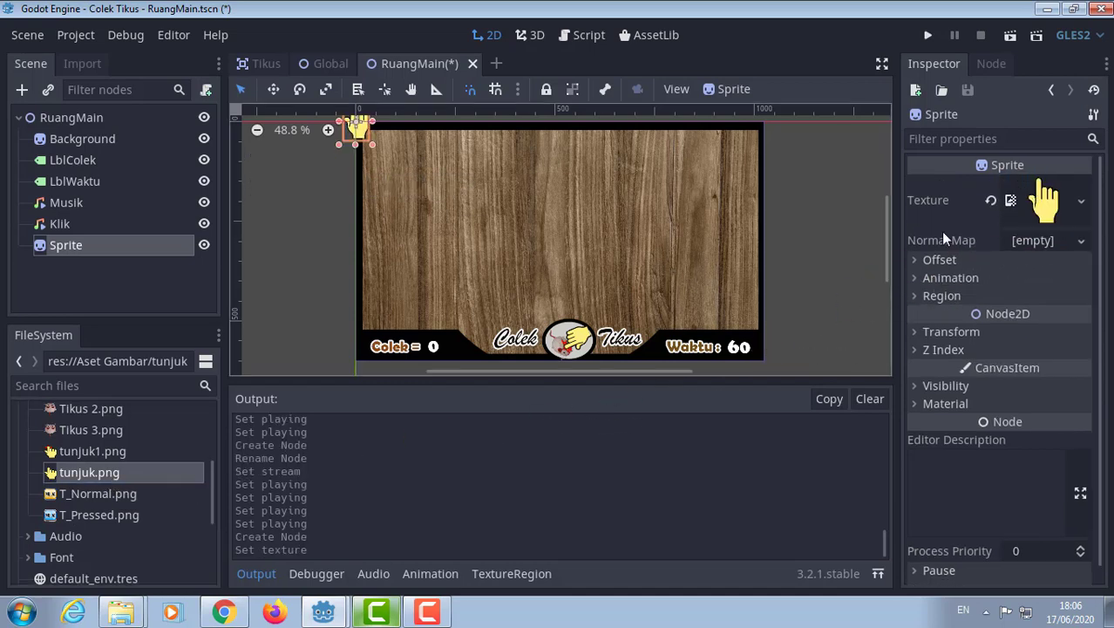
# Rename the new sprite to Pointer.
pyautogui.moveTo(510, 223); pyautogui.dragTo(536, 277, button='middle')
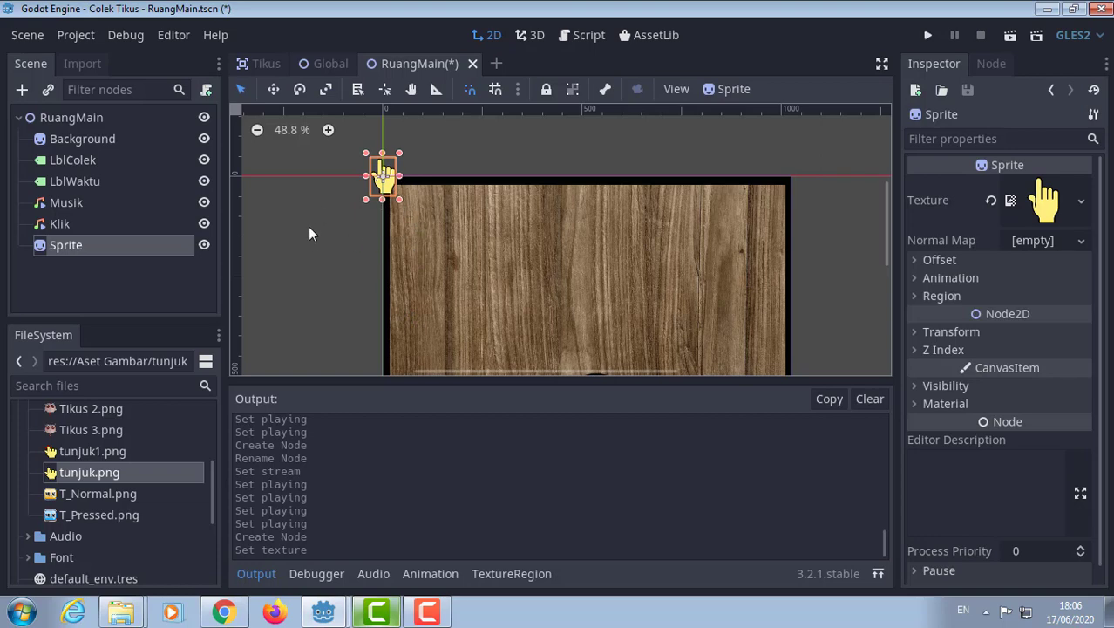
pyautogui.doubleClick(74, 249)
pyautogui.write('Pointer')
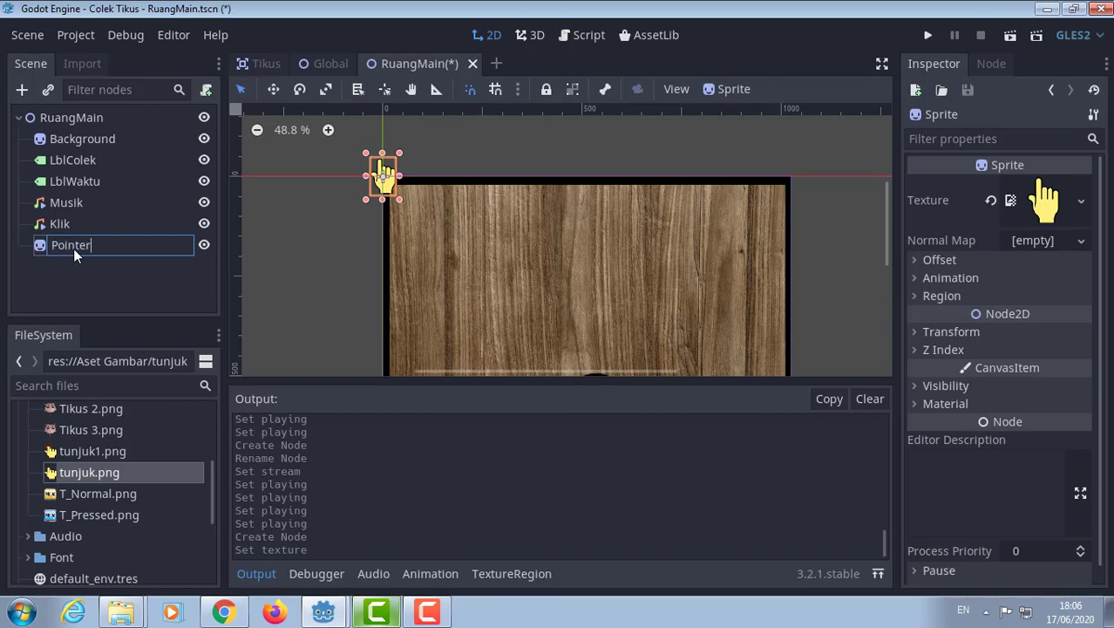
pyautogui.press('Return')
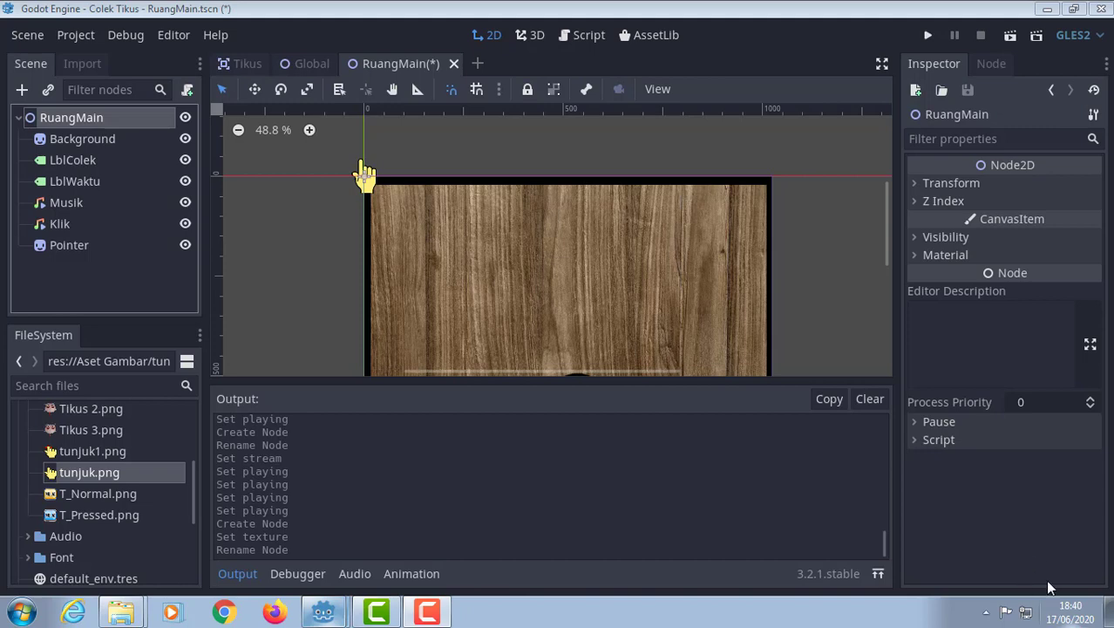
# Add a new Sprite under RuangMain and name it Judul.
pyautogui.doubleClick(75, 117)
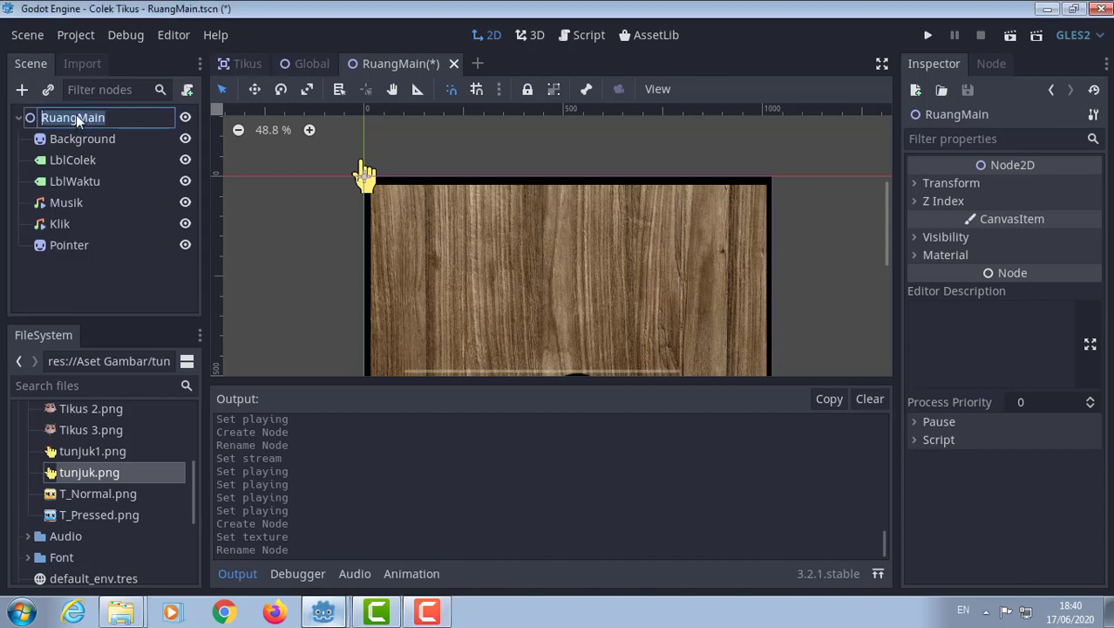
pyautogui.click(18, 90)
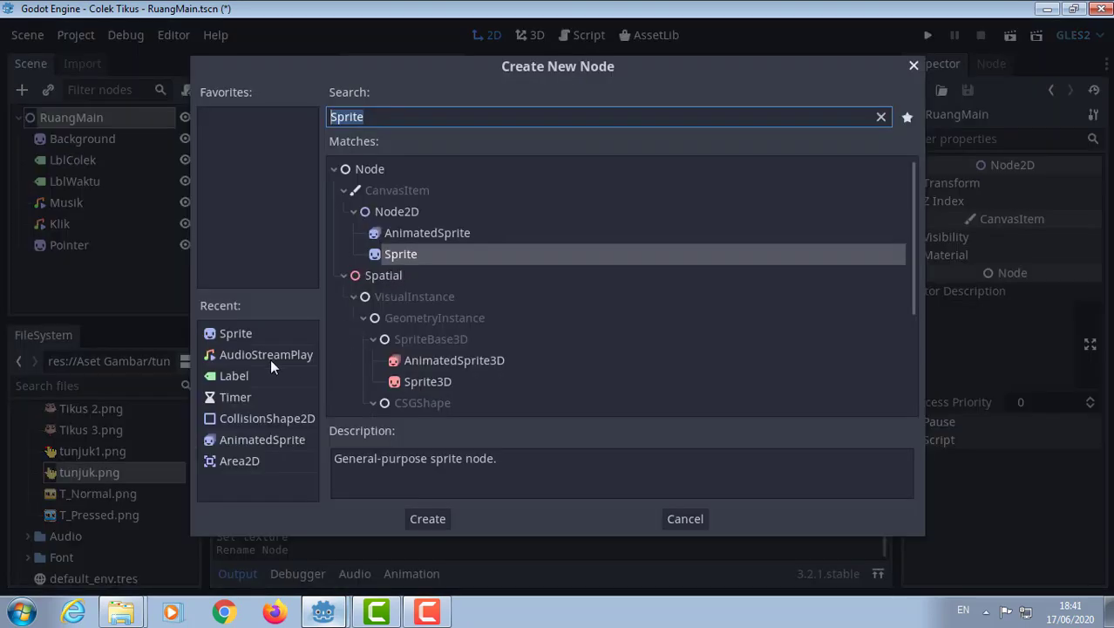
pyautogui.click(420, 522)
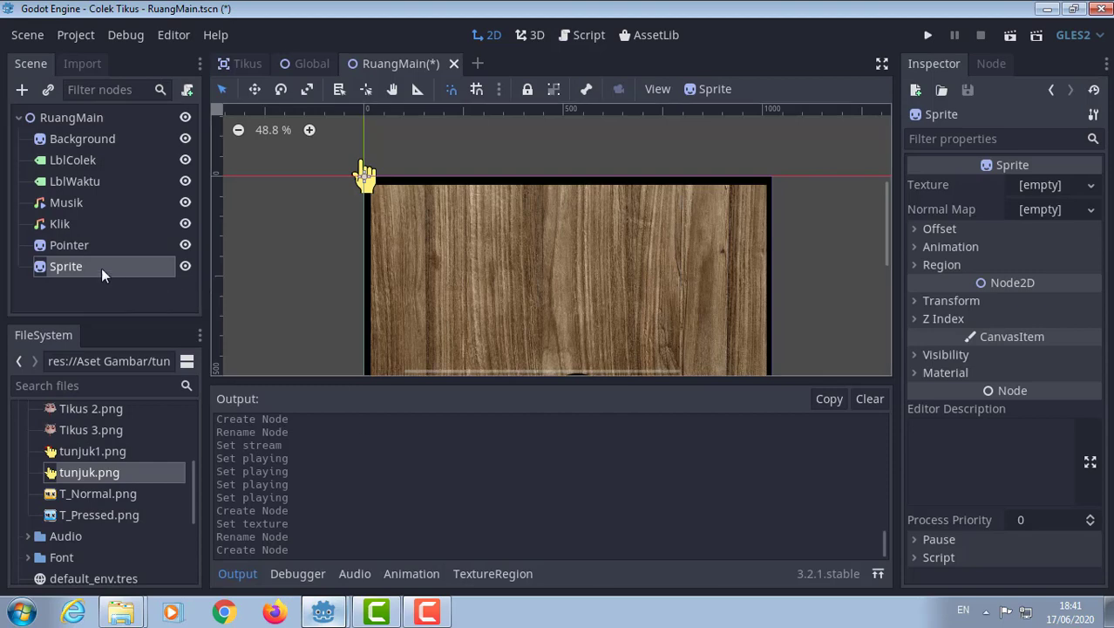
pyautogui.doubleClick(70, 269)
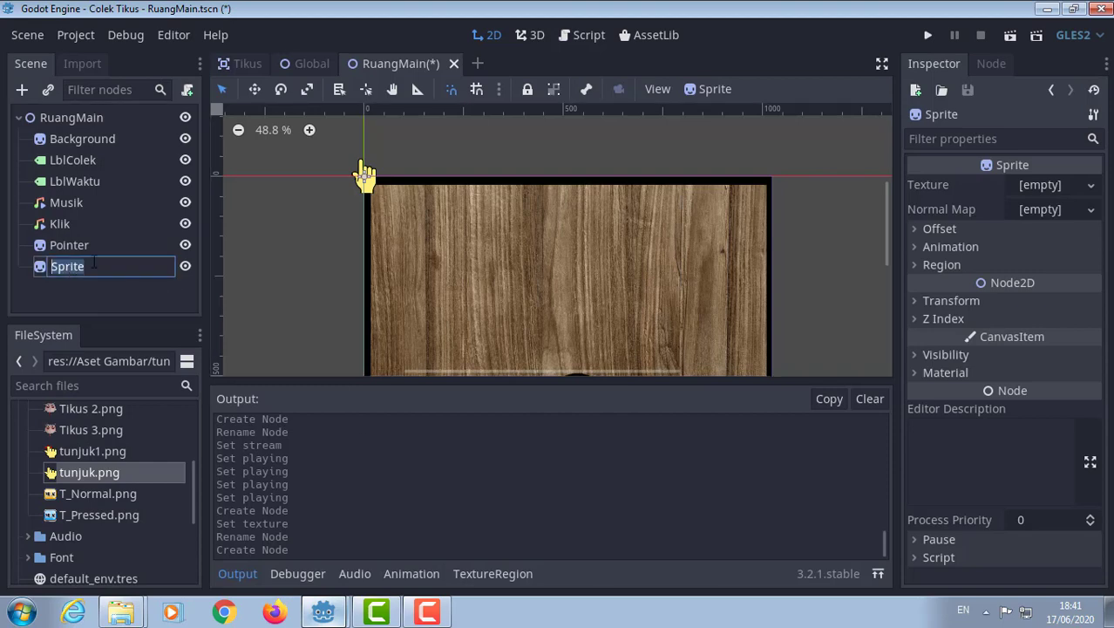
pyautogui.write('Judul')
pyautogui.press('Return')
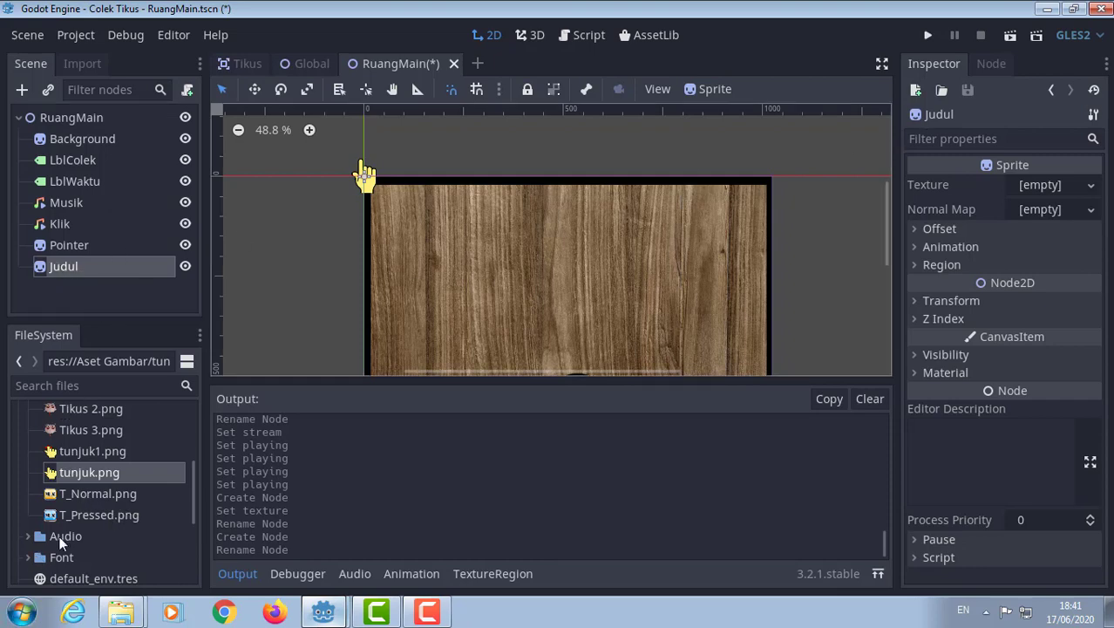
# Set the Judul sprite's texture to the Judul.png title logo.
pyautogui.scroll(3, 54, 504)
pyautogui.scroll(2, 54, 504)
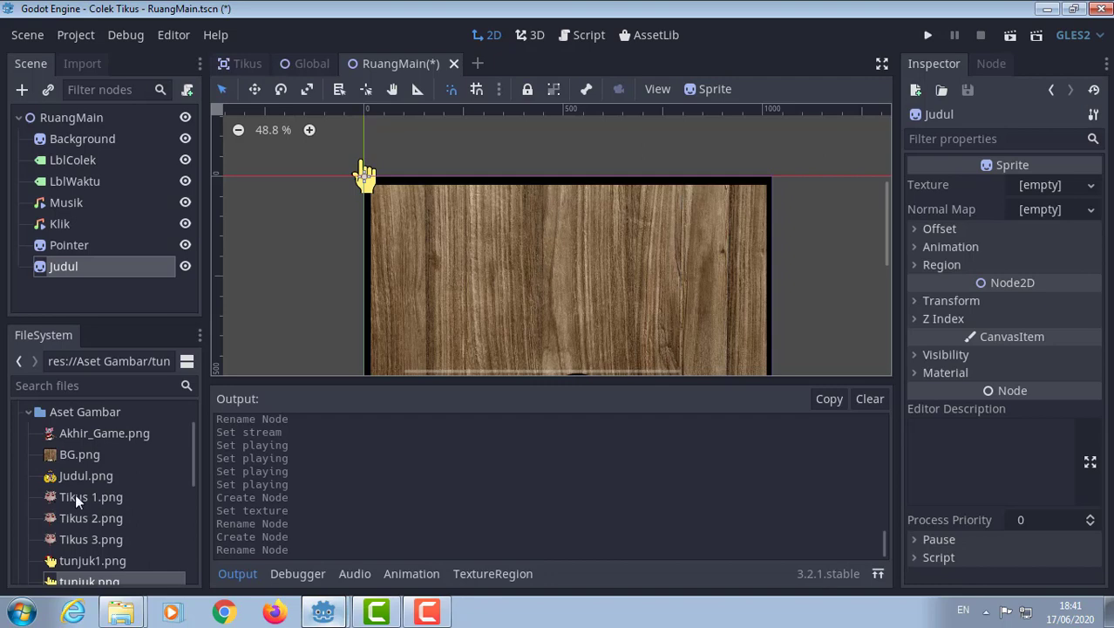
pyautogui.moveTo(86, 477)
pyautogui.mouseDown()
pyautogui.moveTo(913, 201)
pyautogui.moveTo(1041, 197)
pyautogui.mouseUp()
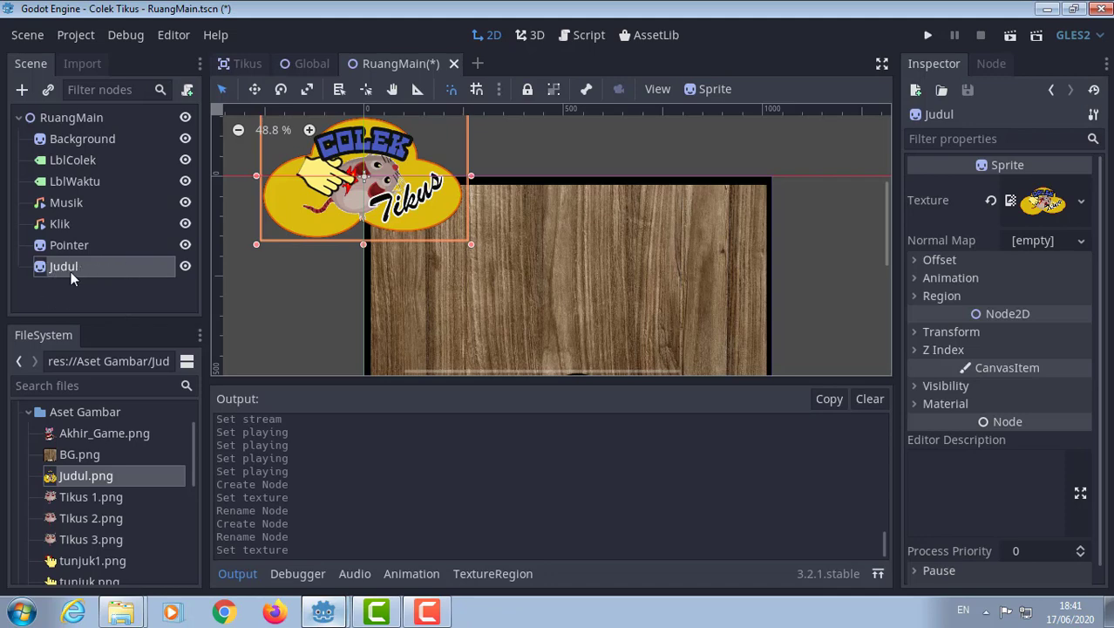
pyautogui.click(22, 89)
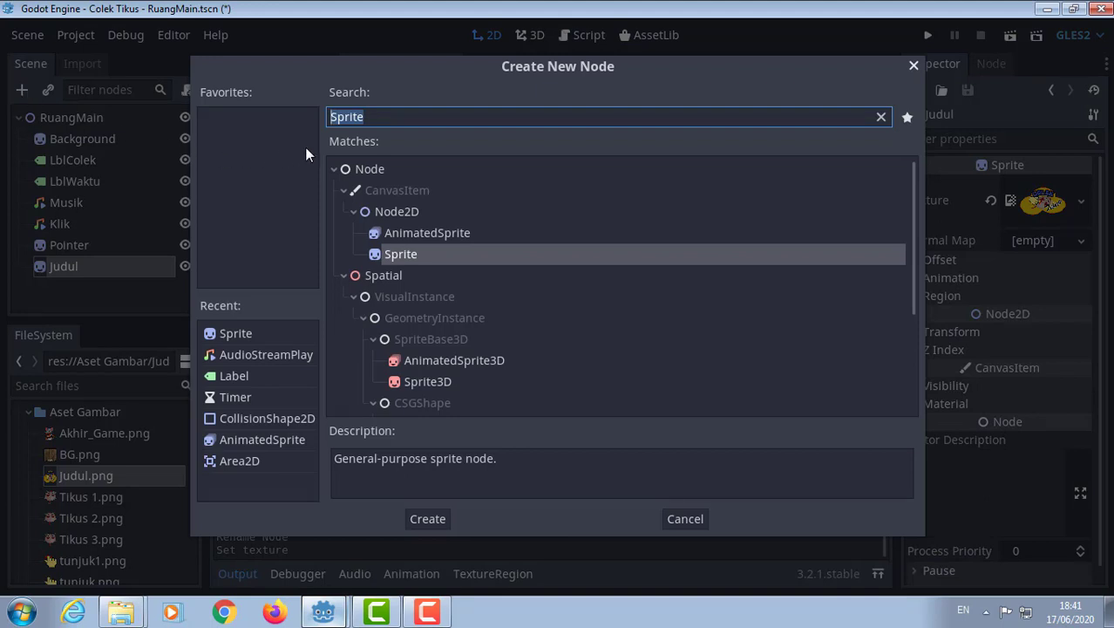
# Create a Tween node as a child of the Judul sprite.
pyautogui.write('Twee')
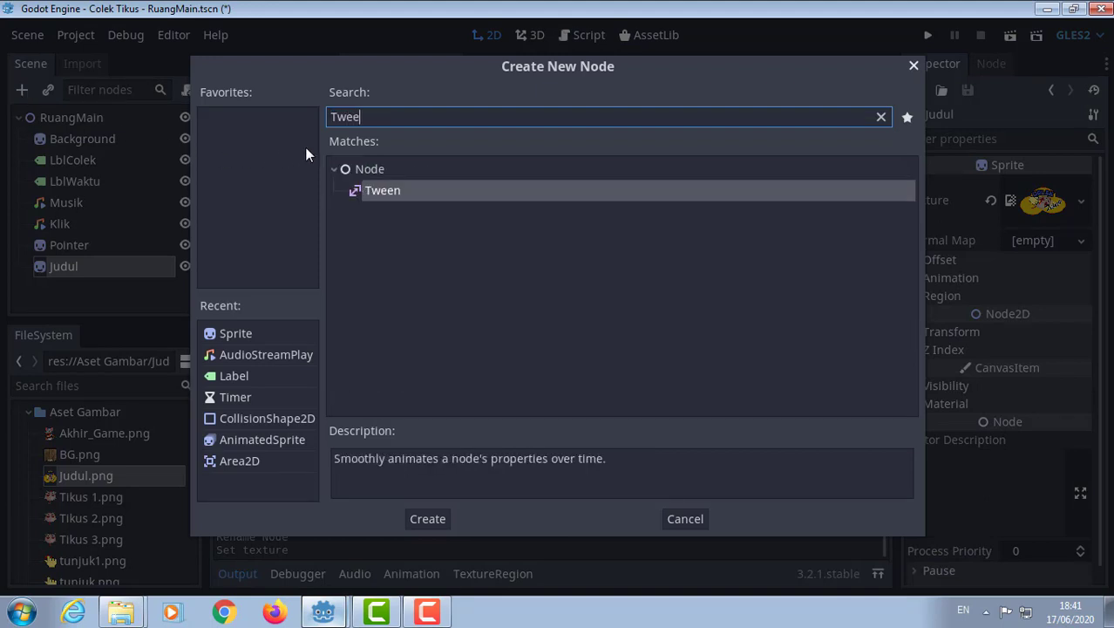
pyautogui.write('n')
pyautogui.click(419, 526)
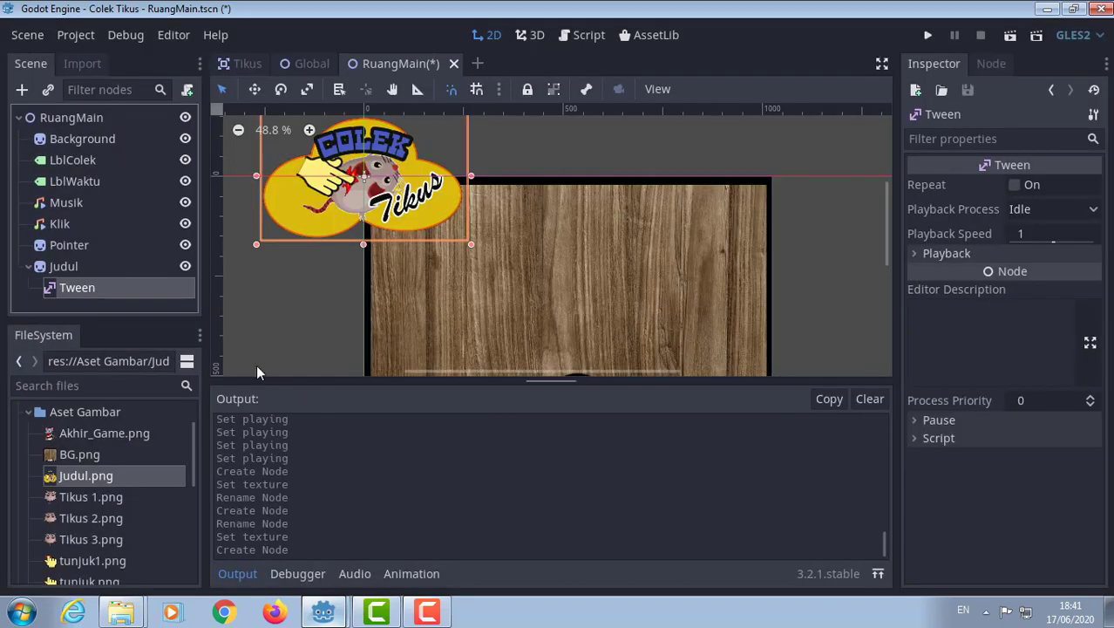
pyautogui.click(29, 266)
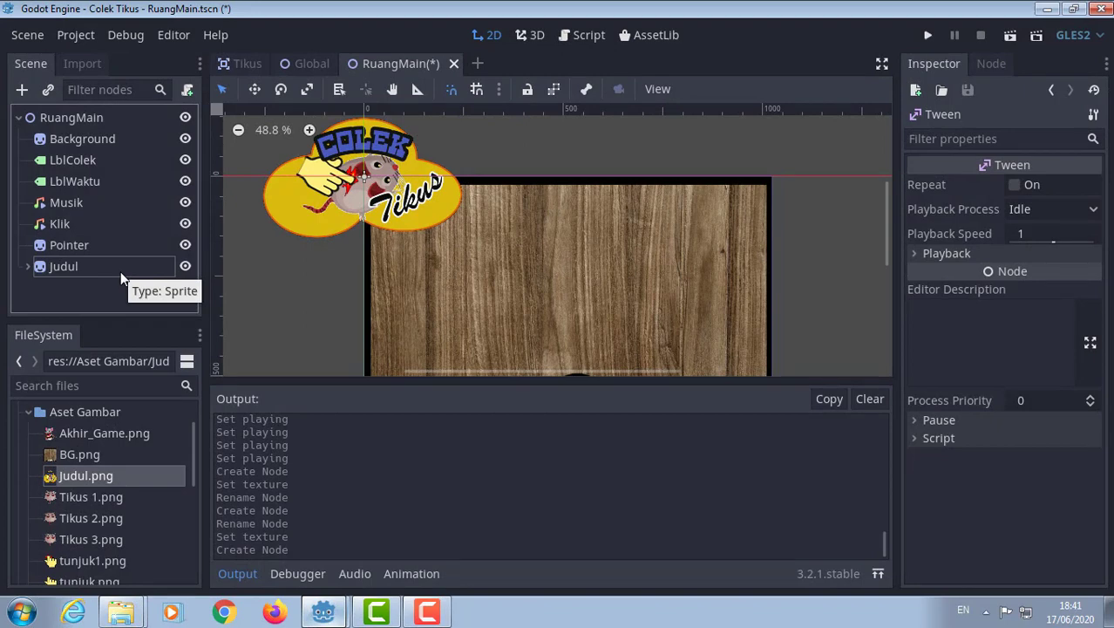
pyautogui.click(39, 117)
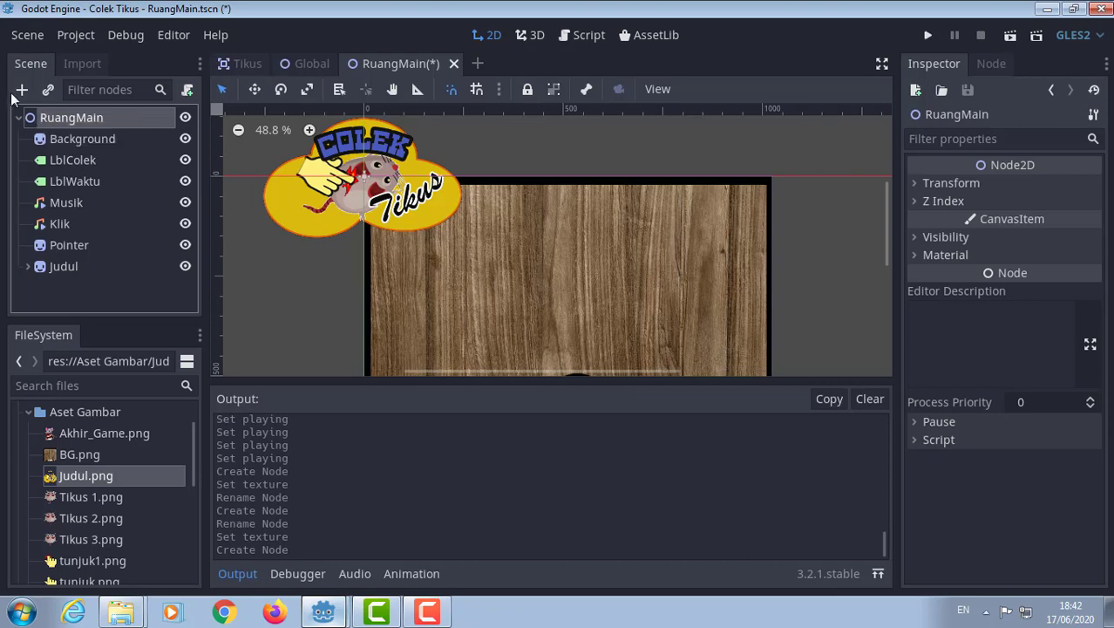
# Create a Timer node as a child of RuangMain.
pyautogui.click(21, 91)
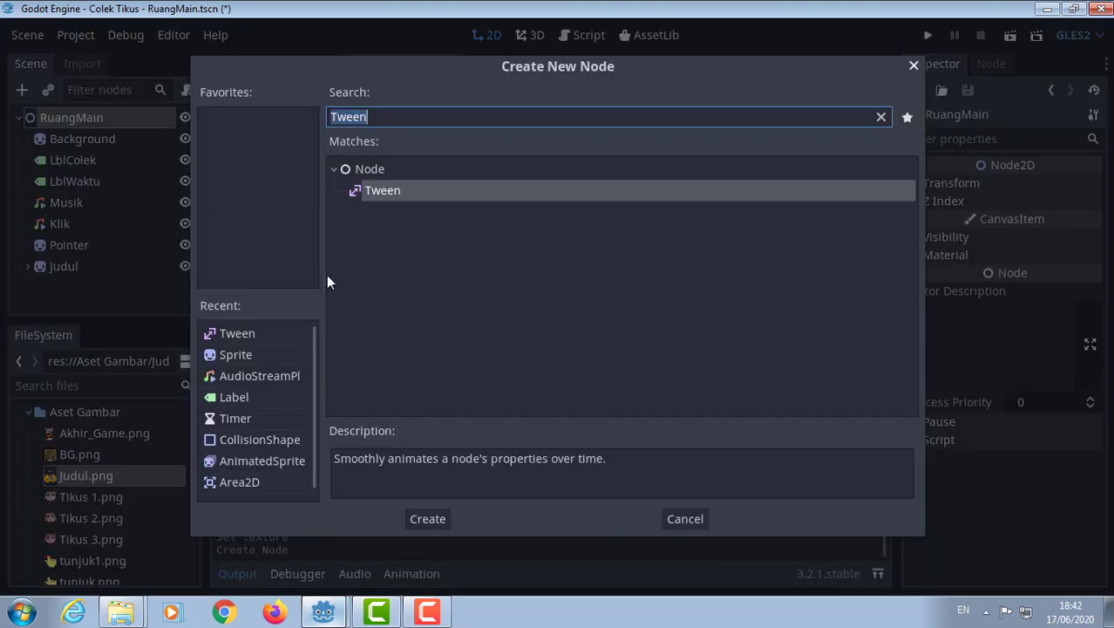
pyautogui.write('T')
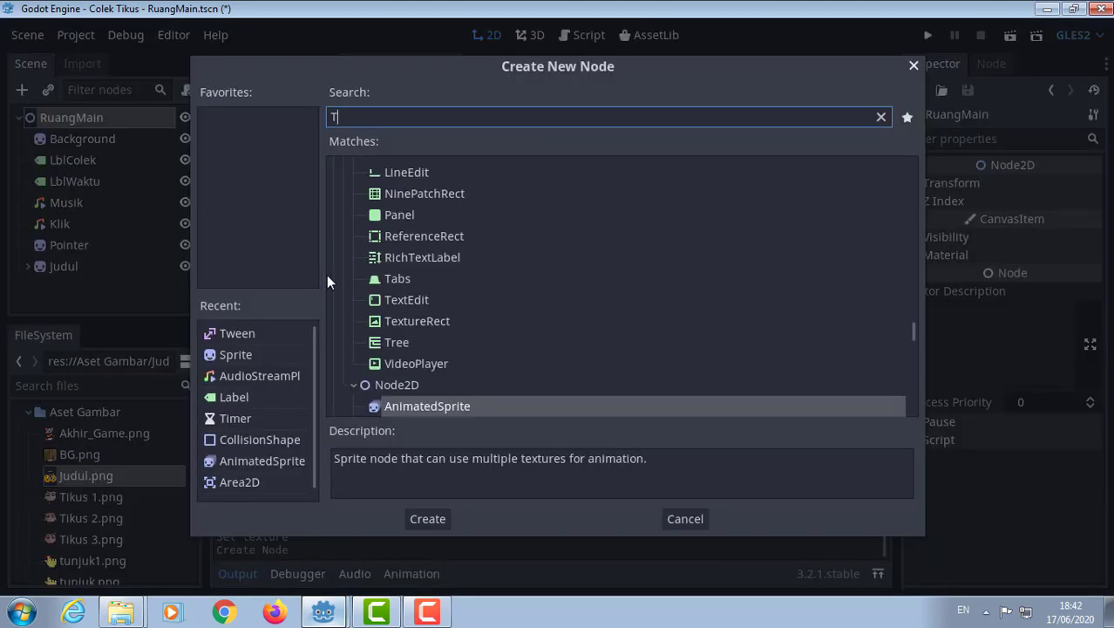
pyautogui.write('imer')
pyautogui.press('Return')
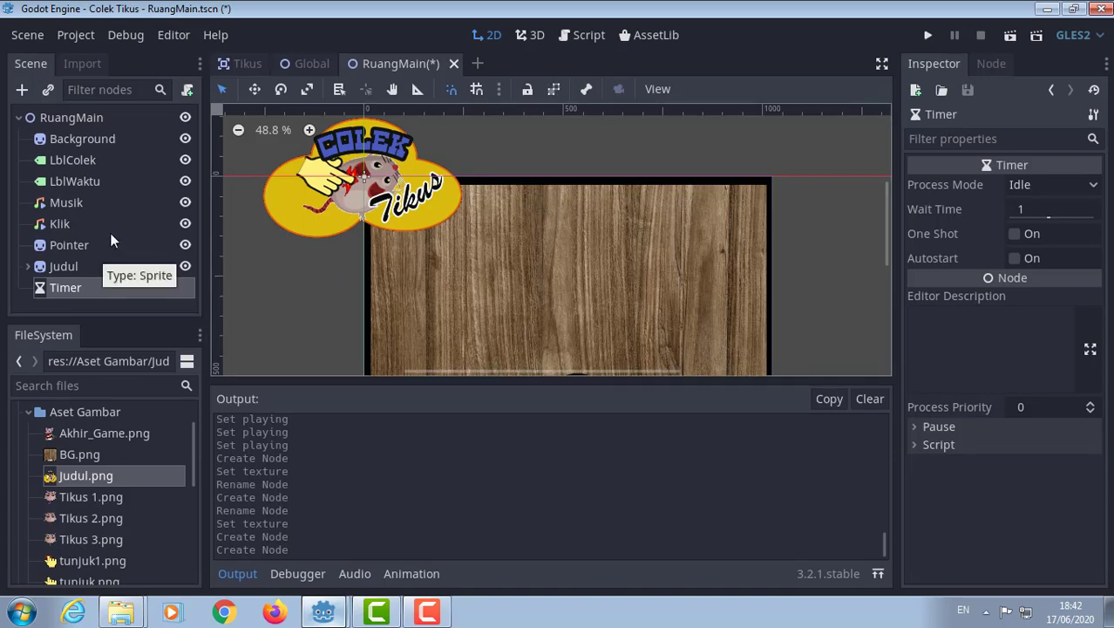
pyautogui.click(58, 119)
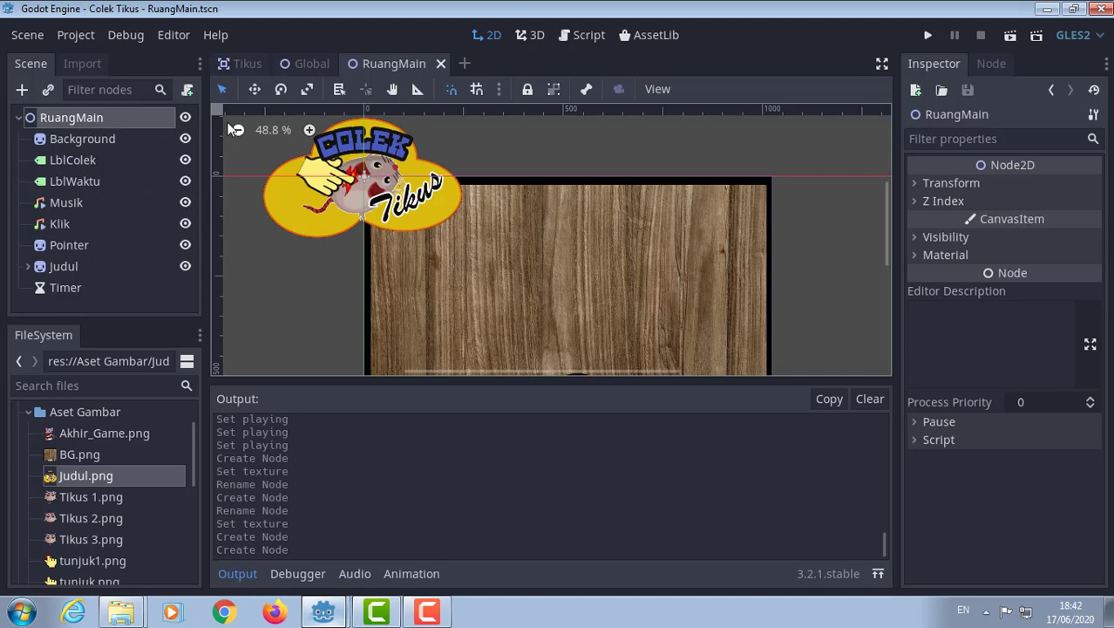
# Attach a new RuangMain.gd script to RuangMain and run the current scene.
pyautogui.click(188, 89)
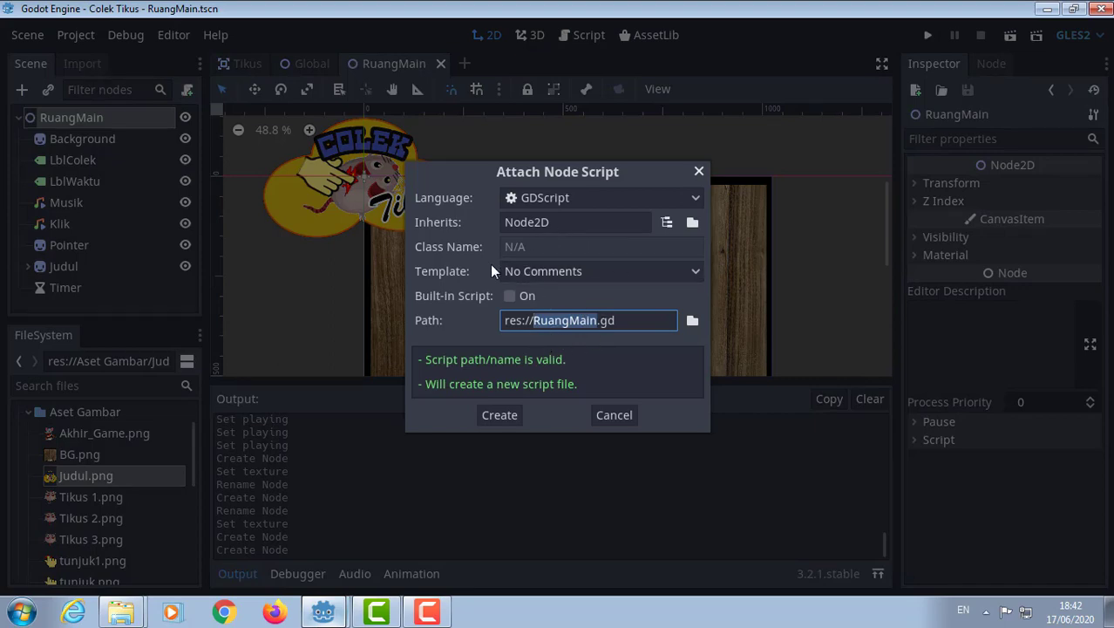
pyautogui.click(490, 413)
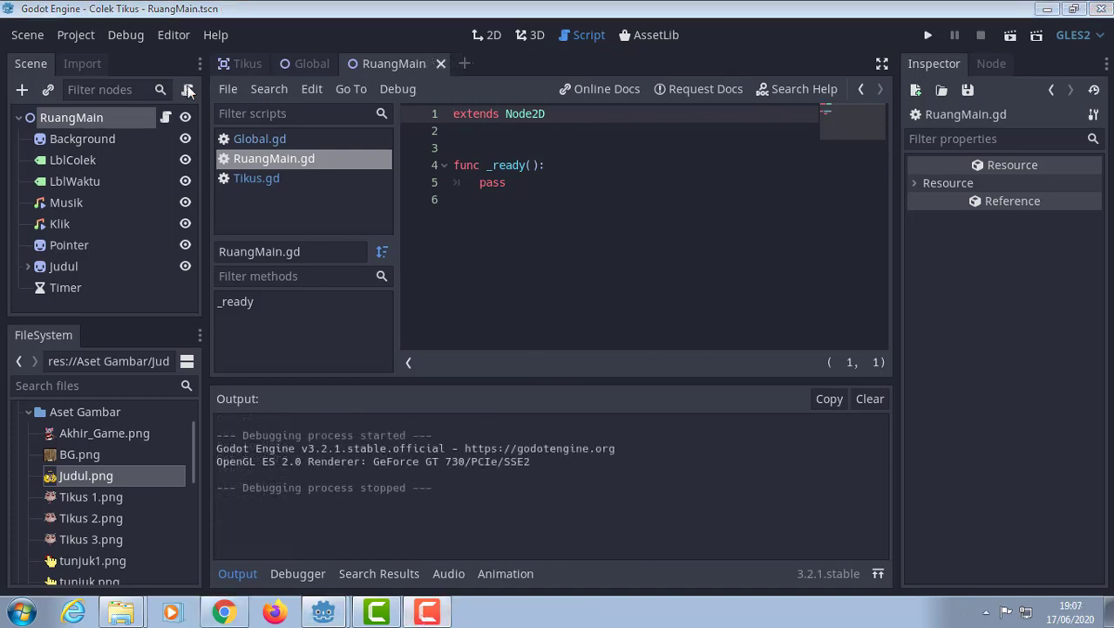
pyautogui.click(1009, 37)
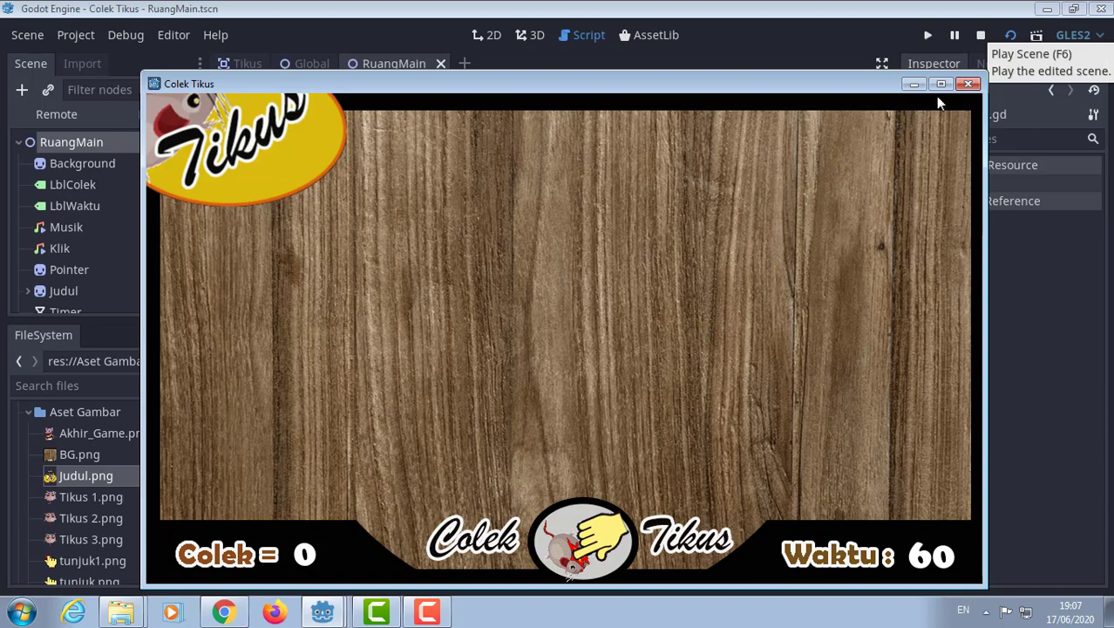
# Close the game, turn on Autoplay for the Musik node, then run the whole project with F5.
pyautogui.click(968, 84)
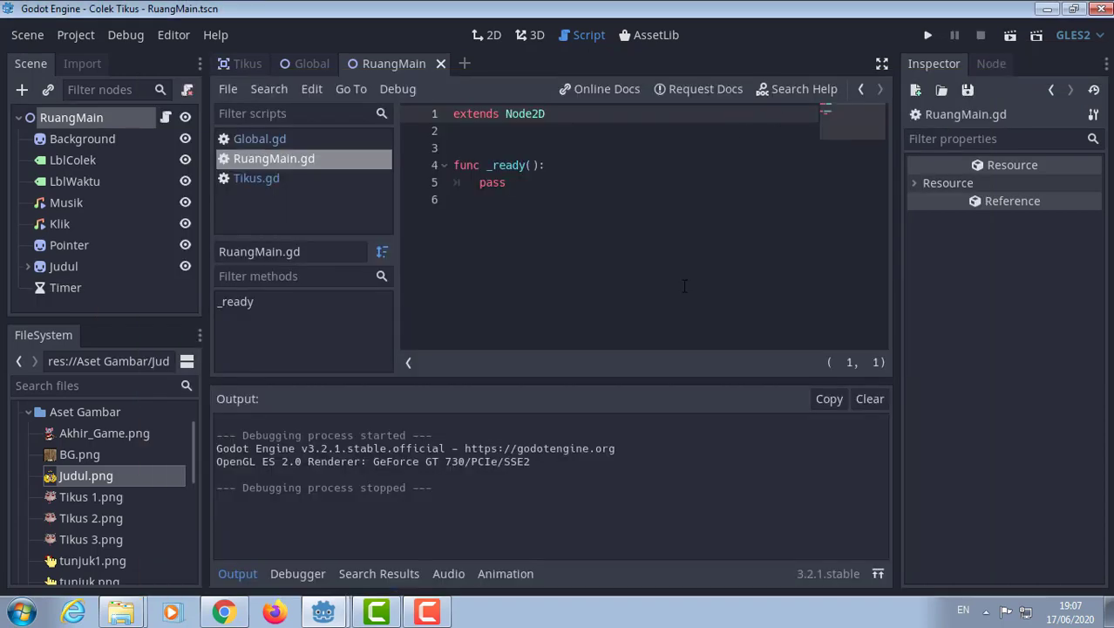
pyautogui.click(68, 121)
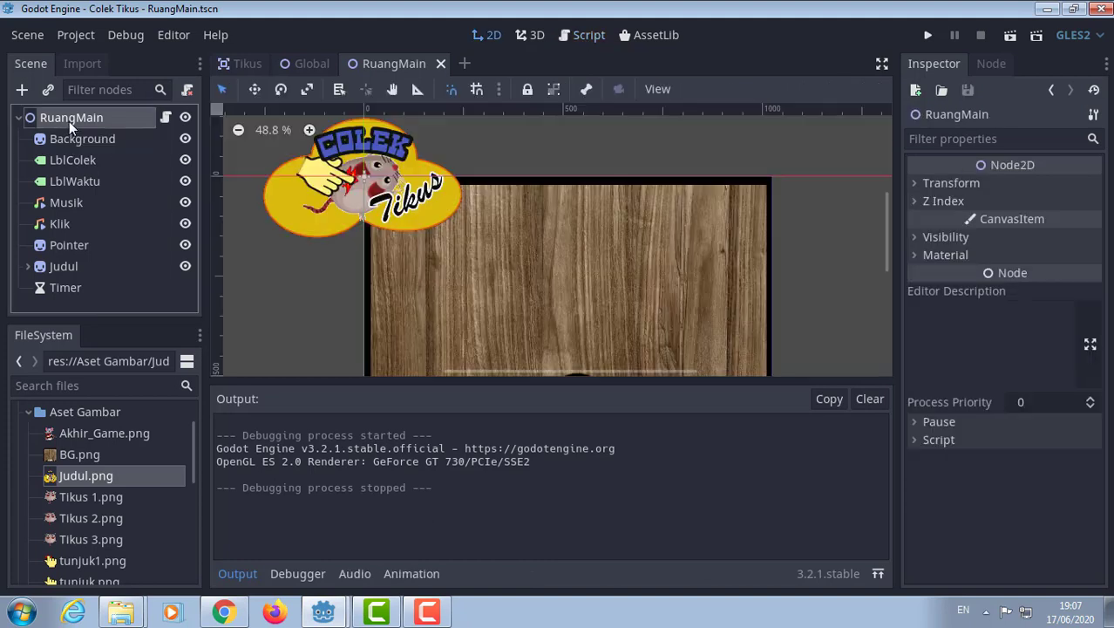
pyautogui.click(61, 205)
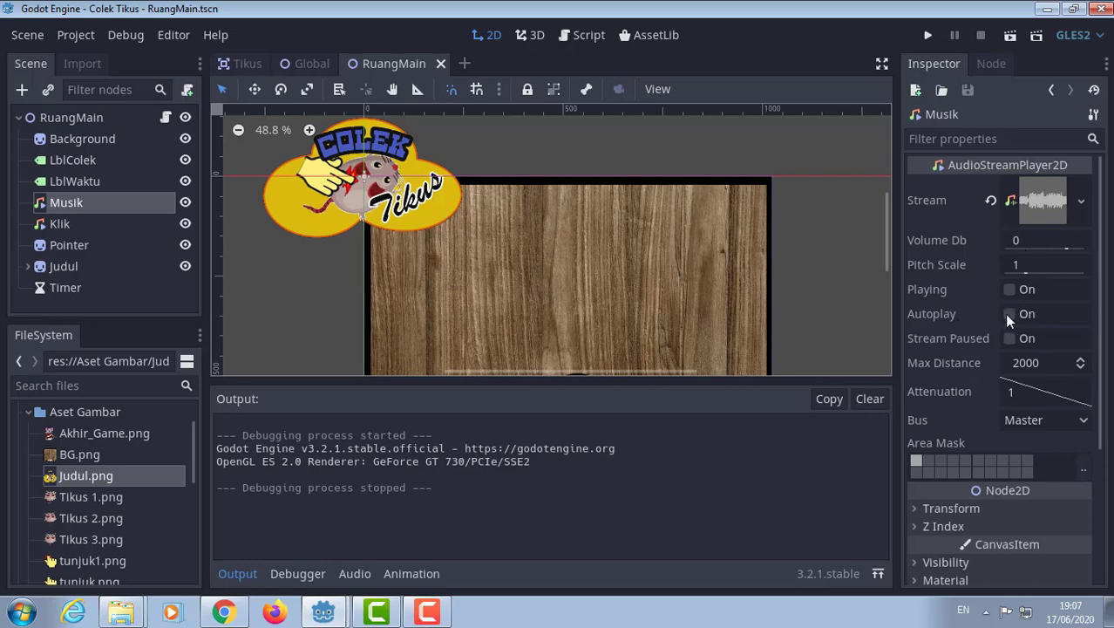
pyautogui.click(1009, 315)
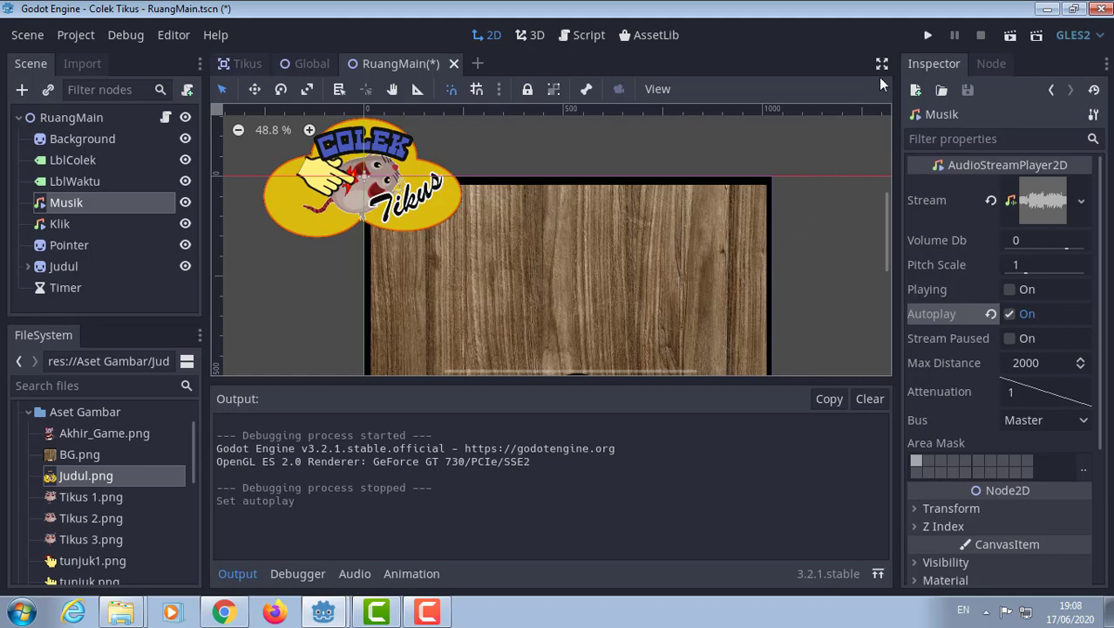
pyautogui.click(927, 39)
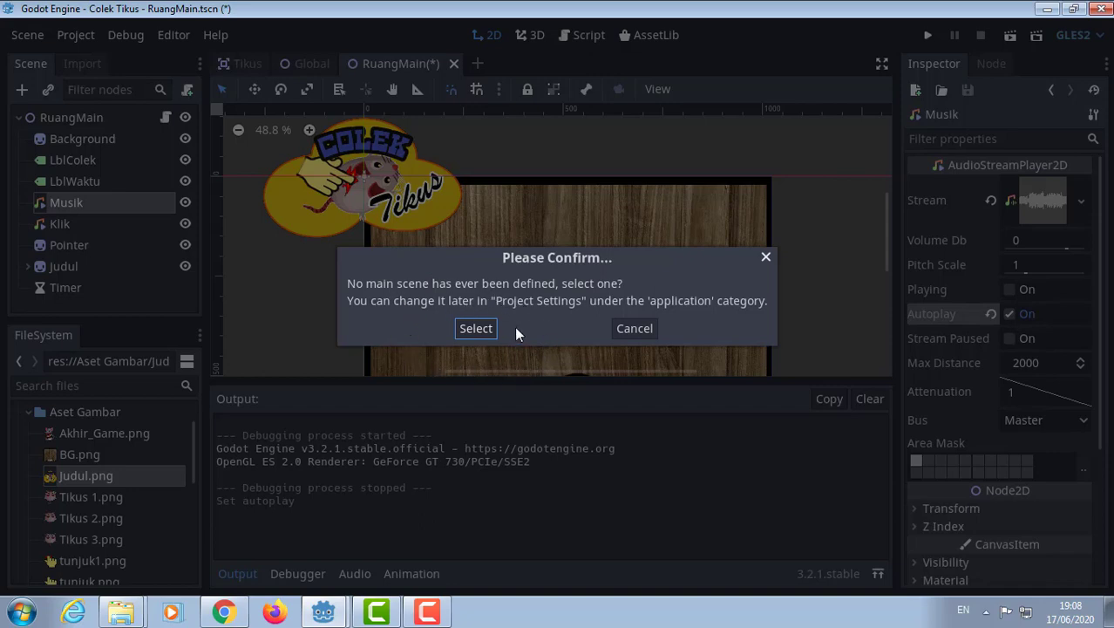
# Choose RuangMain.tscn as the project's main scene, let the game run, then close its window.
pyautogui.click(475, 327)
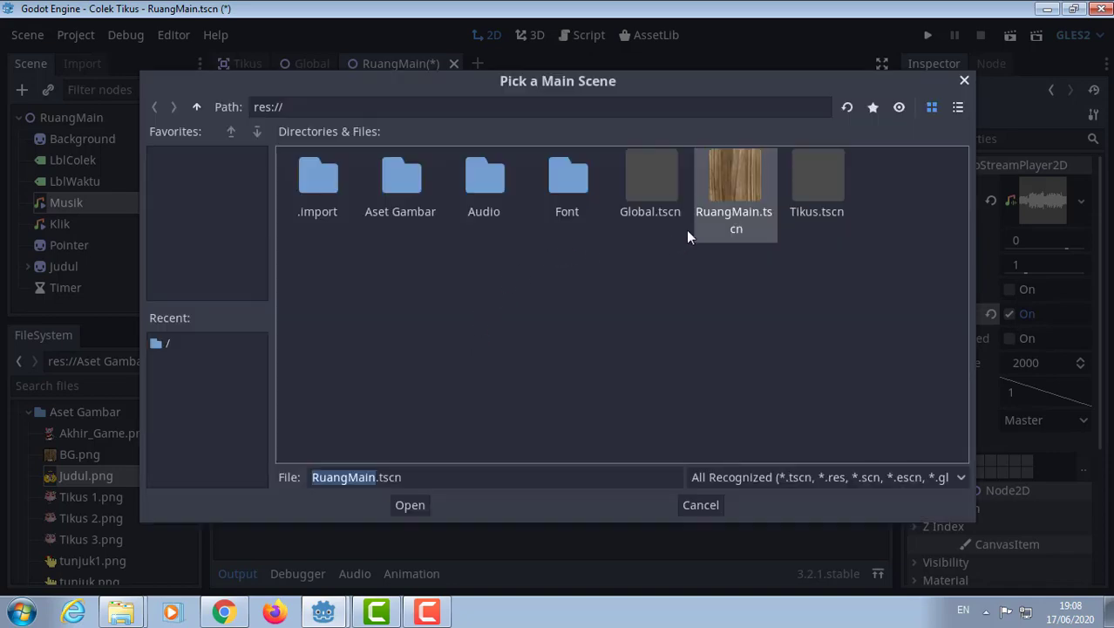
pyautogui.click(406, 505)
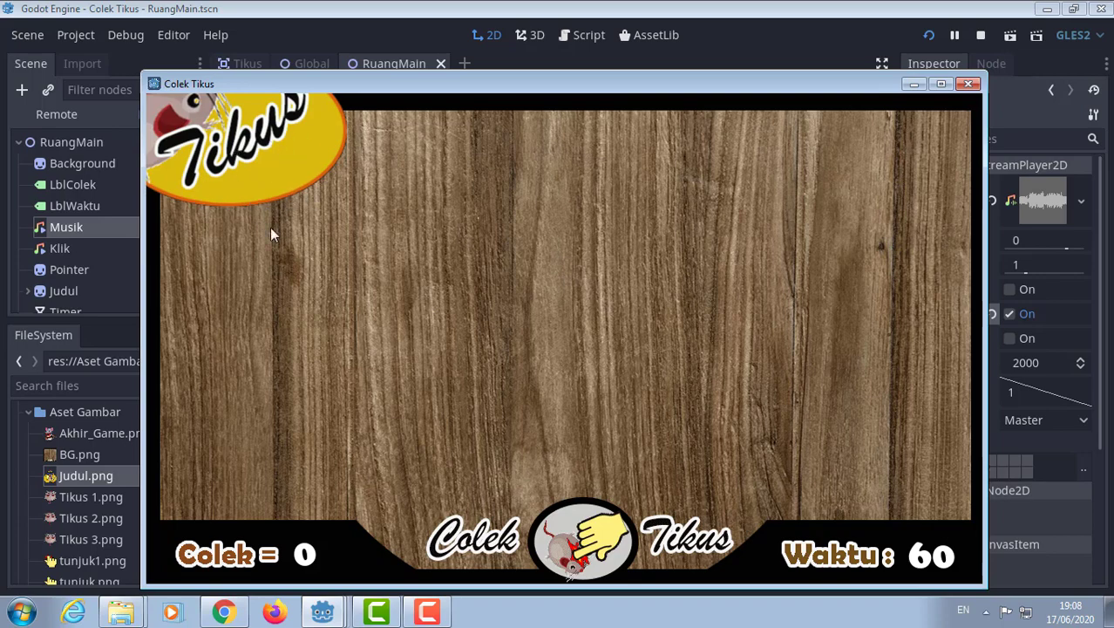
pyautogui.click(967, 83)
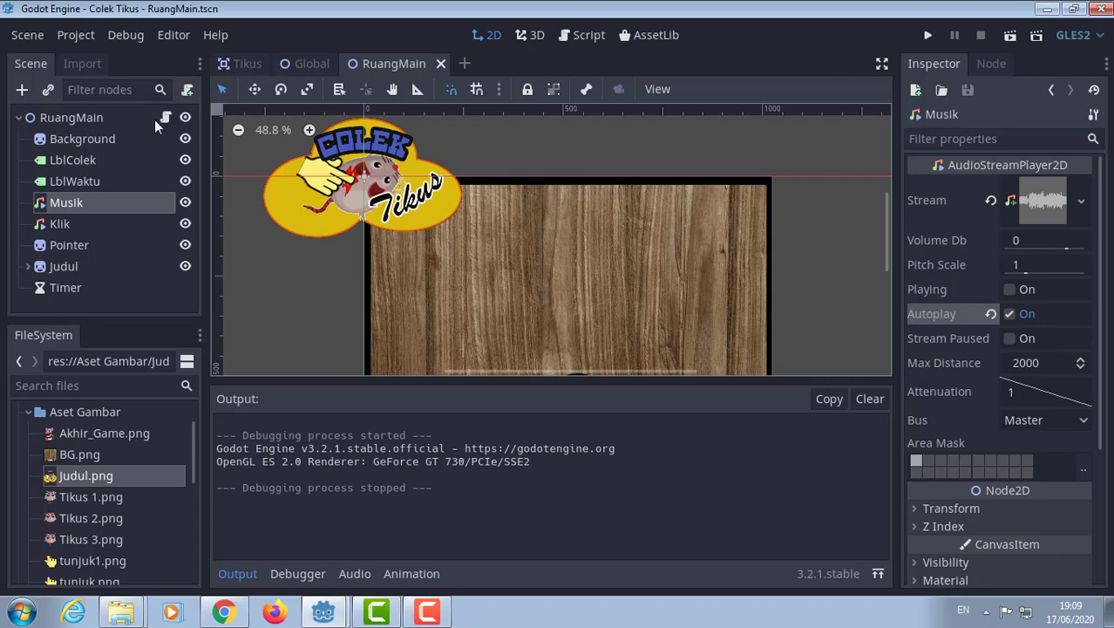
# In the RuangMain script, replace pass in _ready with a $Judul node reference.
pyautogui.click(586, 34)
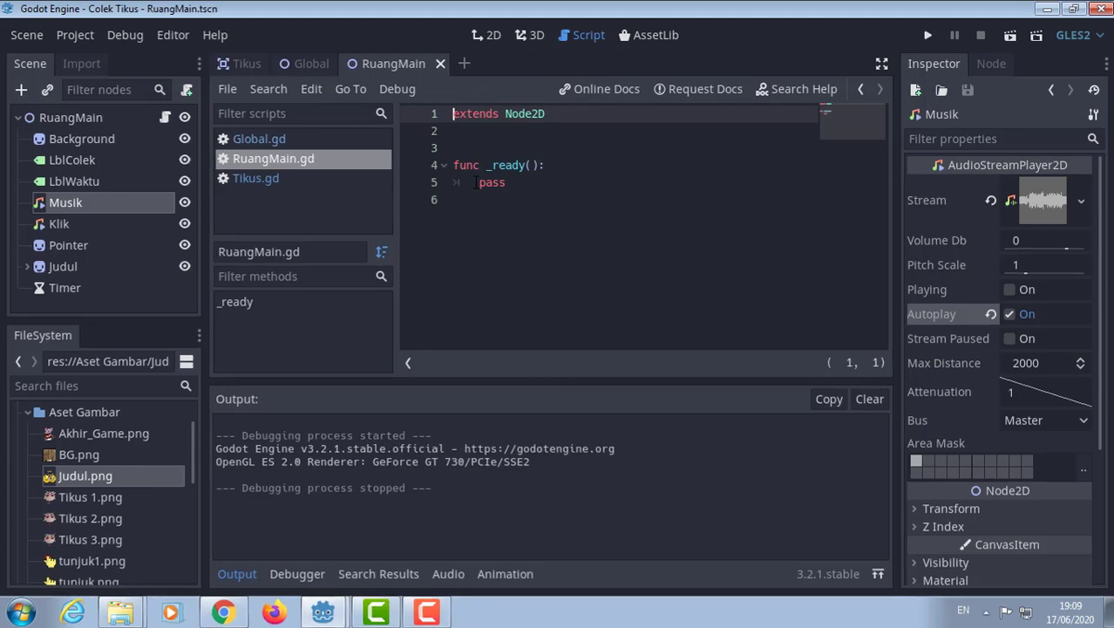
pyautogui.click(543, 181)
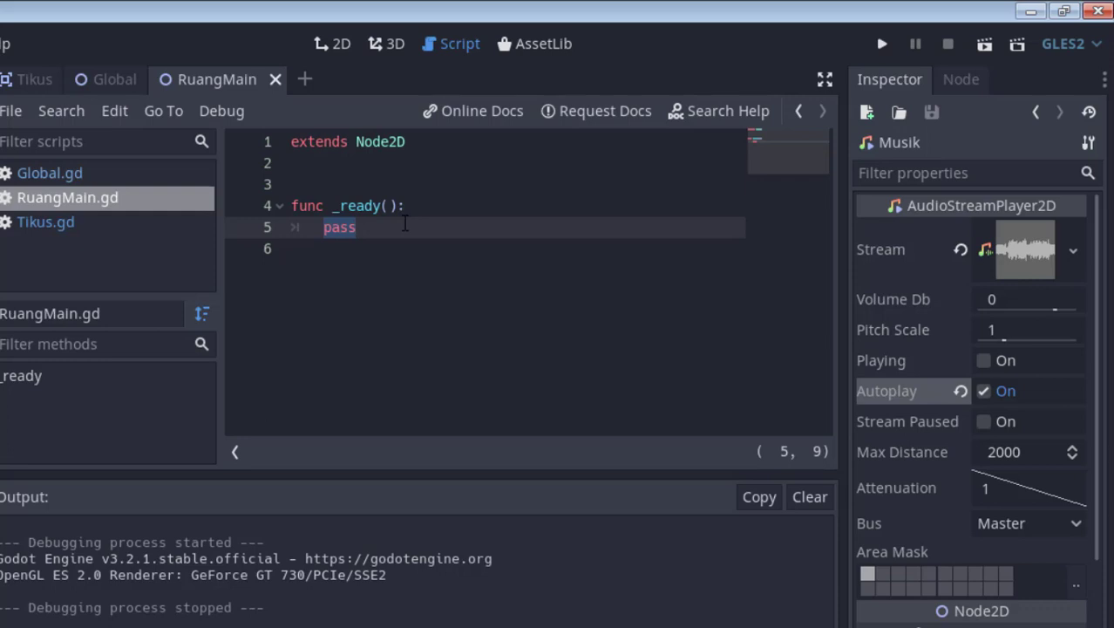
pyautogui.write('$')
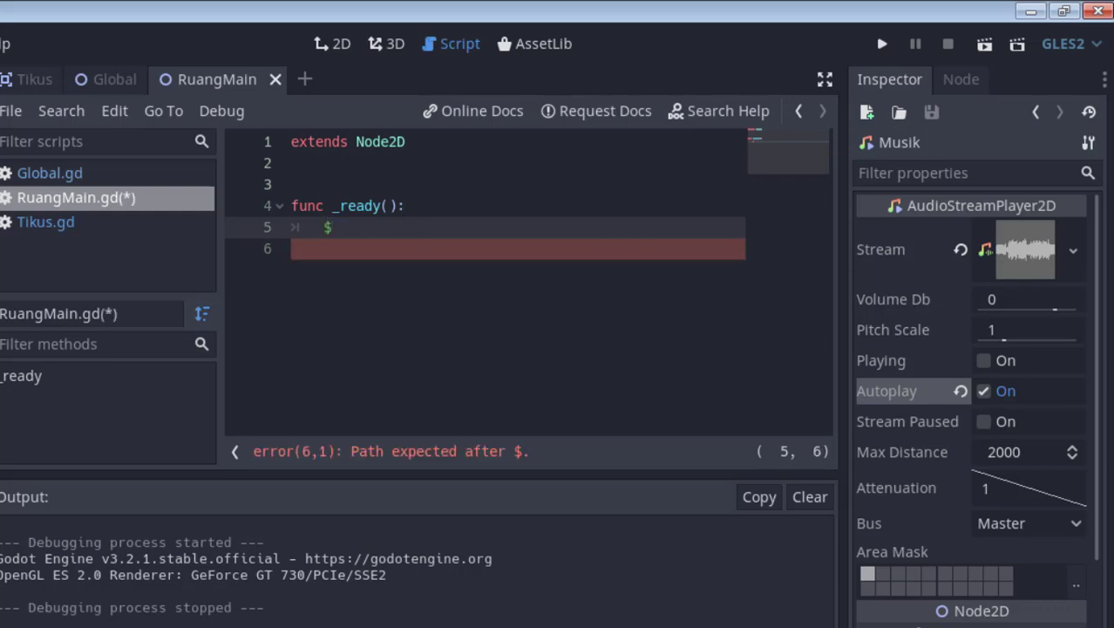
pyautogui.press('BackSpace')
pyautogui.write('$')
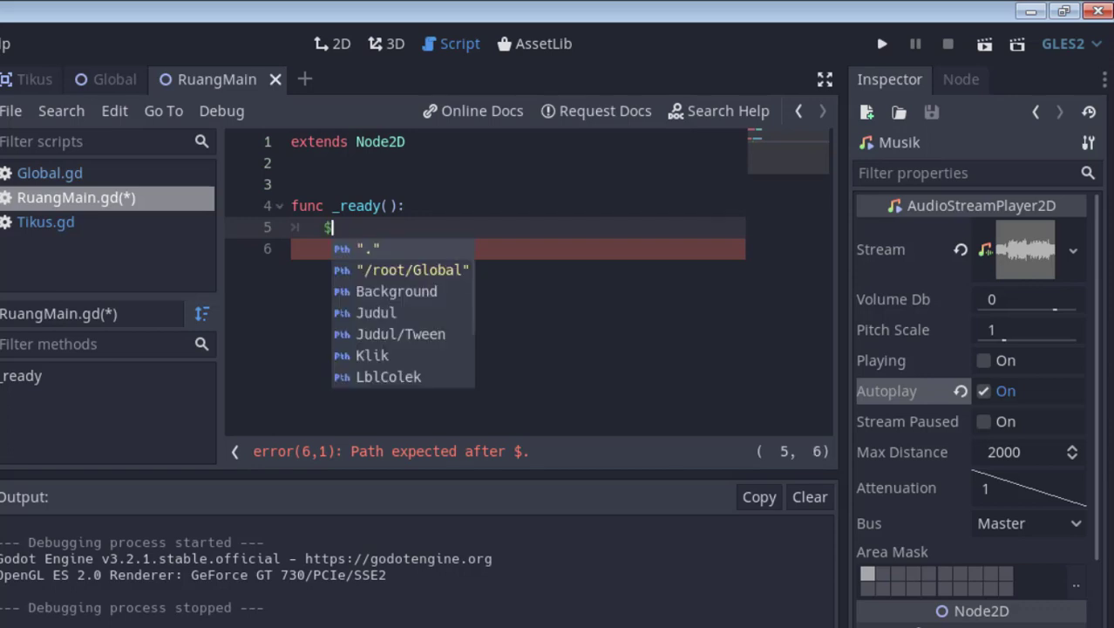
pyautogui.press('Down')
pyautogui.press('Down')
pyautogui.press('Down')
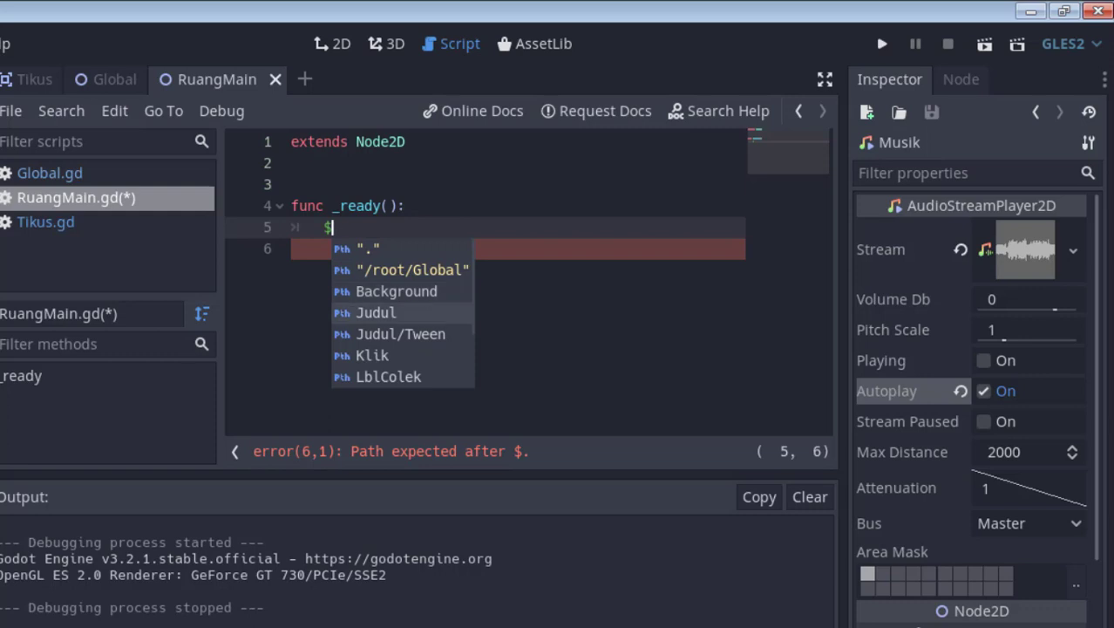
pyautogui.press('Return')
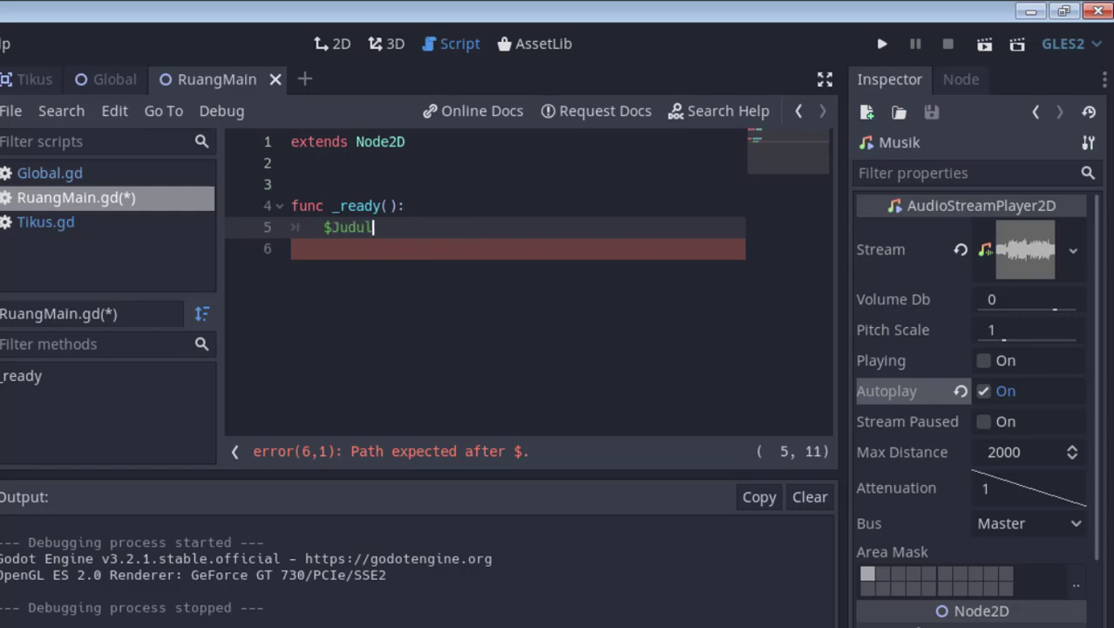
# Complete the line as $Judul.position = Vector2(512,300) and run the game.
pyautogui.write('.pos')
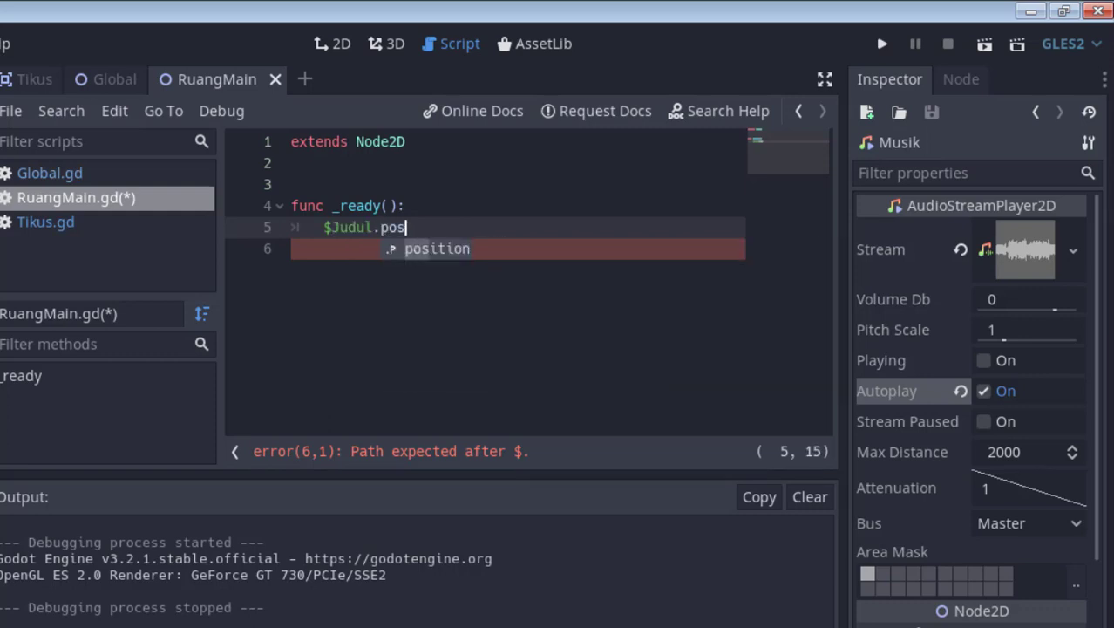
pyautogui.press('Return')
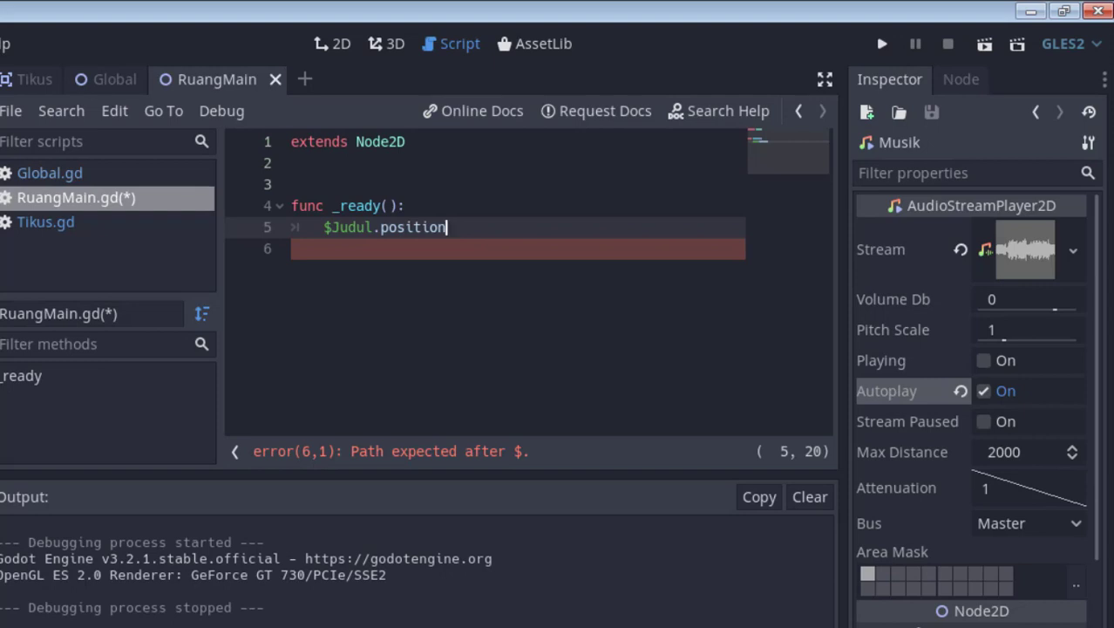
pyautogui.write('= ')
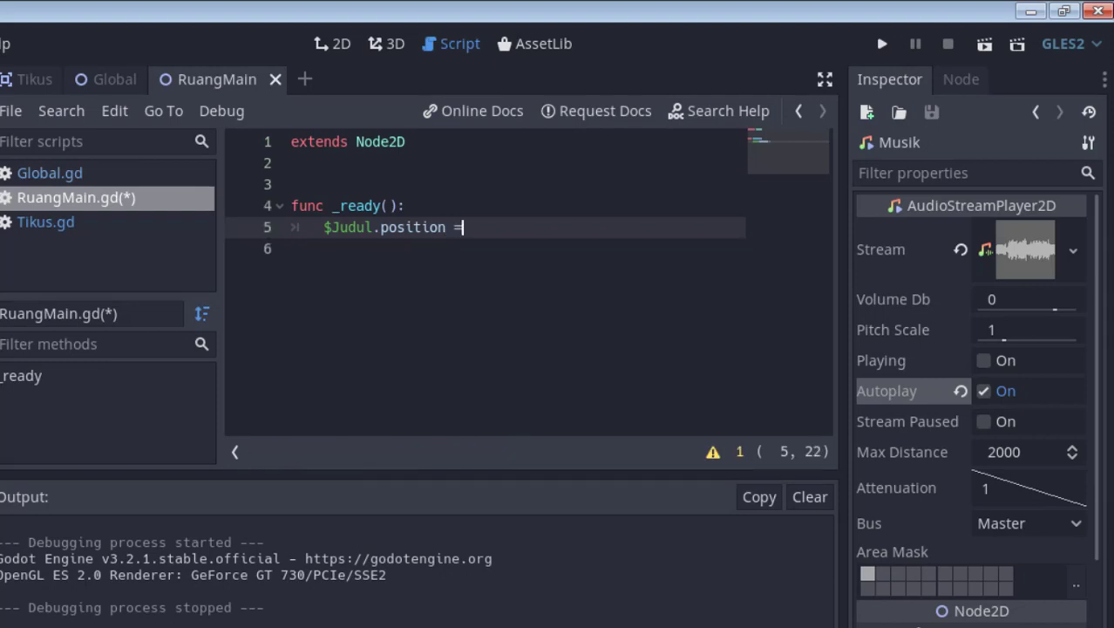
pyautogui.write('Vect')
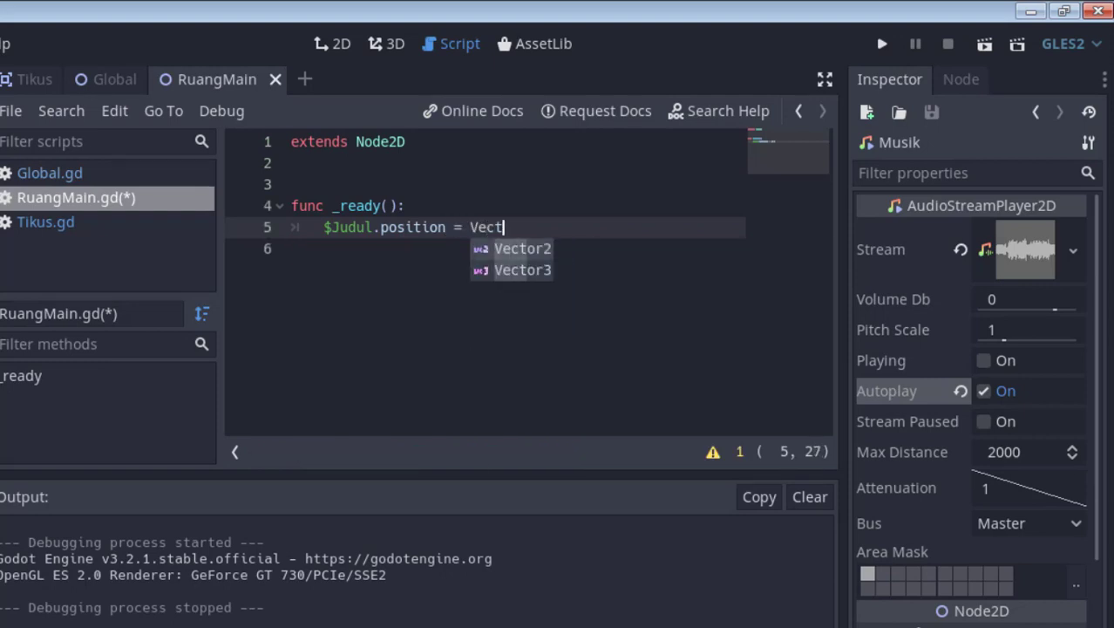
pyautogui.press('Return')
pyautogui.write('(')
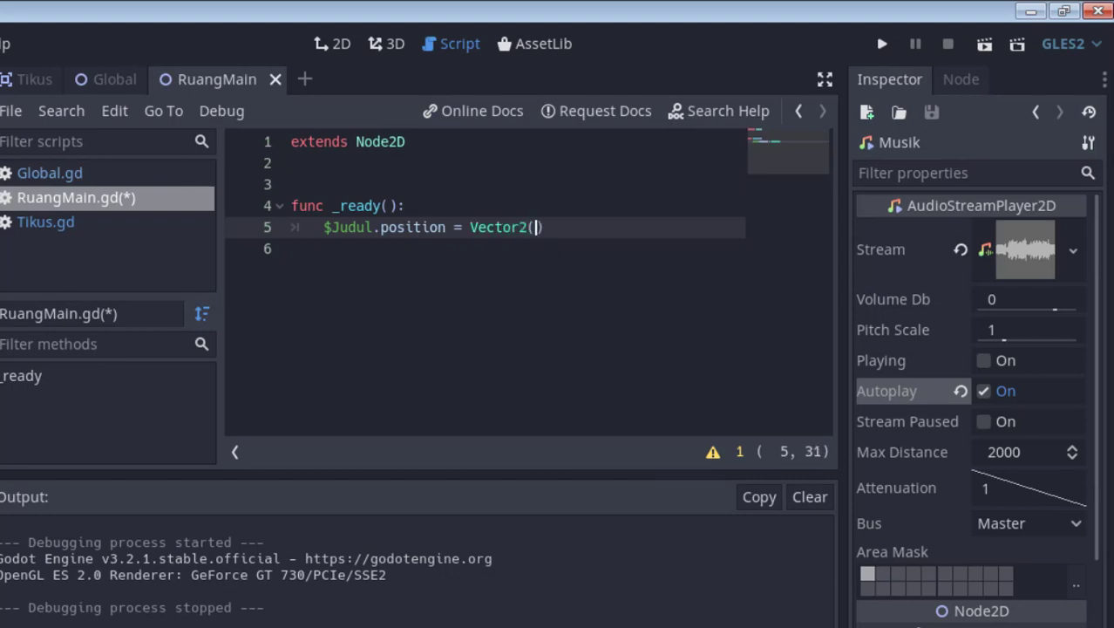
pyautogui.write('512')
pyautogui.write(',')
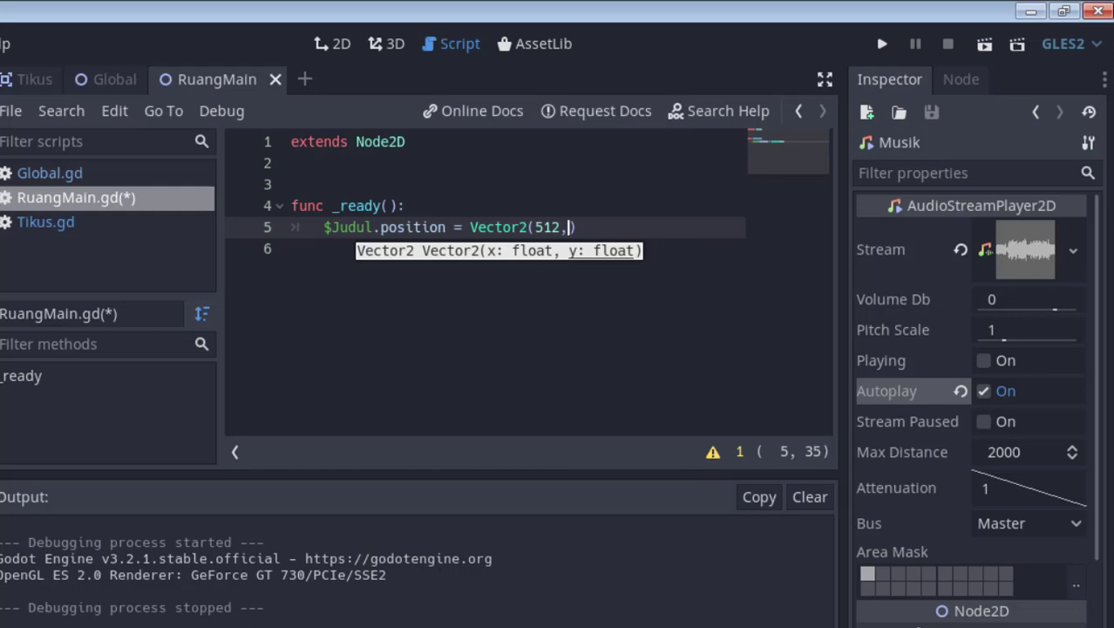
pyautogui.write('300')
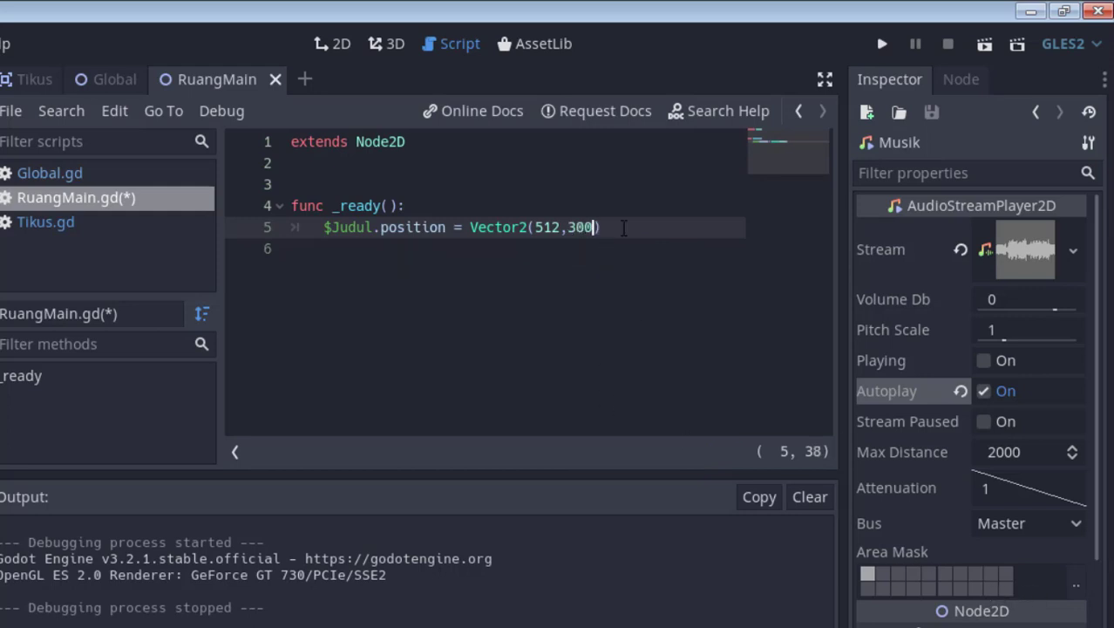
pyautogui.press('End')
pyautogui.press('Return')
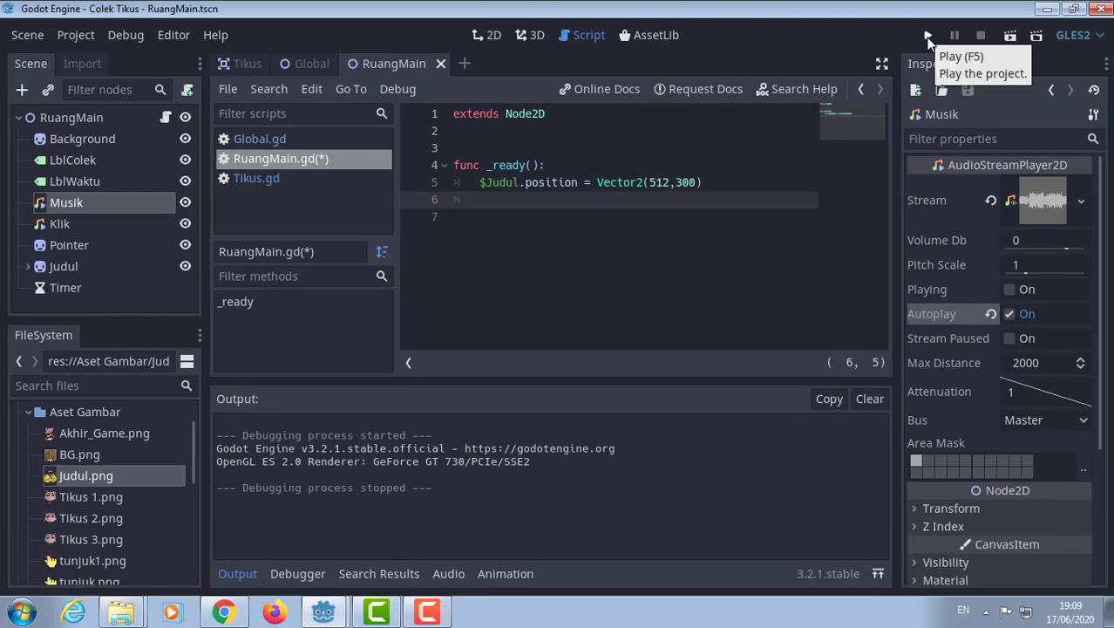
pyautogui.click(926, 37)
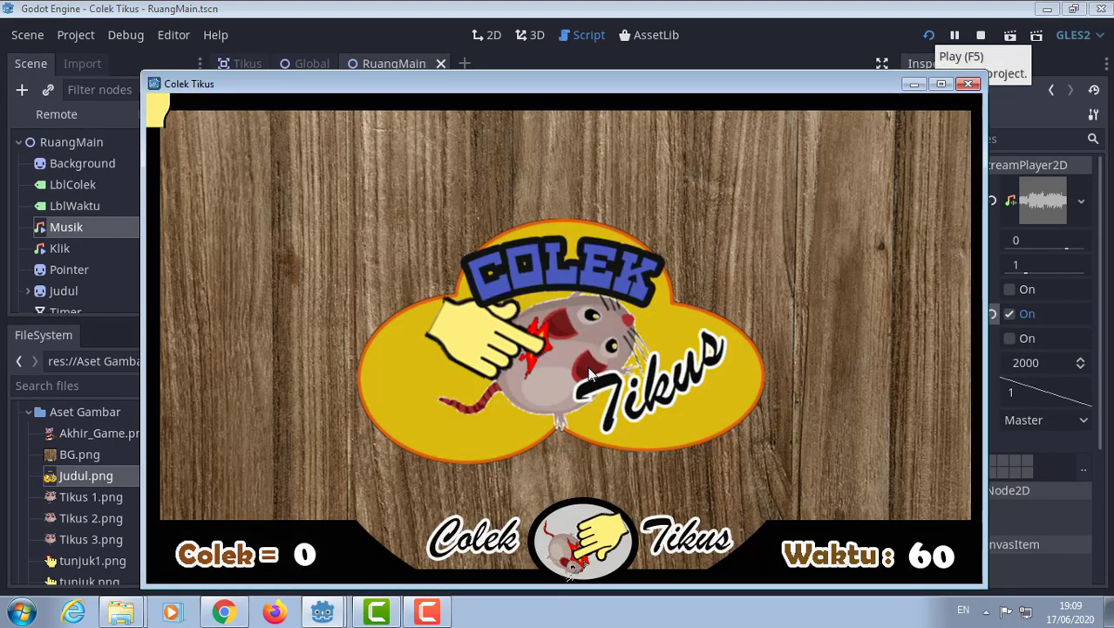
# Close the game, change Judul's y position from 300 to 260, and run again.
pyautogui.click(968, 84)
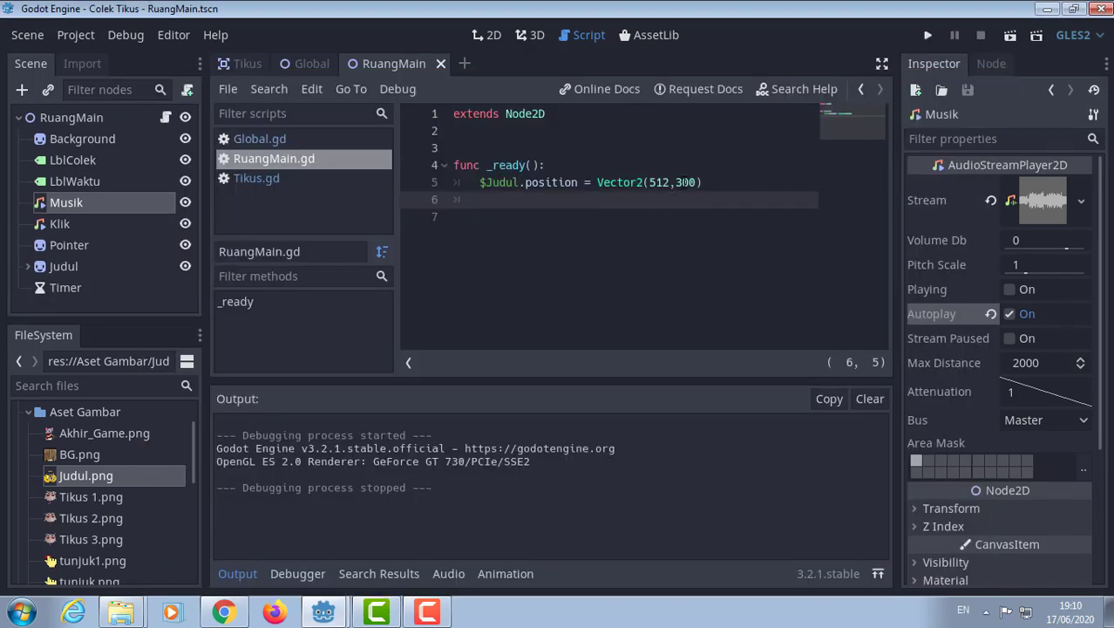
pyautogui.moveTo(675, 182); pyautogui.dragTo(699, 182)
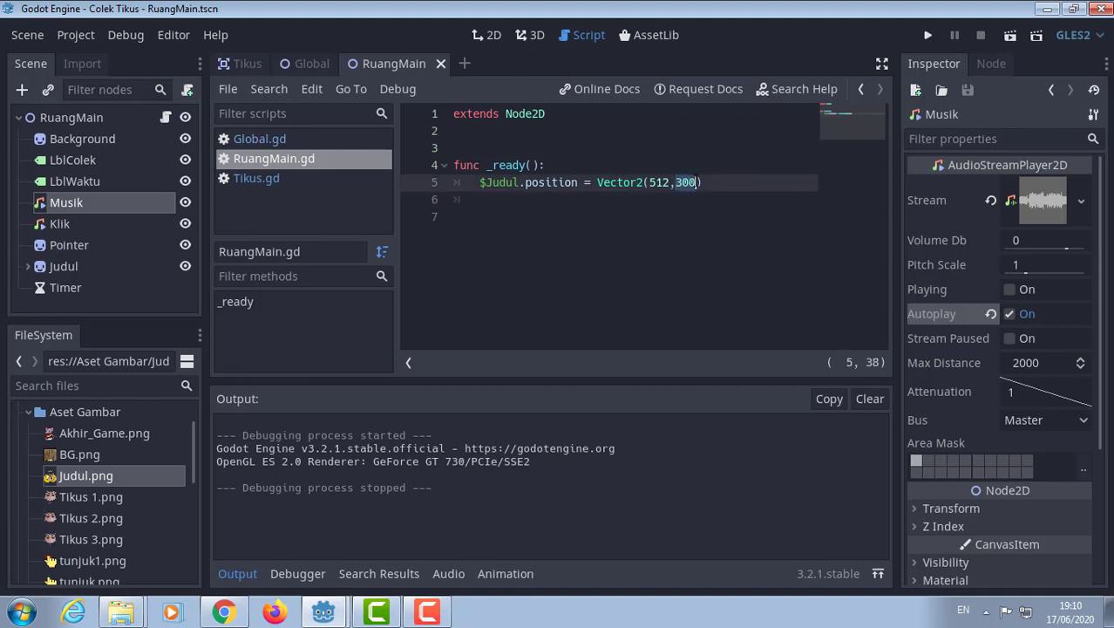
pyautogui.press('BackSpace')
pyautogui.write('2')
pyautogui.write('60')
pyautogui.click(928, 35)
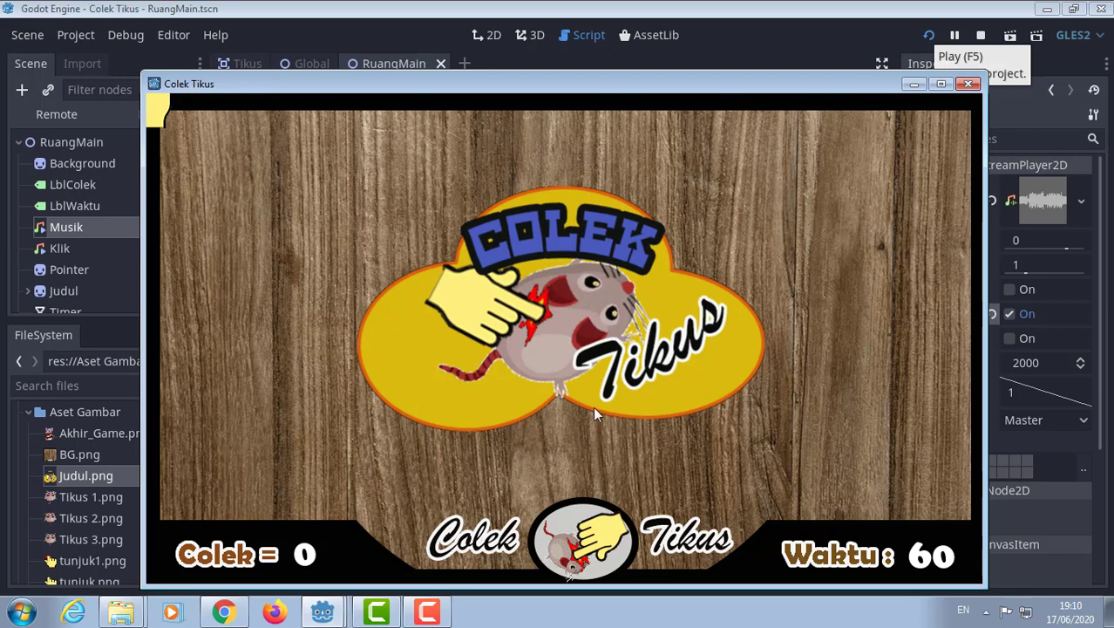
# Adjust the y position to 220, re-run the game, then stop it.
pyautogui.click(968, 84)
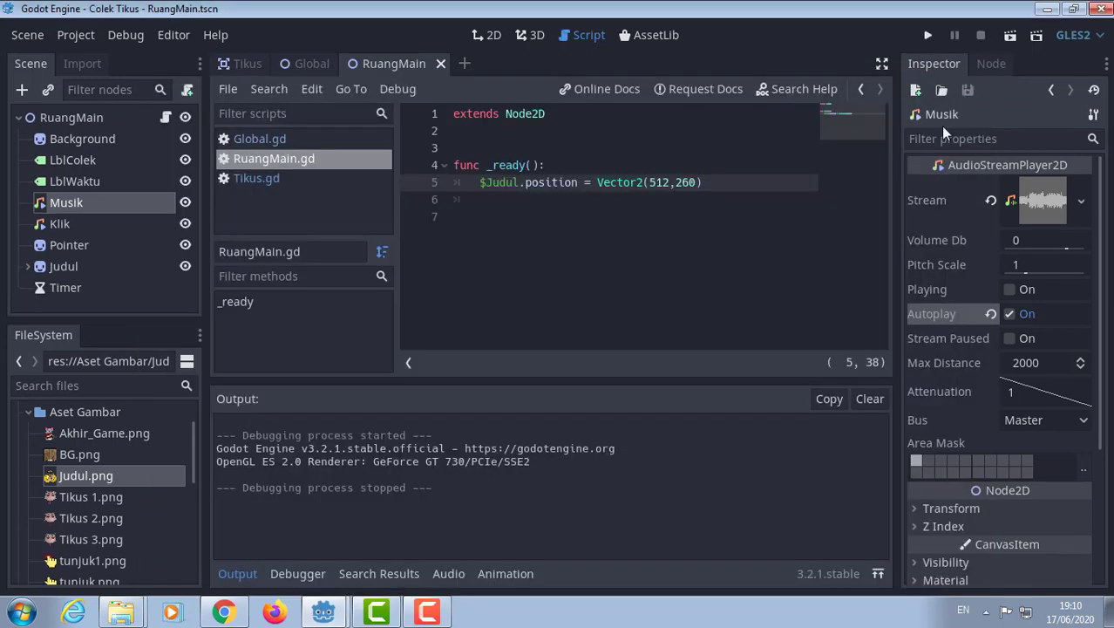
pyautogui.click(680, 183)
pyautogui.press('Delete')
pyautogui.write('2')
pyautogui.click(927, 35)
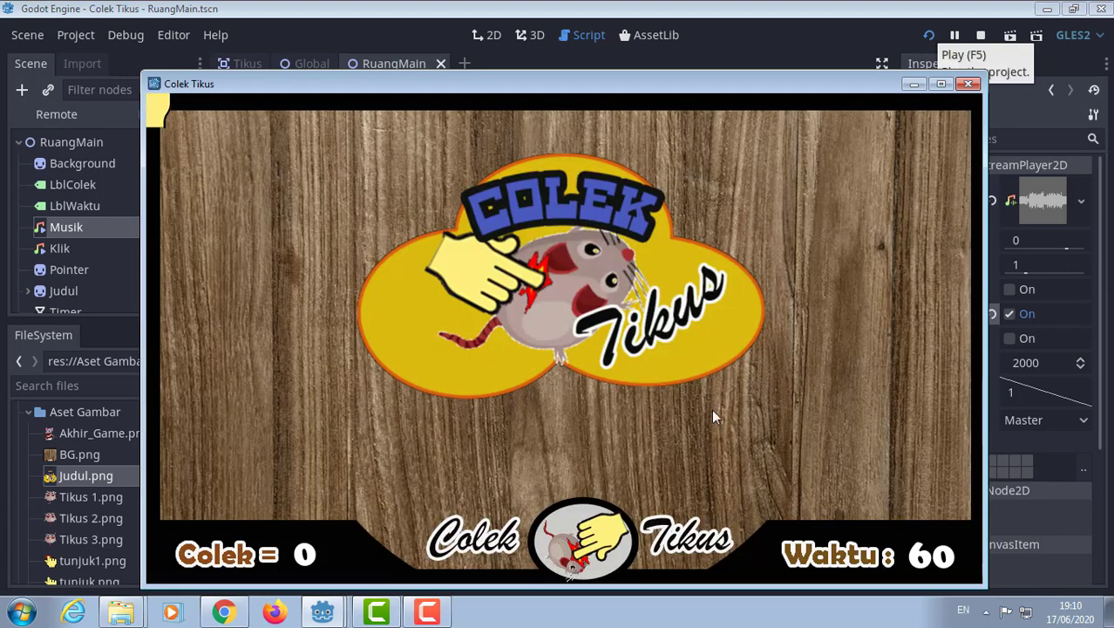
pyautogui.click(969, 84)
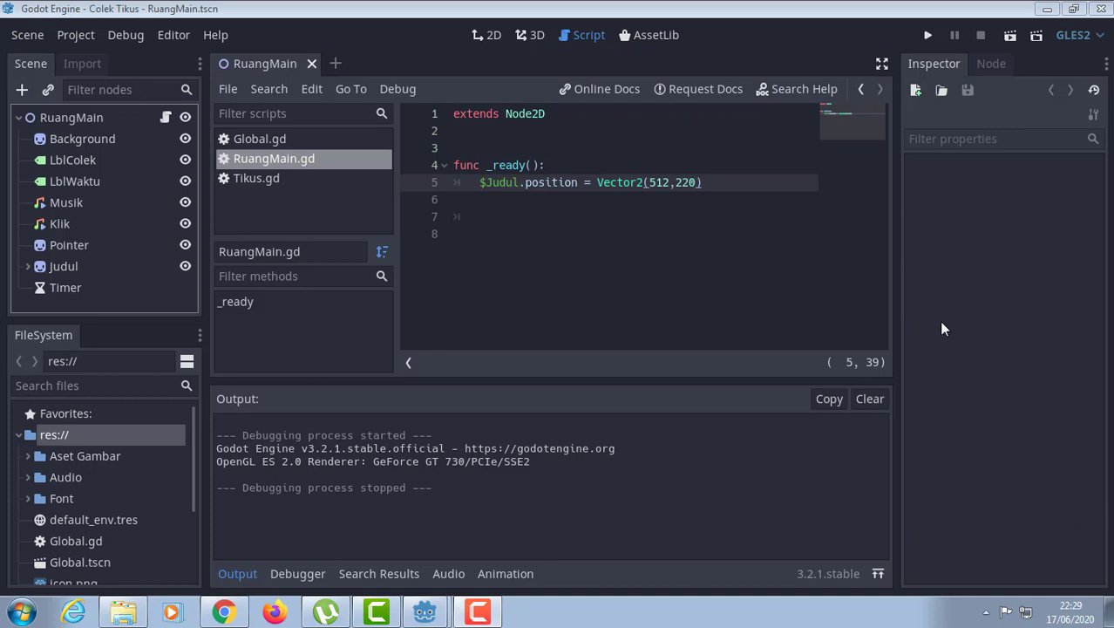
# Expand Judul to reveal its Tween child, then add an empty line below the $Judul.position statement.
pyautogui.click(67, 265)
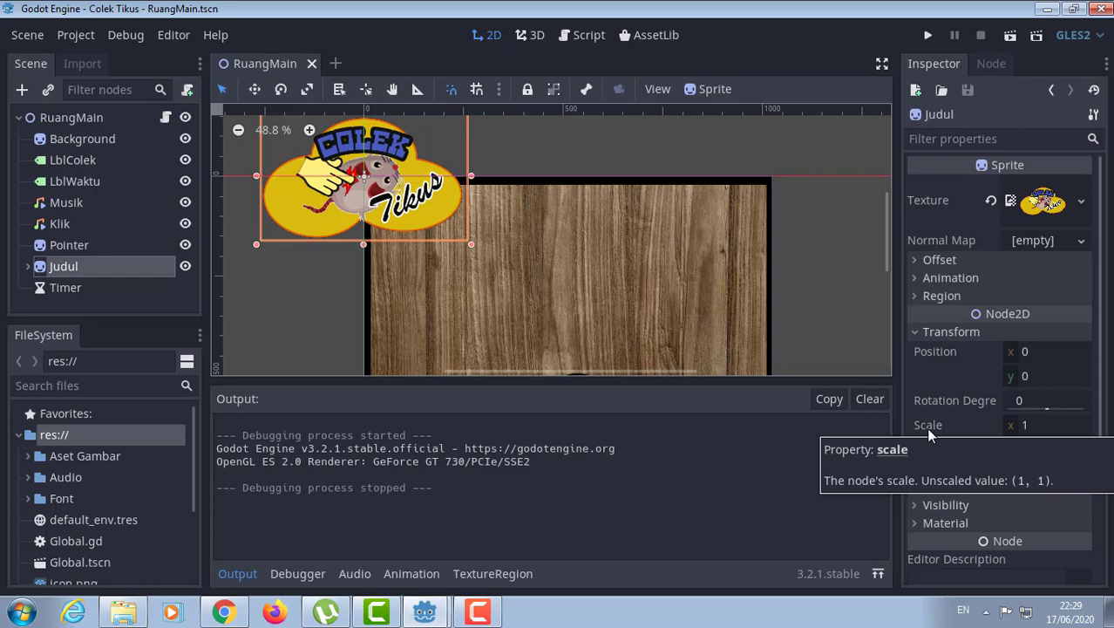
pyautogui.click(29, 267)
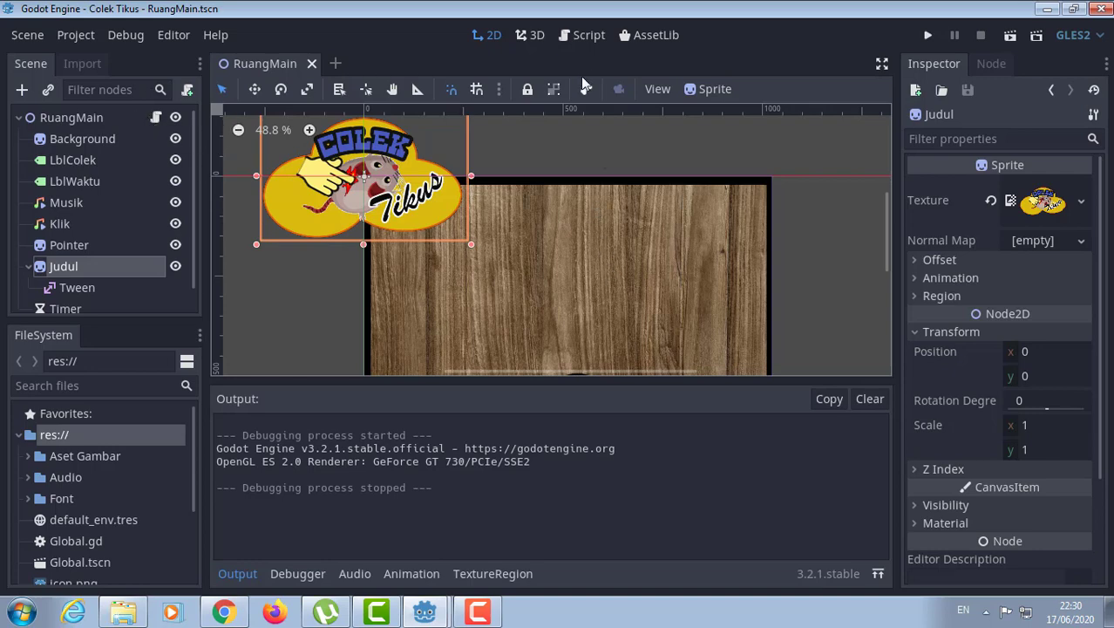
pyautogui.click(591, 37)
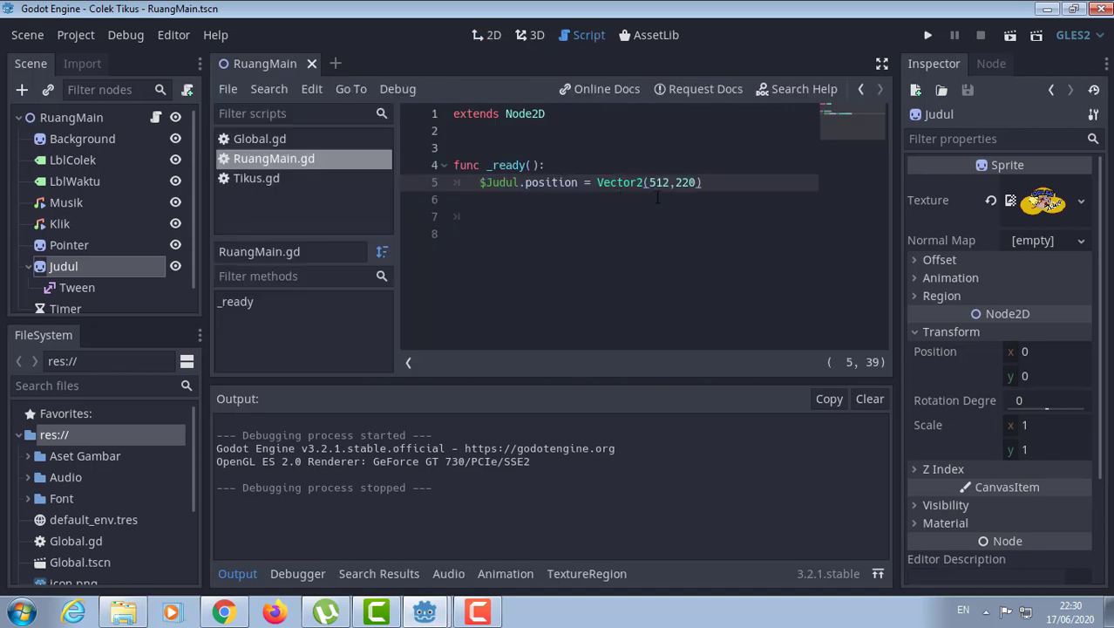
pyautogui.press('Return')
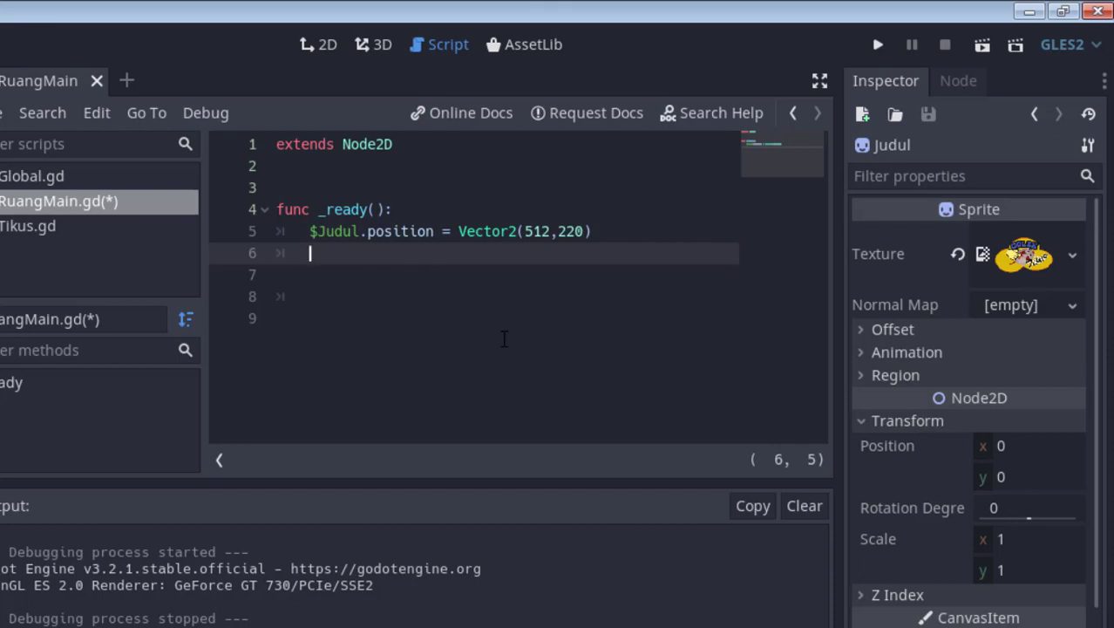
# Start line 6 with $Judul/Tween.interpolate_property( using autocomplete.
pyautogui.write('$')
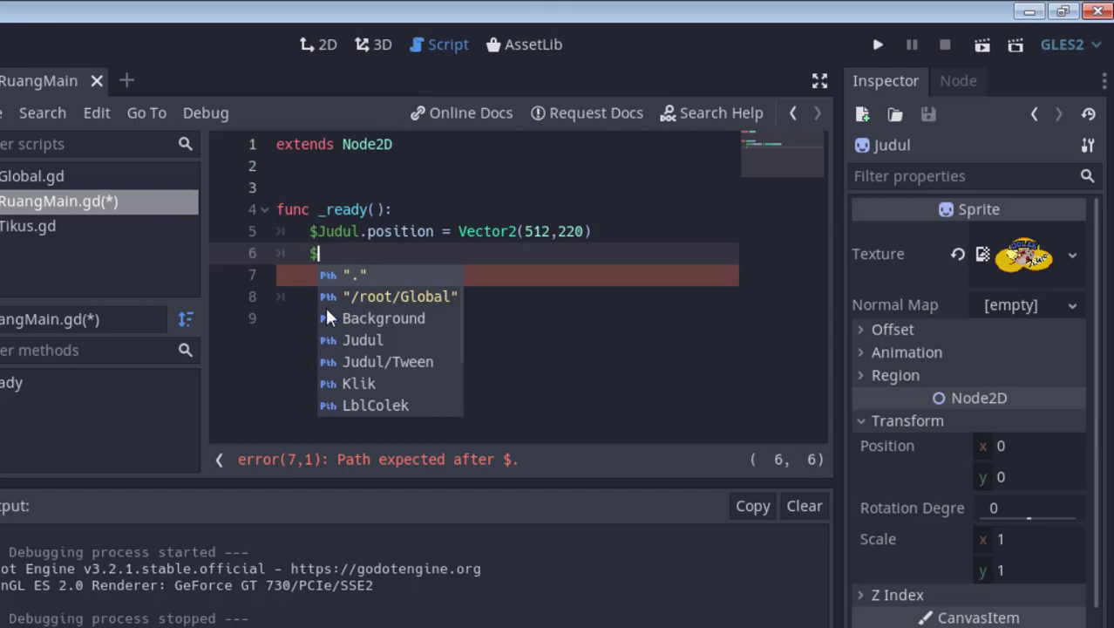
pyautogui.moveTo(983, 510)
pyautogui.press('Down')
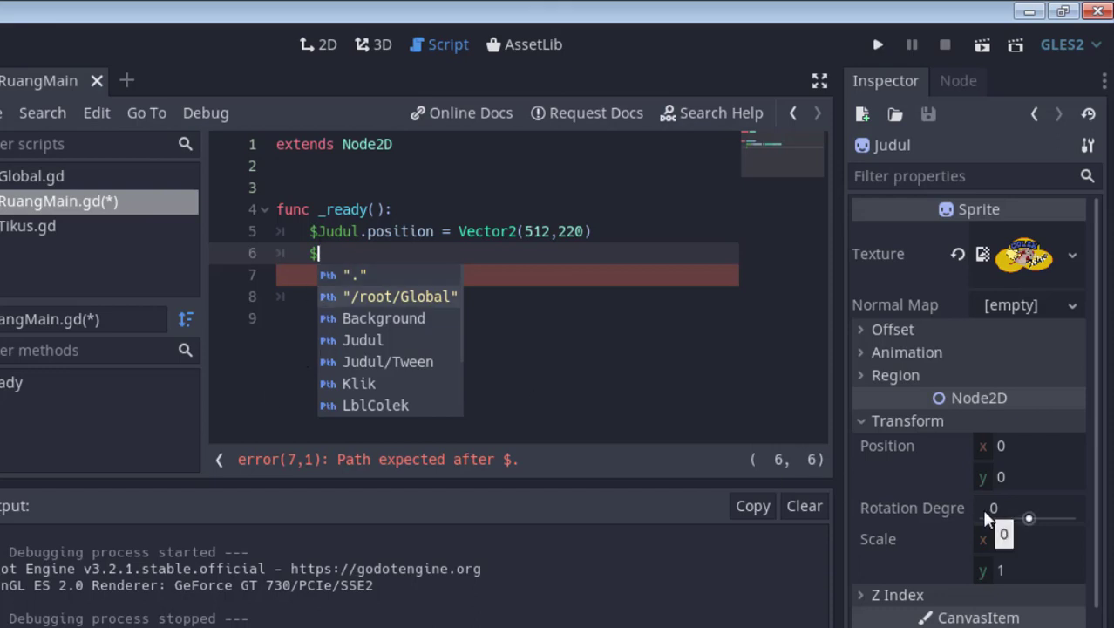
pyautogui.press('Down')
pyautogui.press('Down')
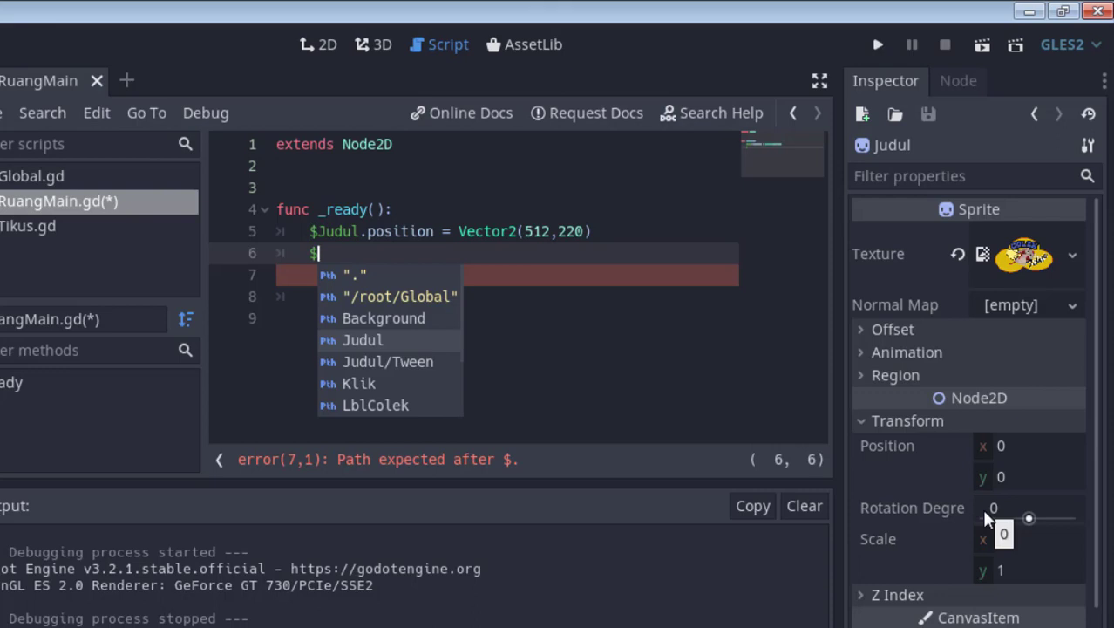
pyautogui.press('Down')
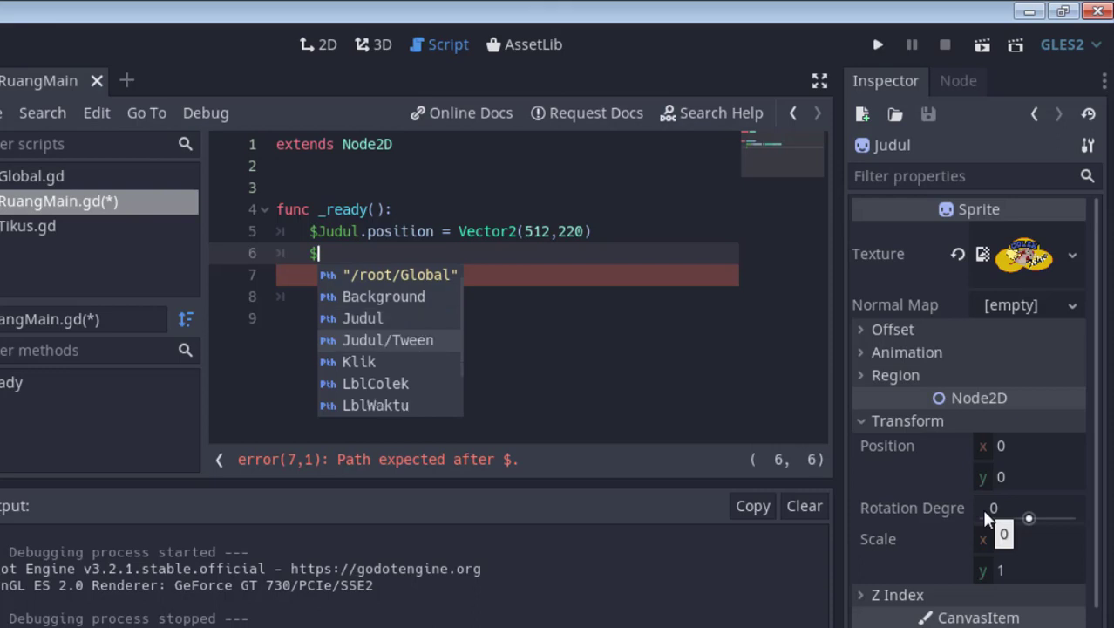
pyautogui.press('Return')
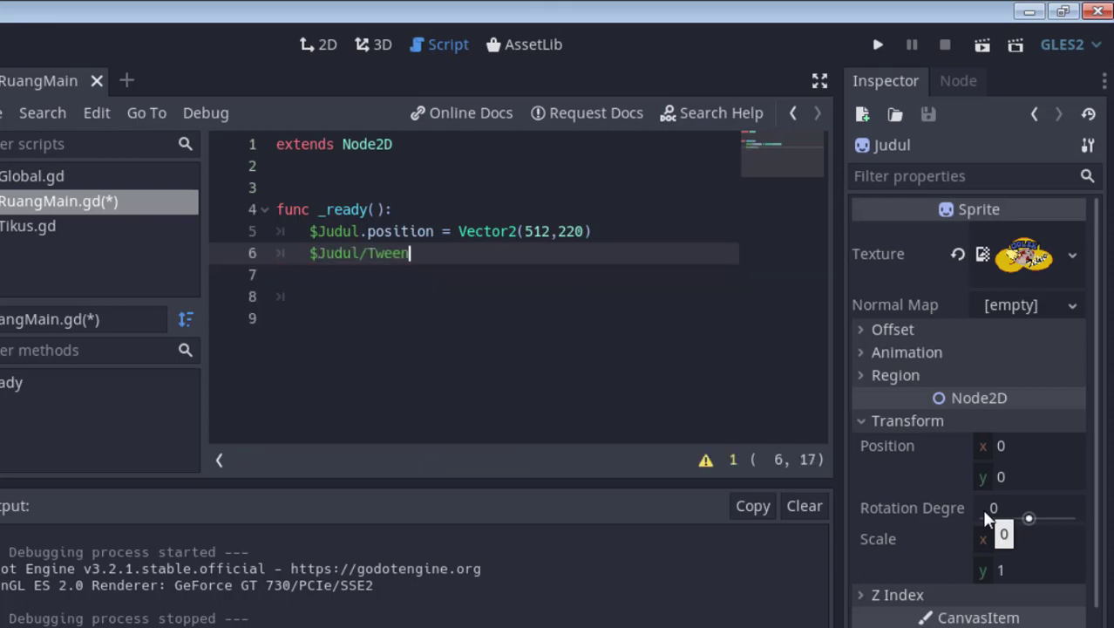
pyautogui.write('.')
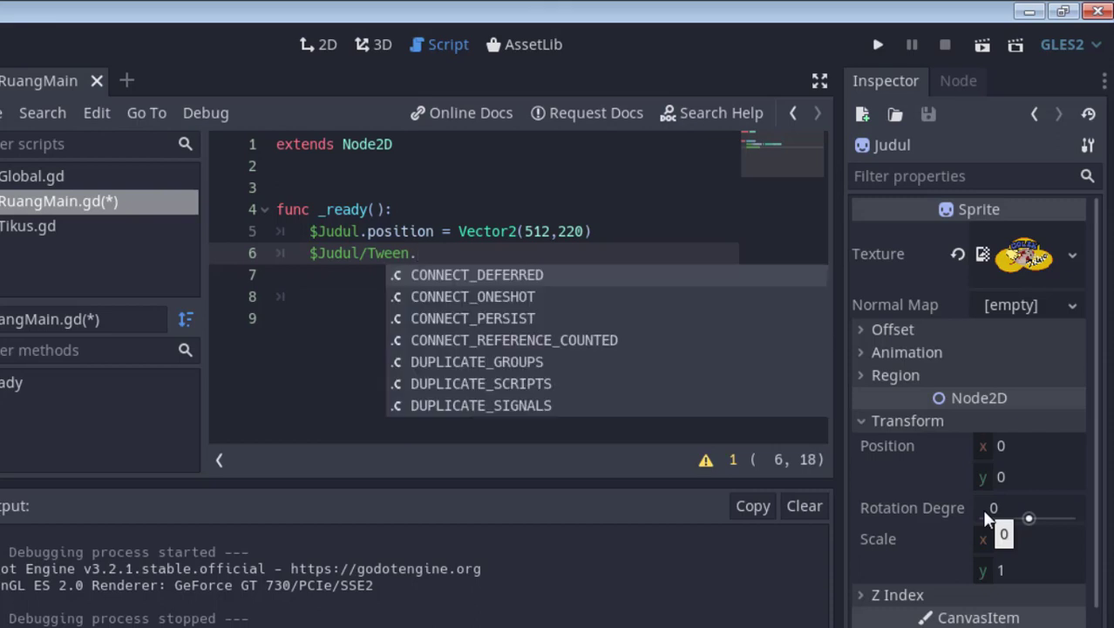
pyautogui.write('int')
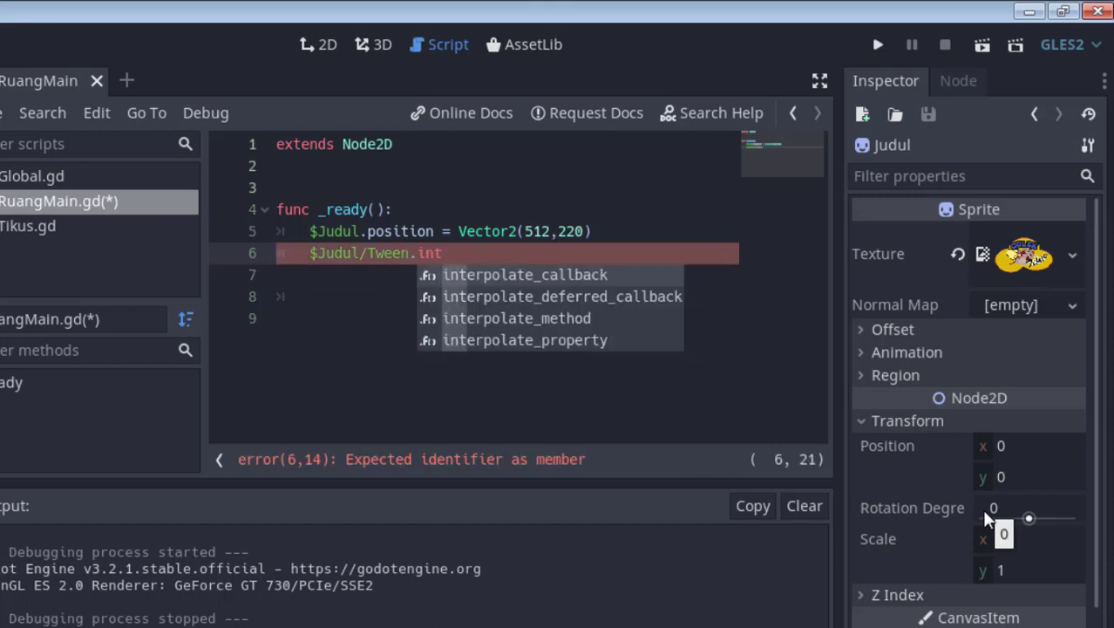
pyautogui.press('Down')
pyautogui.press('Down')
pyautogui.press('Down')
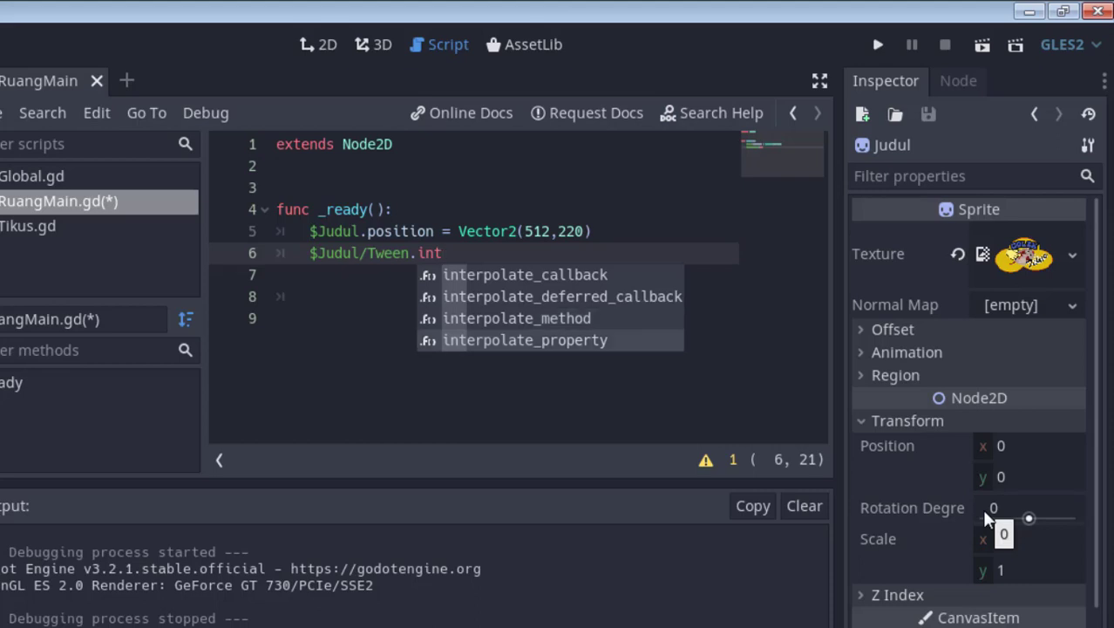
pyautogui.press('Return')
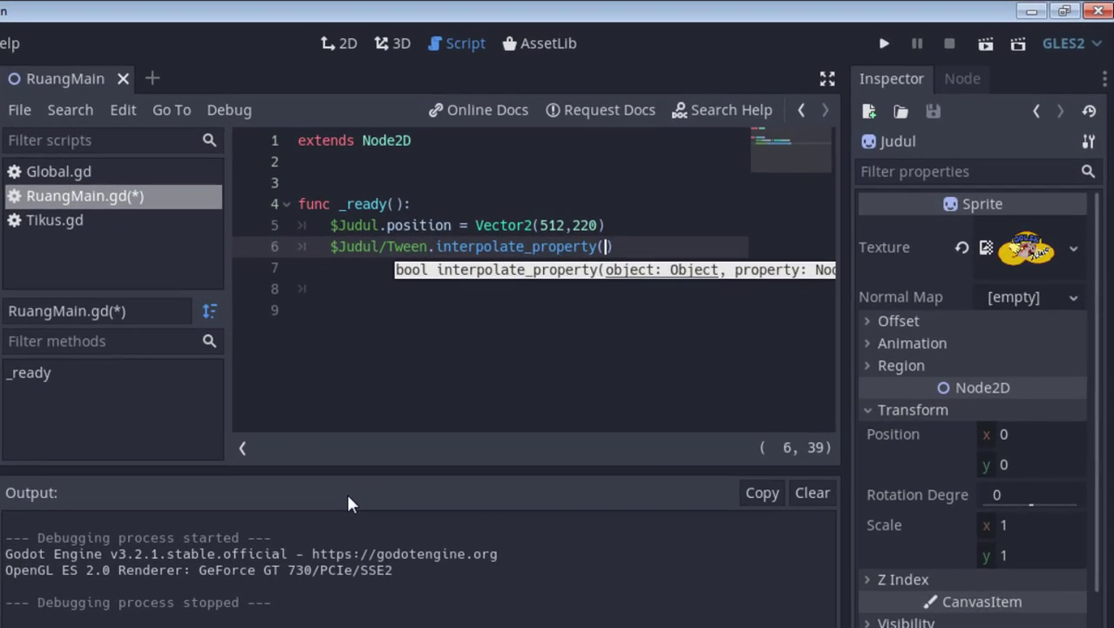
# Pass $Judul as the target object and "scale" as the animated property.
pyautogui.write('$')
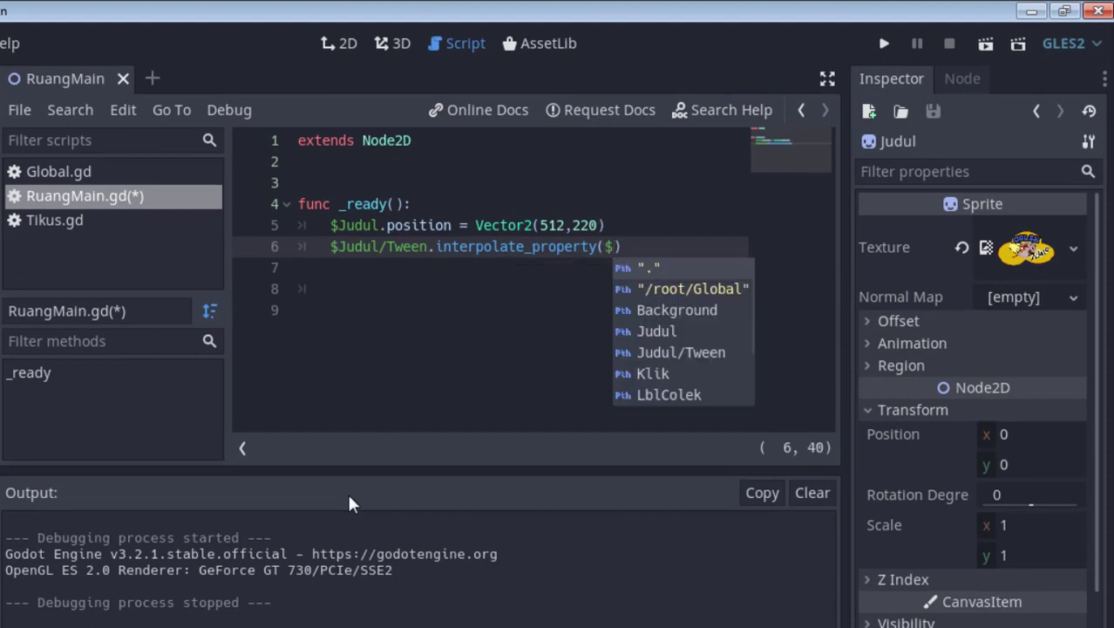
pyautogui.press('Down')
pyautogui.press('Down')
pyautogui.press('Down')
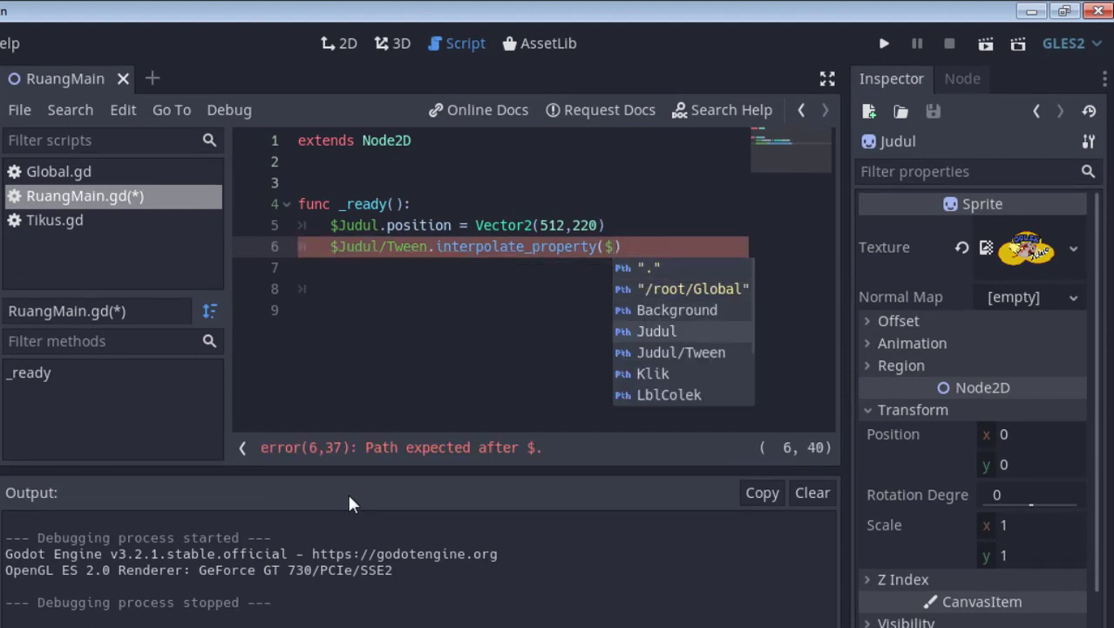
pyautogui.press('Return')
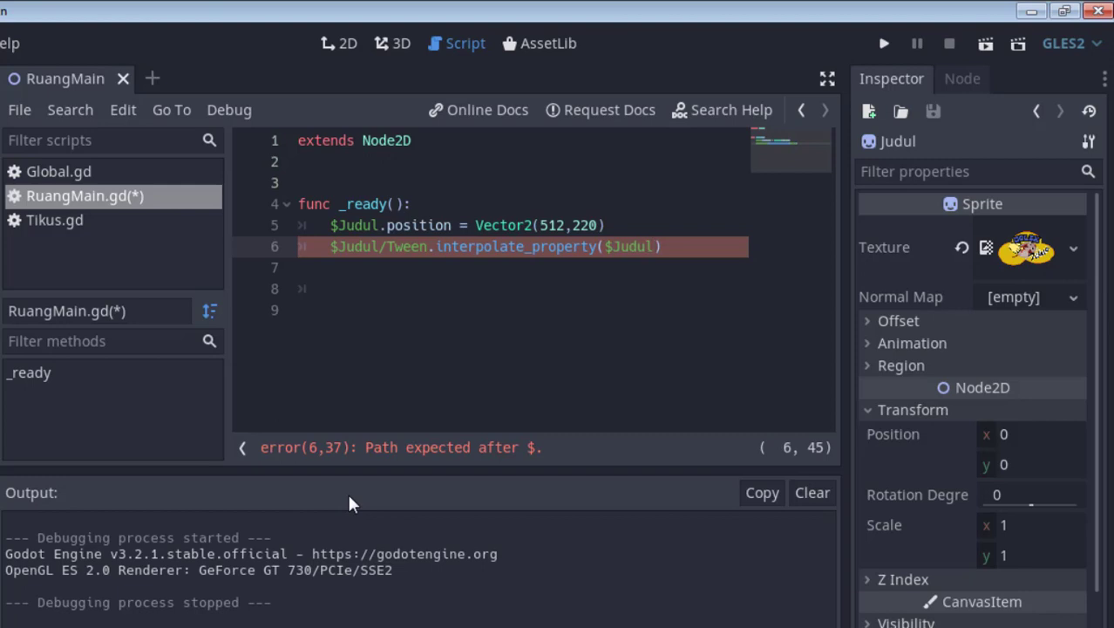
pyautogui.write(',')
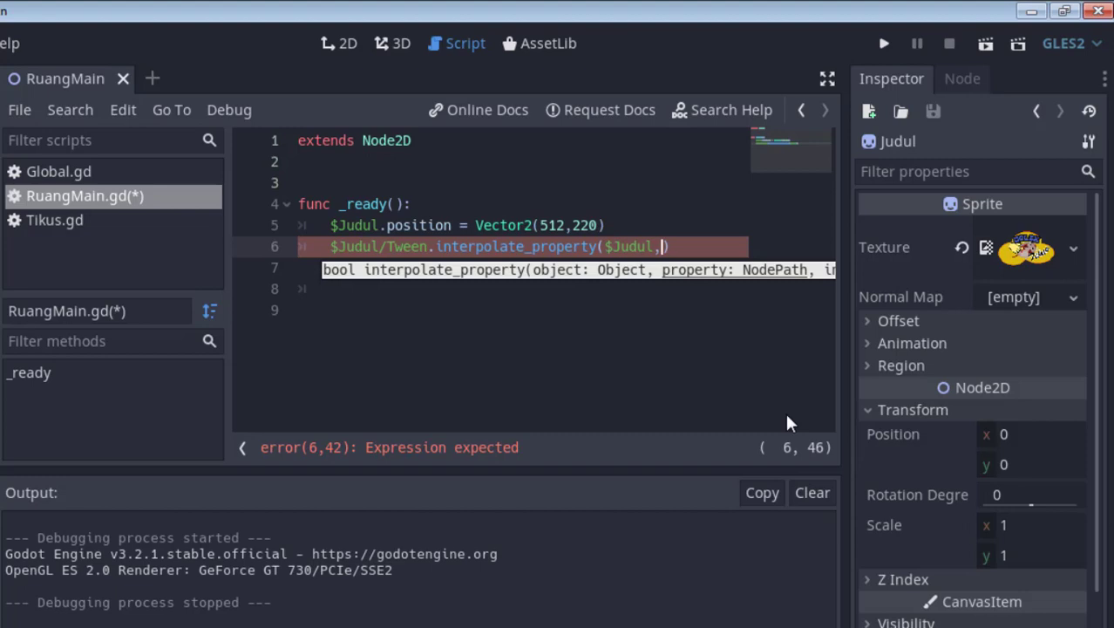
pyautogui.write('"s')
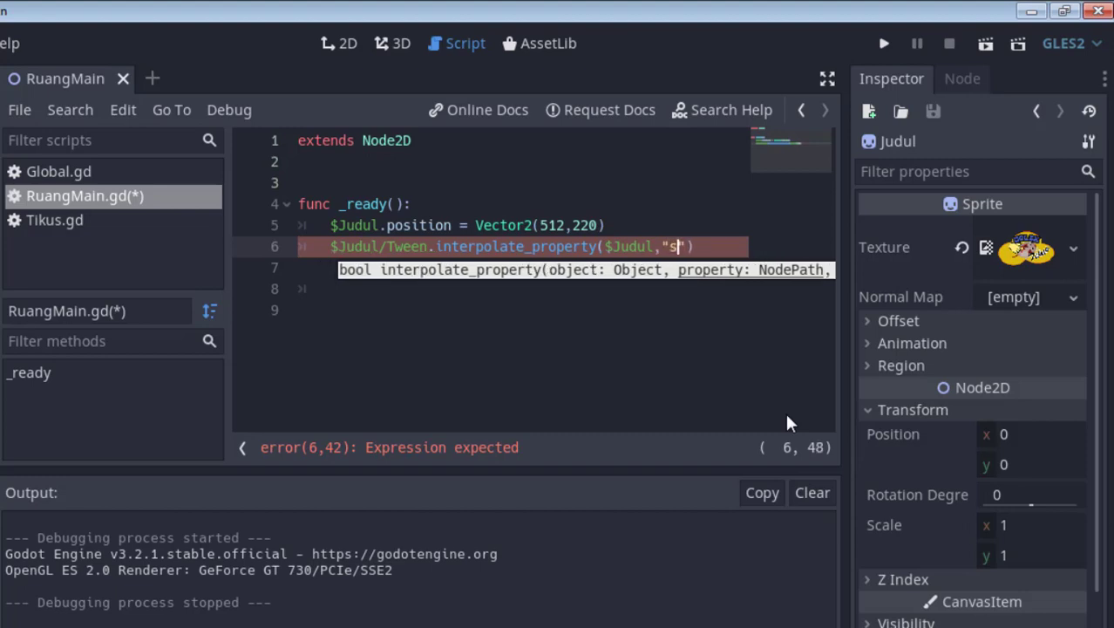
pyautogui.write('cal')
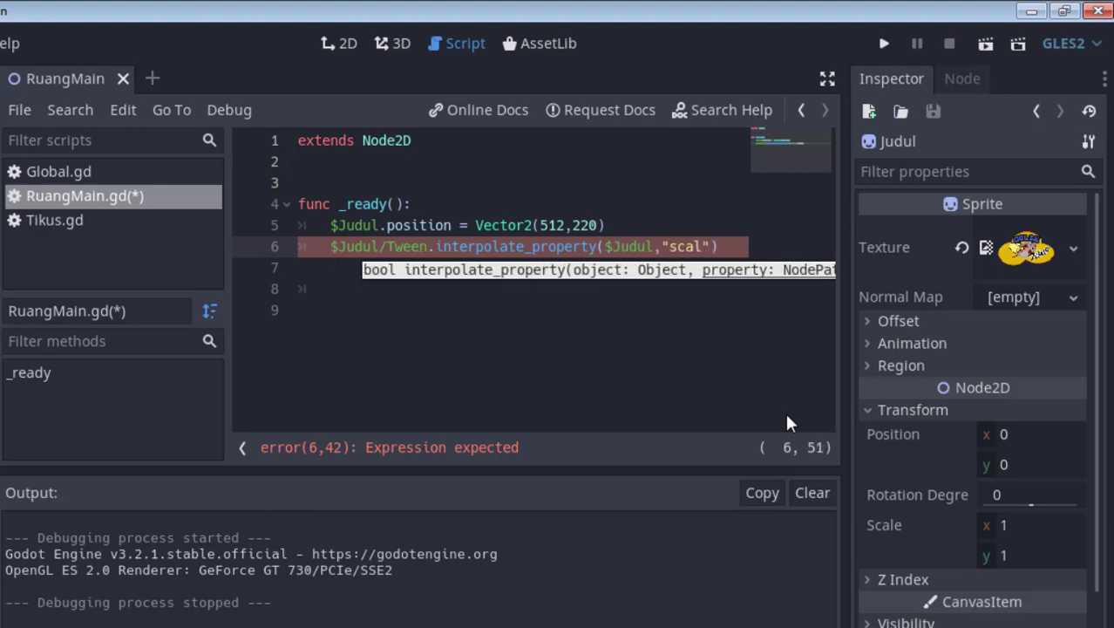
pyautogui.write('e')
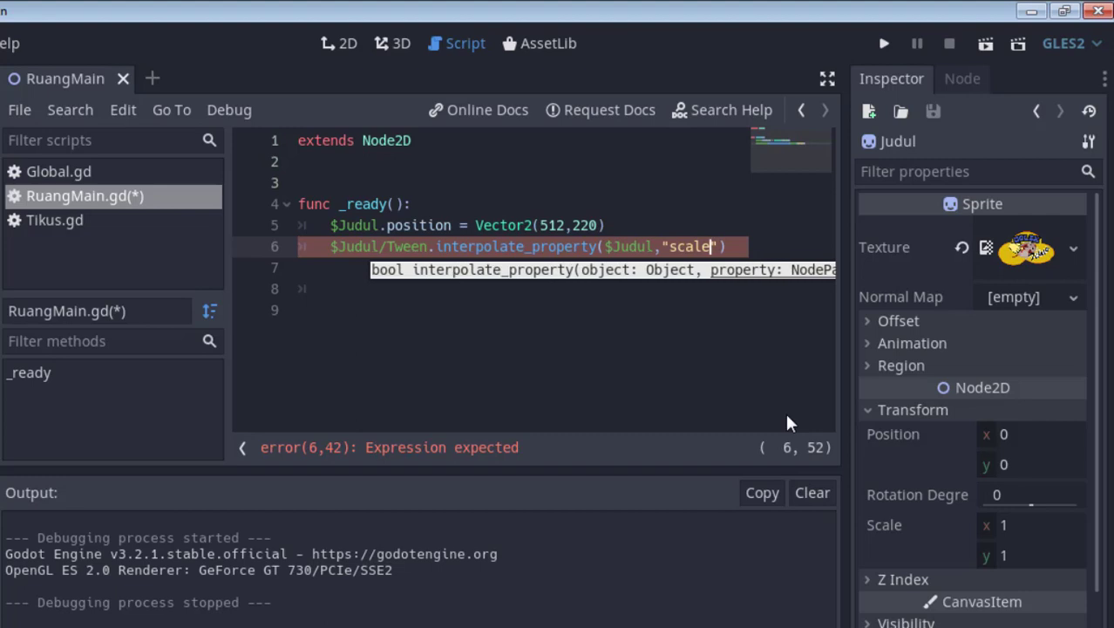
pyautogui.write('",')
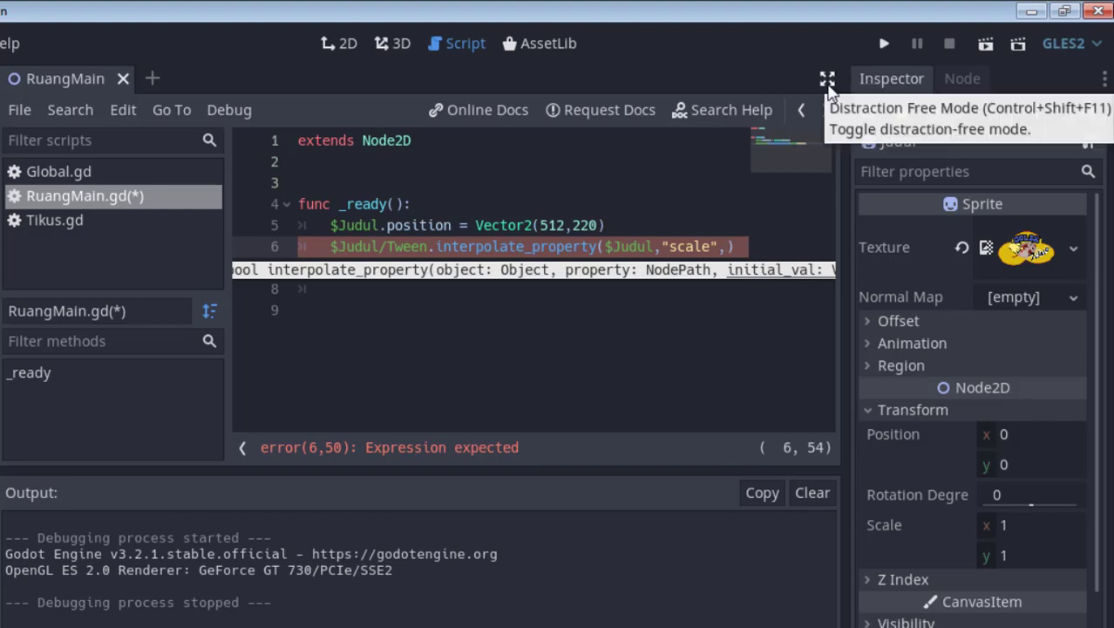
# Add Vector2(0,0) as the start scale and Vector2(1,1) as the final scale.
pyautogui.click(827, 80)
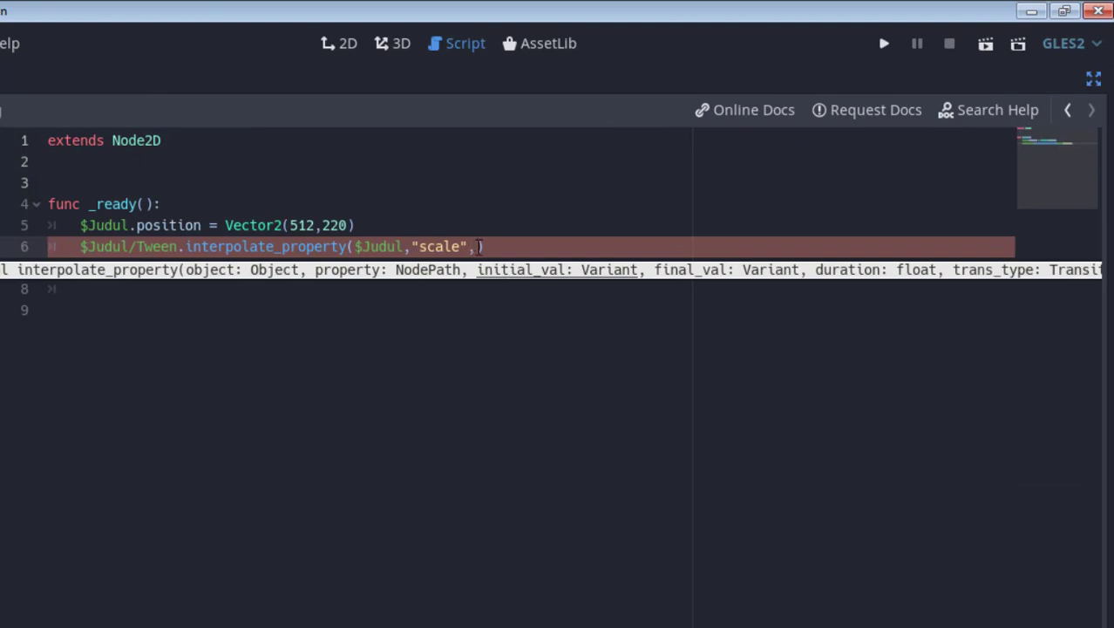
pyautogui.click(478, 246)
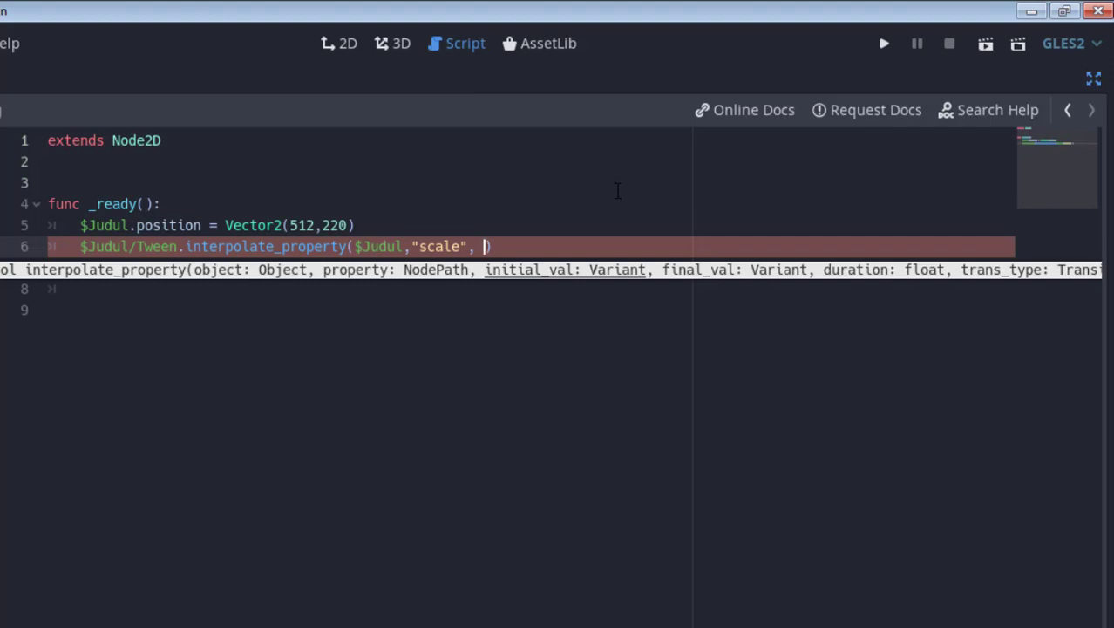
pyautogui.write('ve')
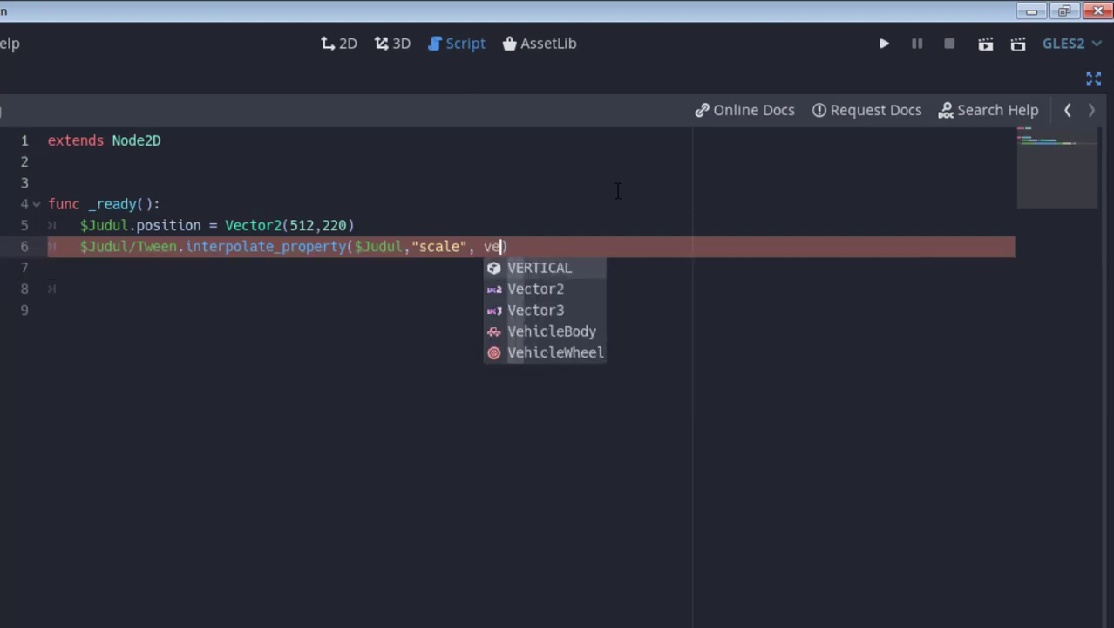
pyautogui.write('ct')
pyautogui.press('Return')
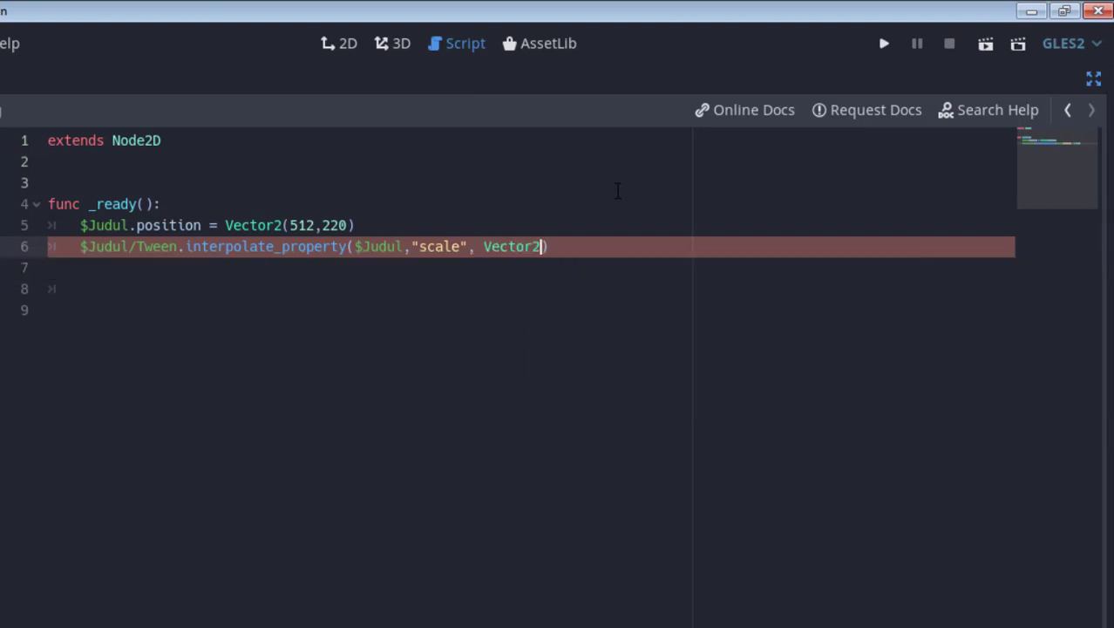
pyautogui.write('(')
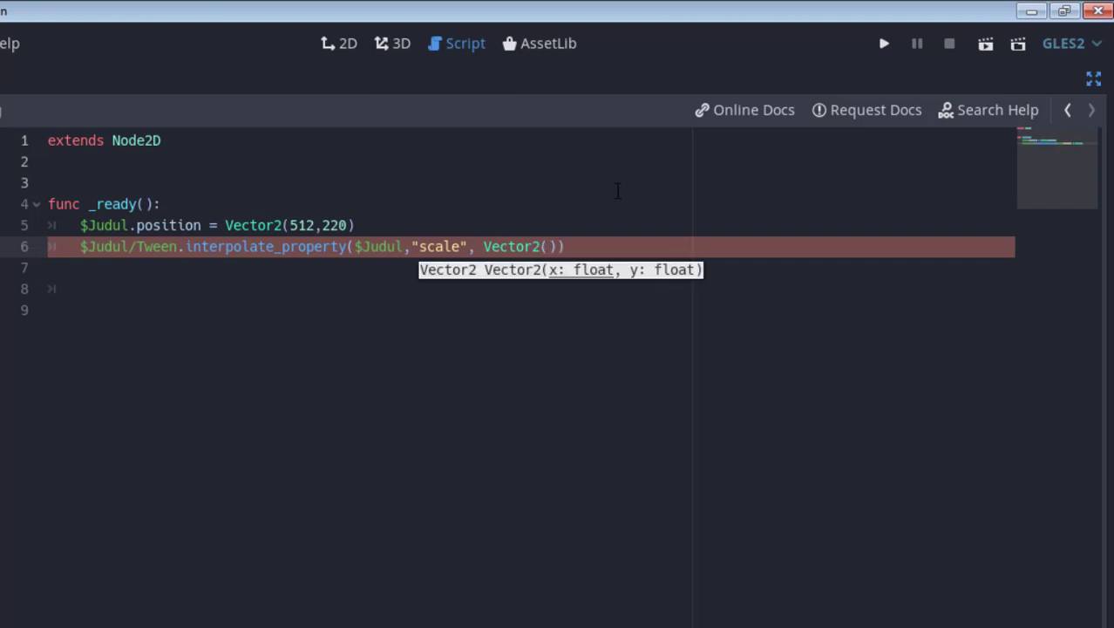
pyautogui.write('0')
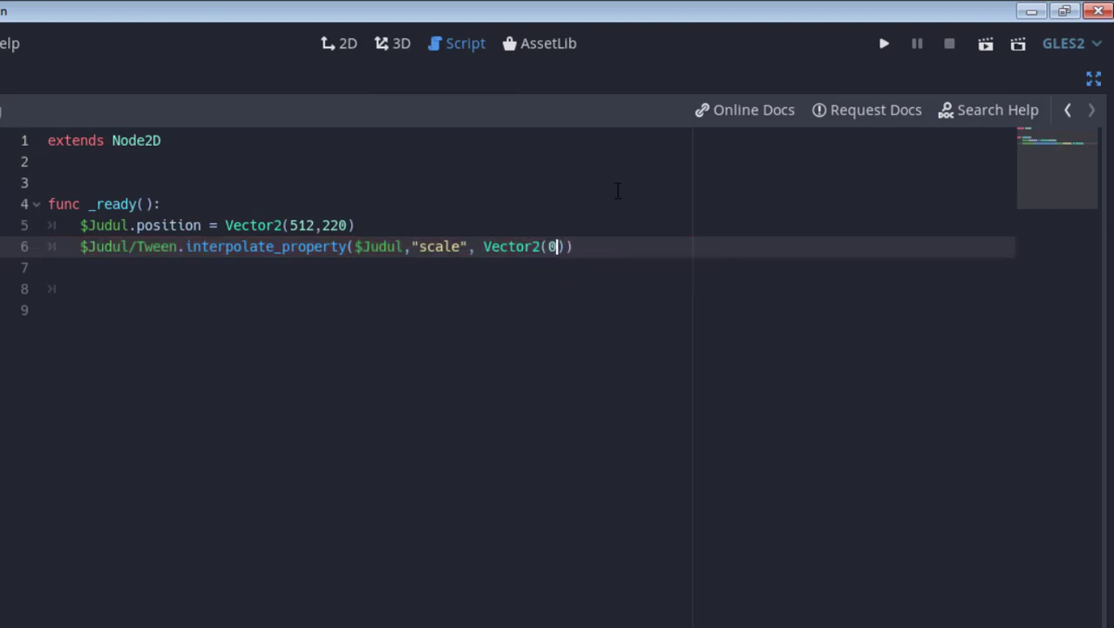
pyautogui.write(',0')
pyautogui.write(')')
pyautogui.write(',')
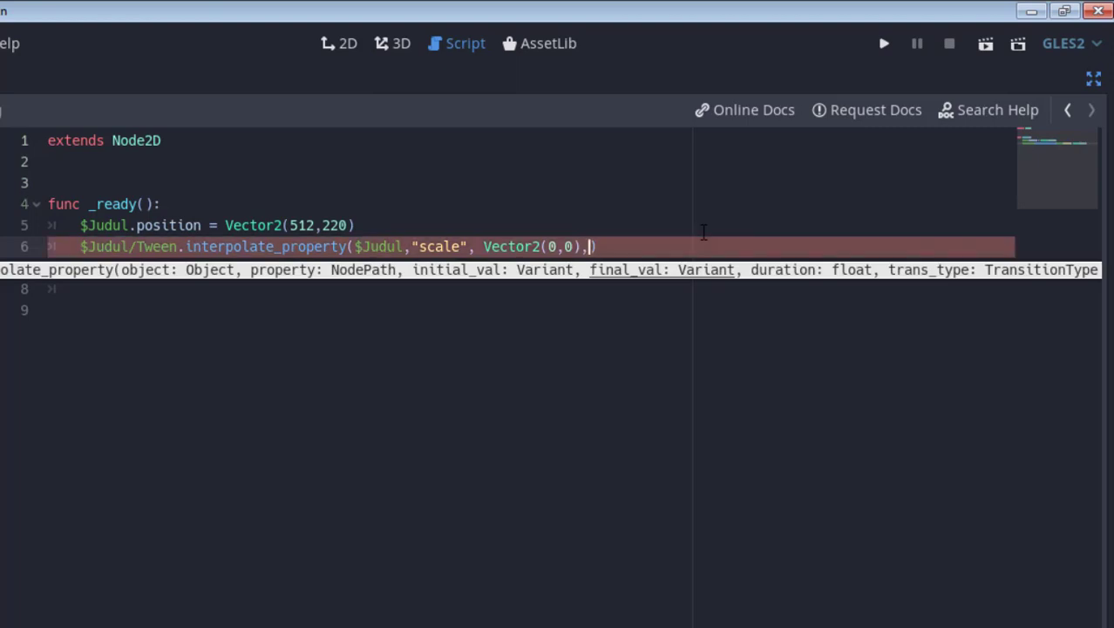
pyautogui.write('vec')
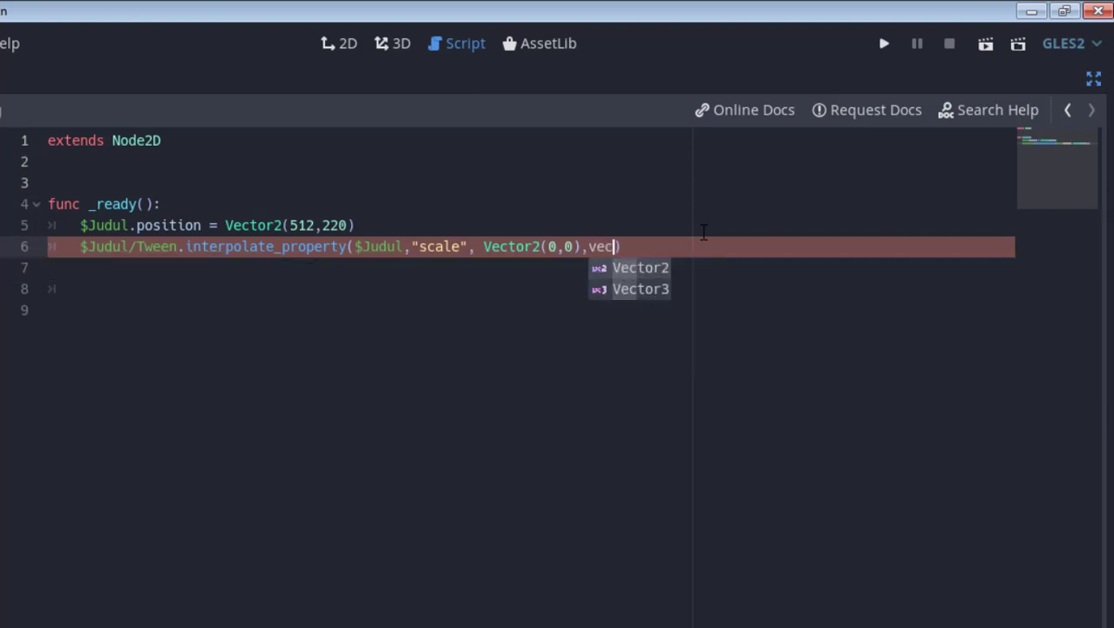
pyautogui.write('t')
pyautogui.press('Return')
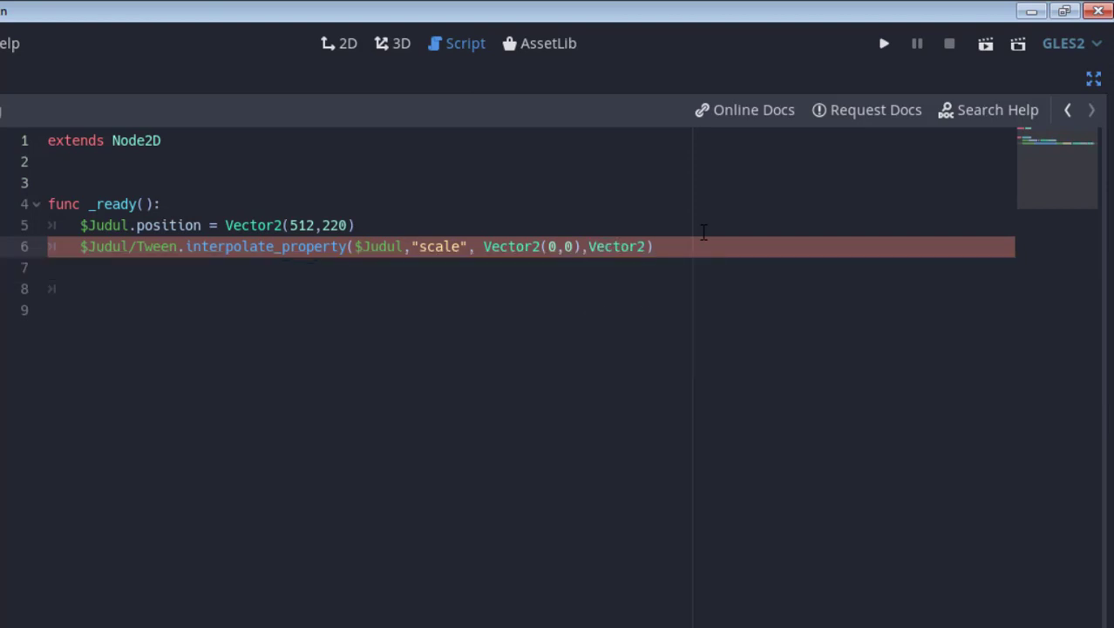
pyautogui.write('(')
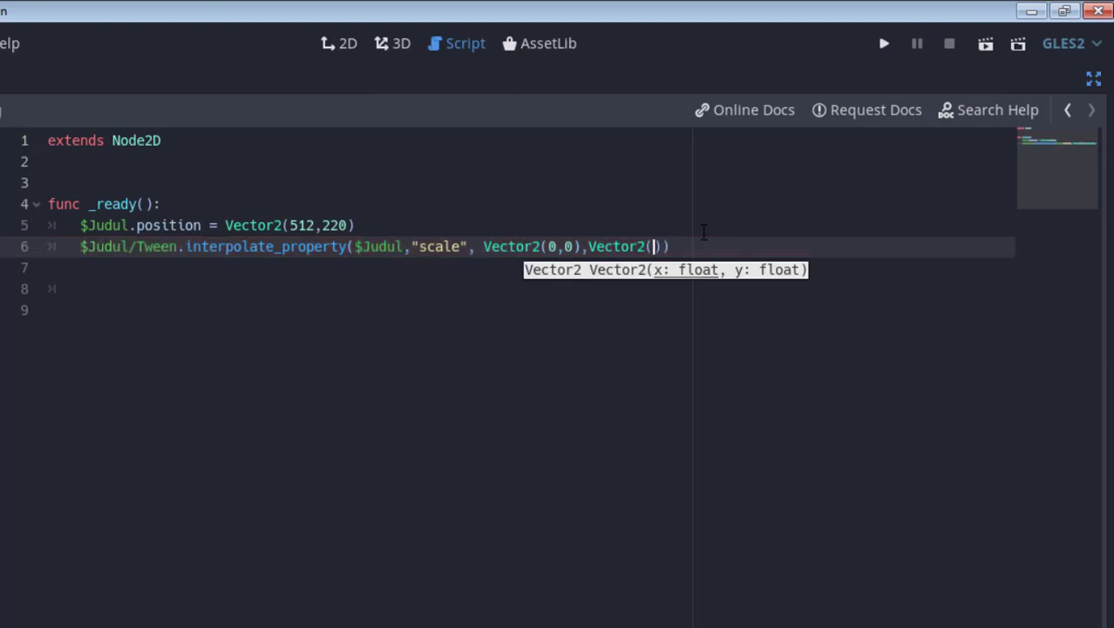
pyautogui.write('1')
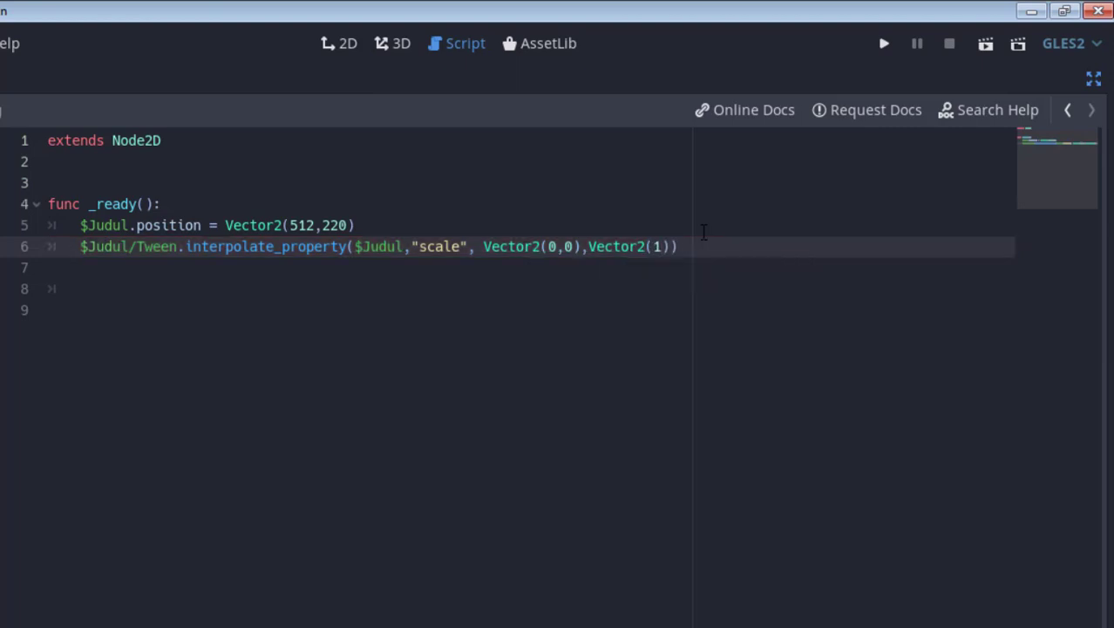
pyautogui.write(',1')
pyautogui.press('Right')
pyautogui.write(',')
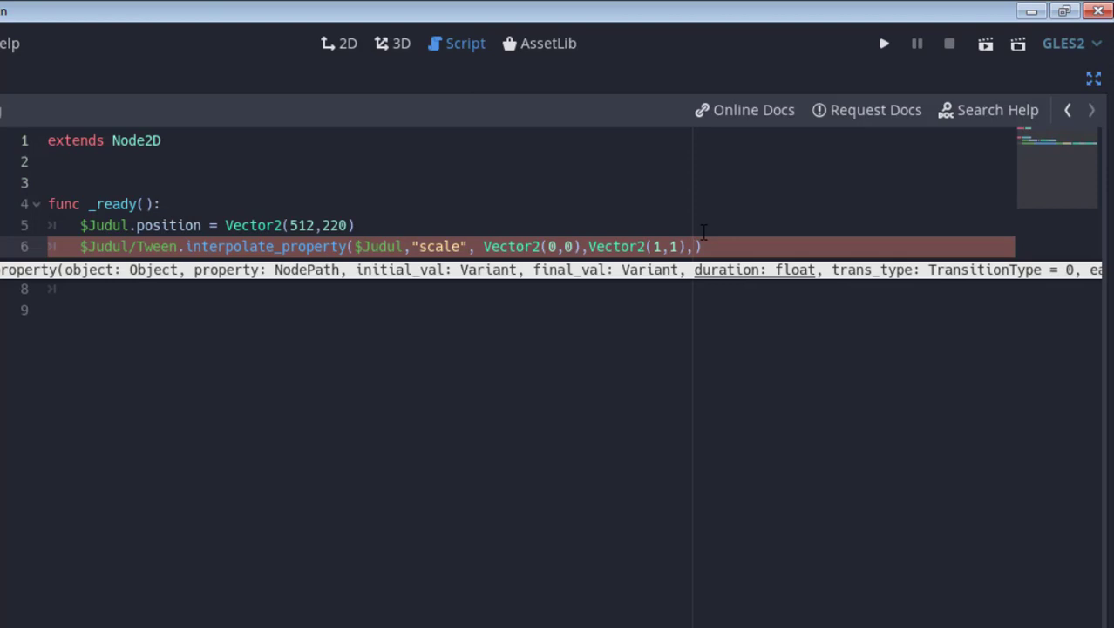
# Finish the call with duration 3, Tween.TRANS_BOUNCE and Tween.EASE_OUT, then add line 7.
pyautogui.write('3')
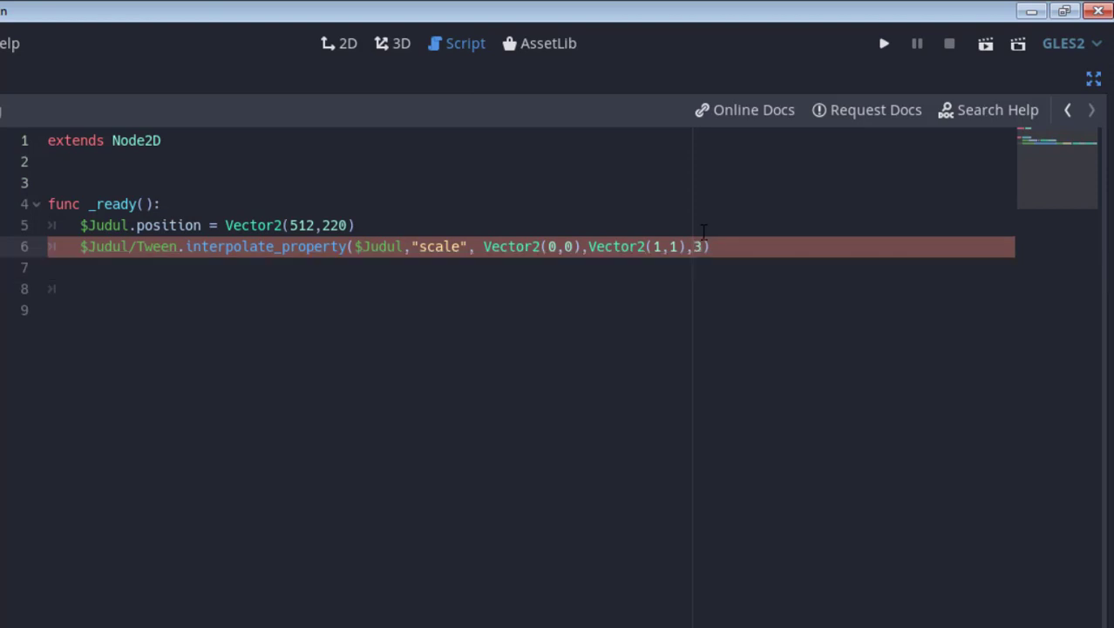
pyautogui.write(',')
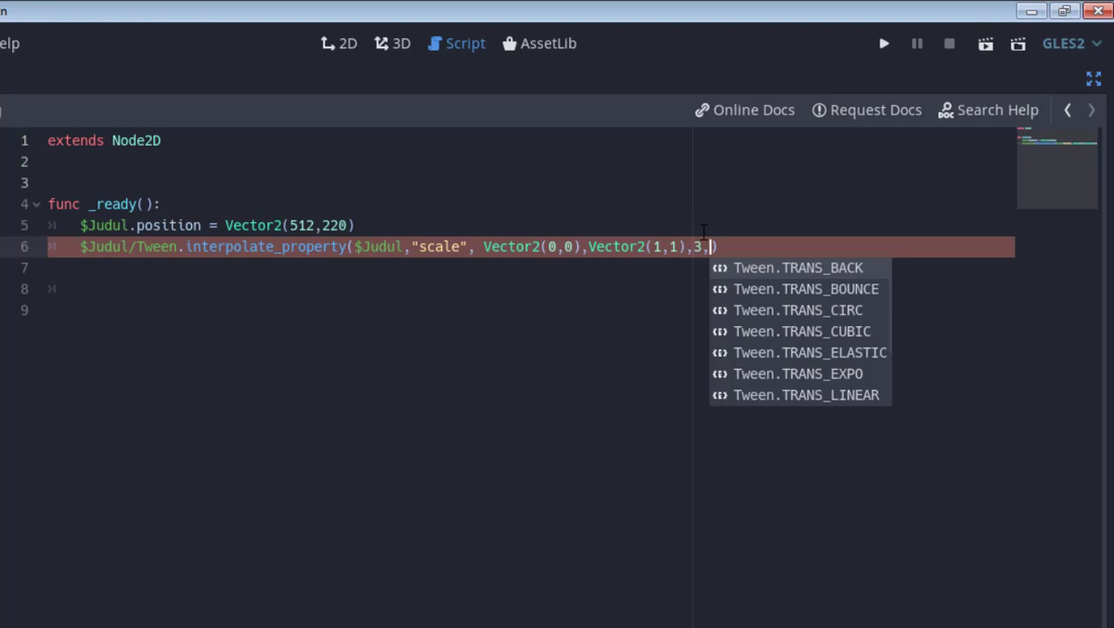
pyautogui.press('Down')
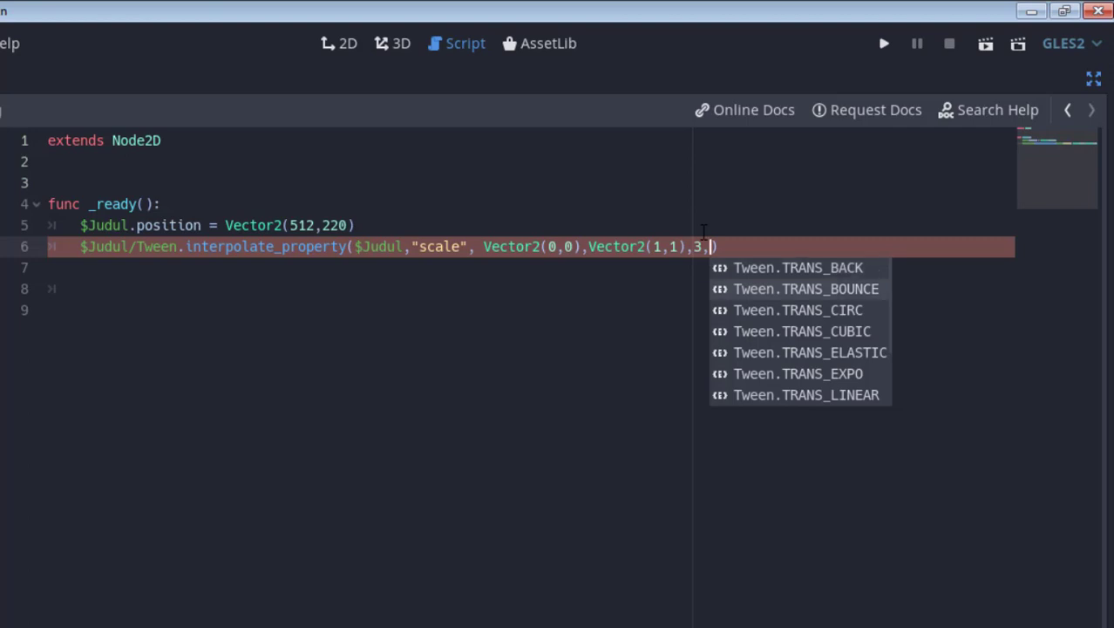
pyautogui.press('Return')
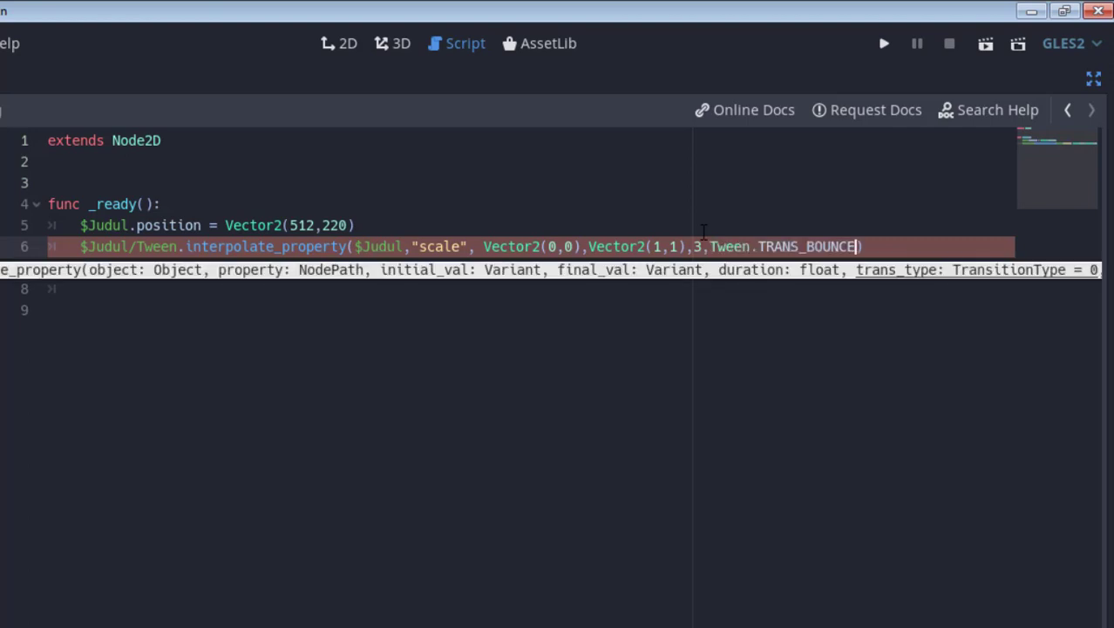
pyautogui.write(',')
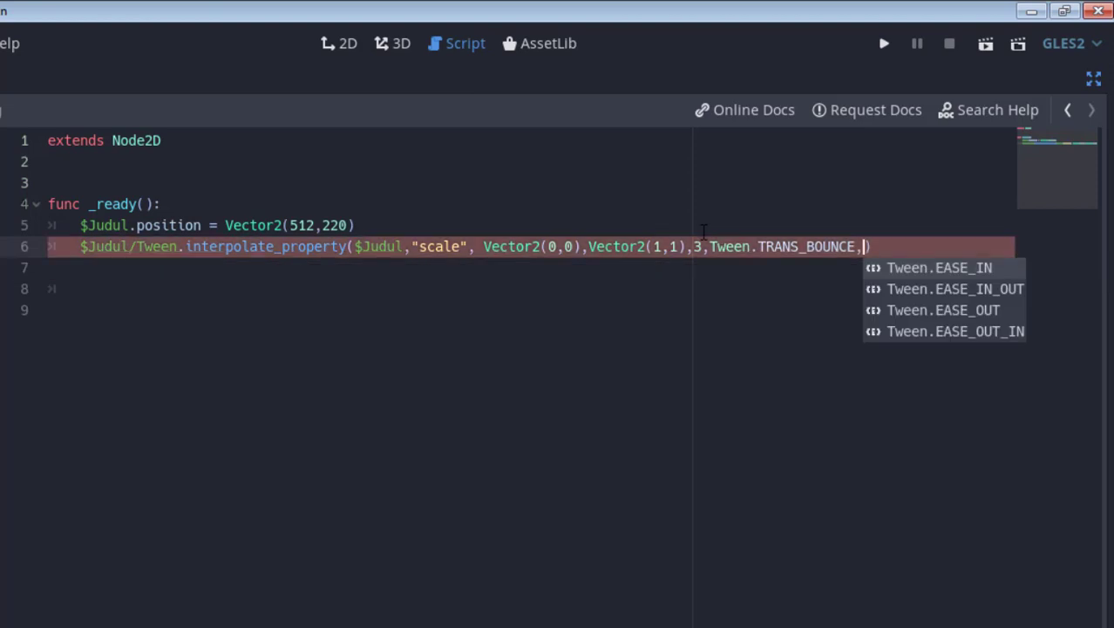
pyautogui.press('Down')
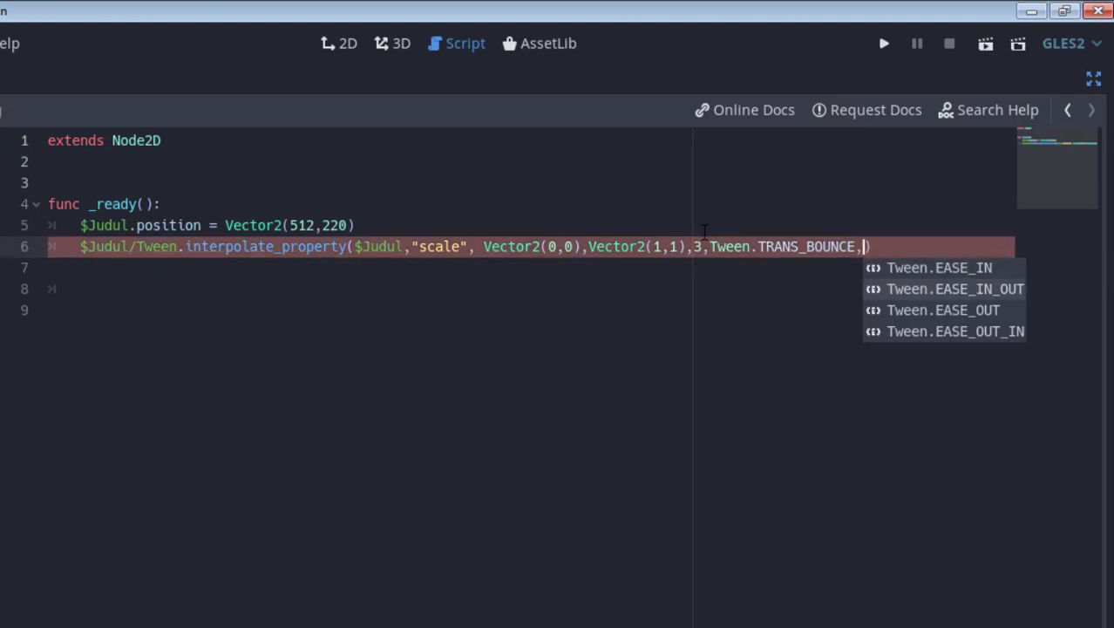
pyautogui.press('Down')
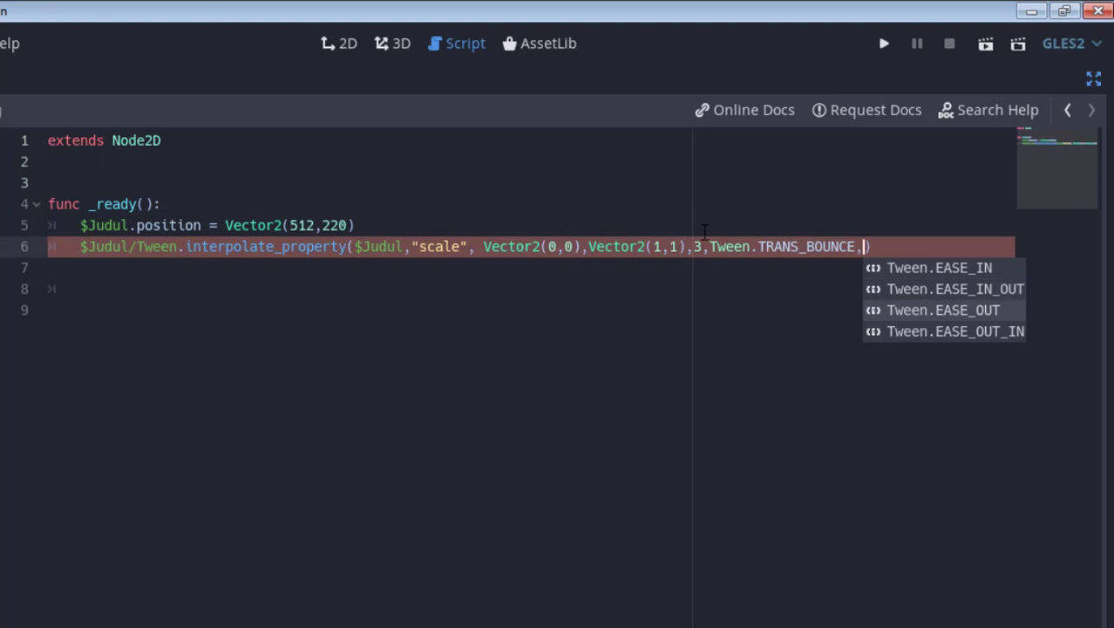
pyautogui.press('Return')
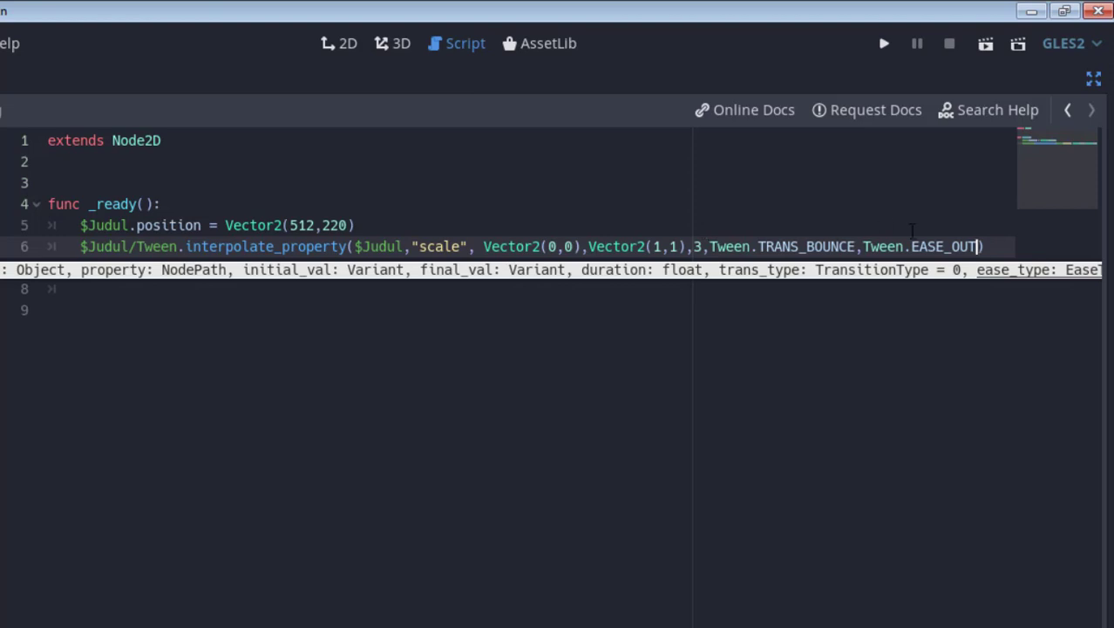
pyautogui.click(1000, 243)
pyautogui.press('Return')
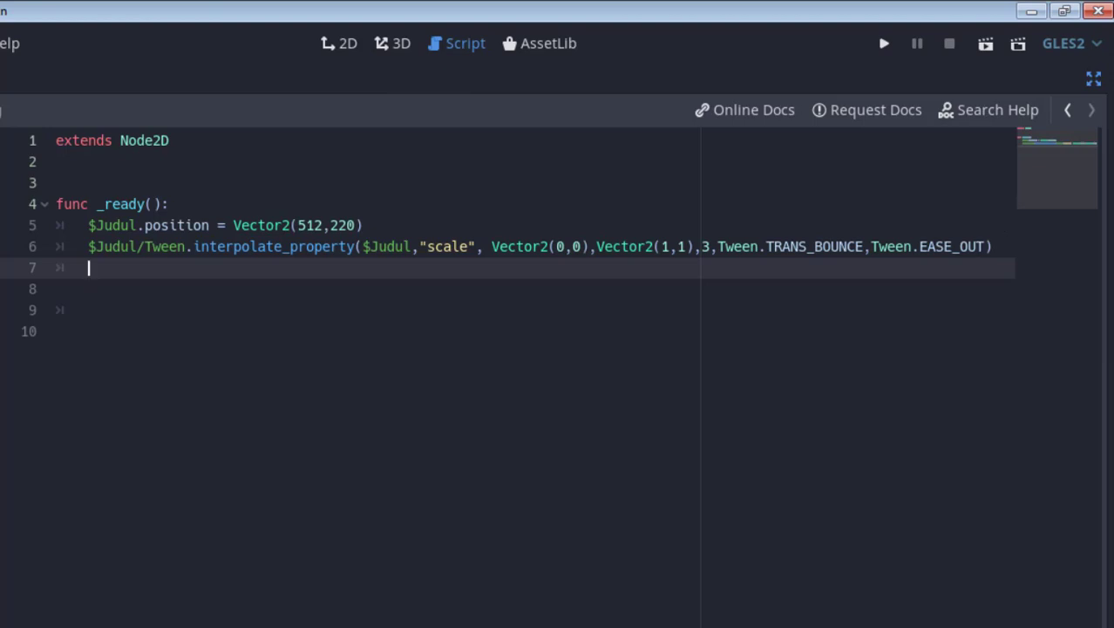
# Restore the editor panels and add $Judul/Tween.start() on line 7.
pyautogui.click(1094, 80)
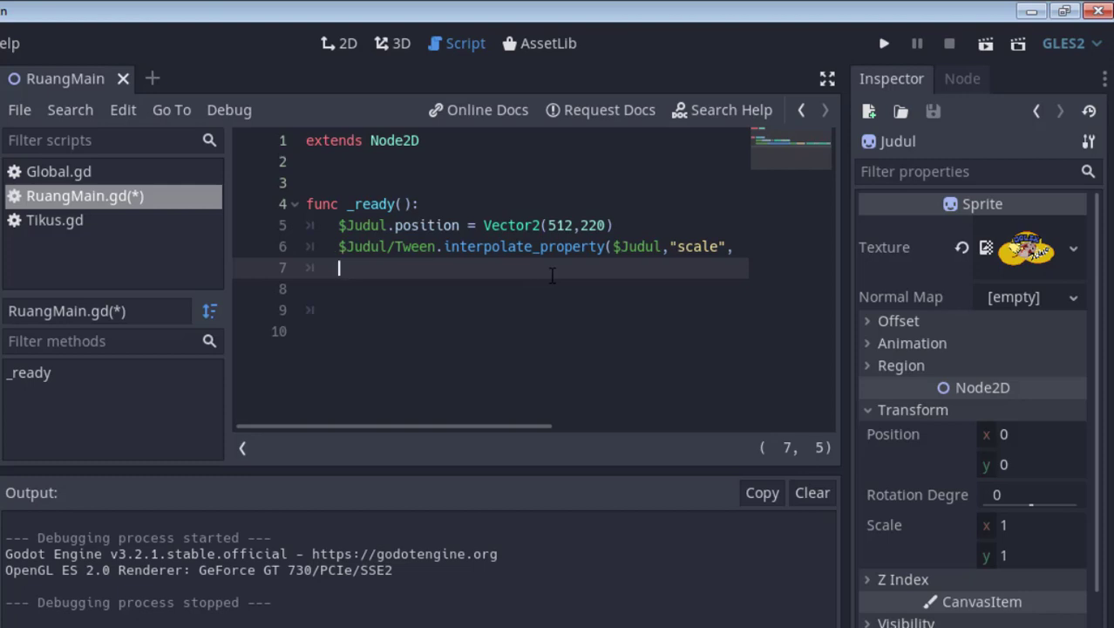
pyautogui.write('$')
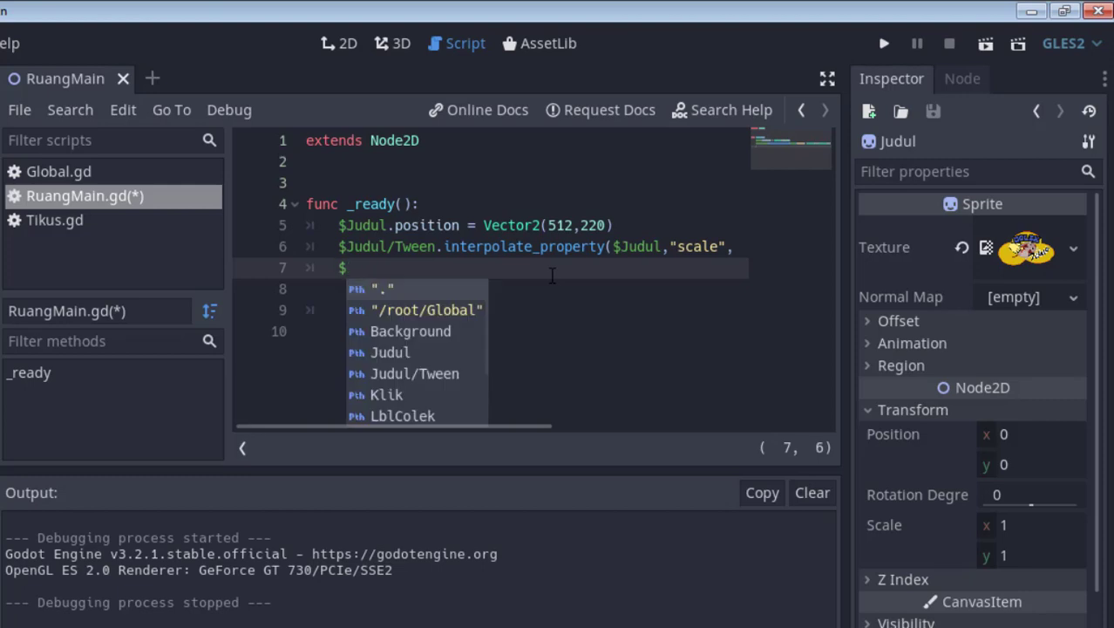
pyautogui.press('Down')
pyautogui.press('Down')
pyautogui.press('Down')
pyautogui.press('Down')
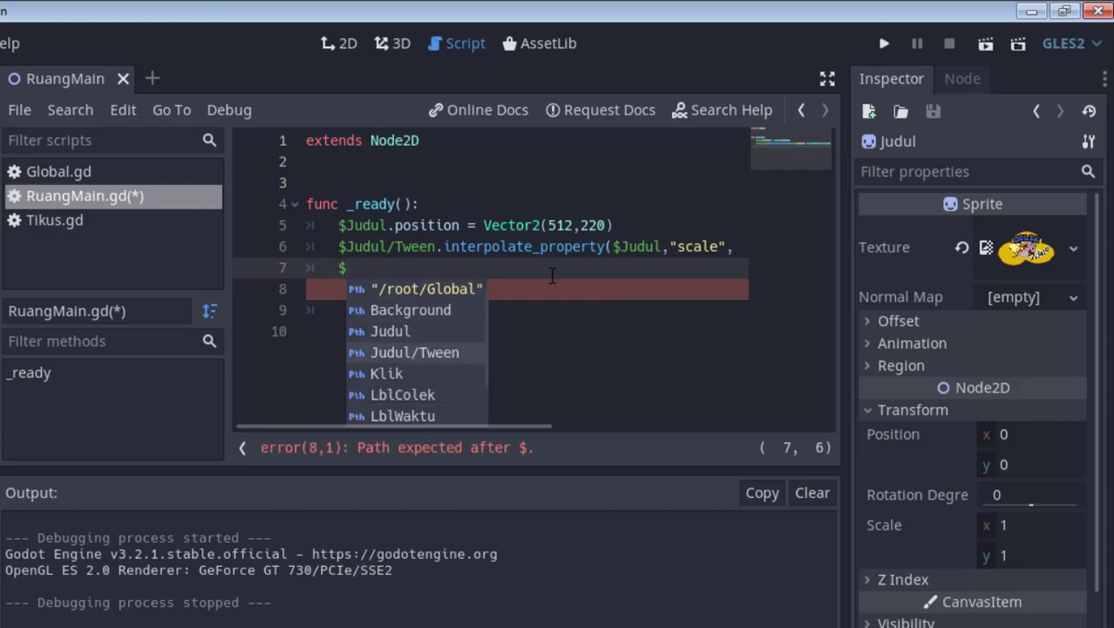
pyautogui.press('Return')
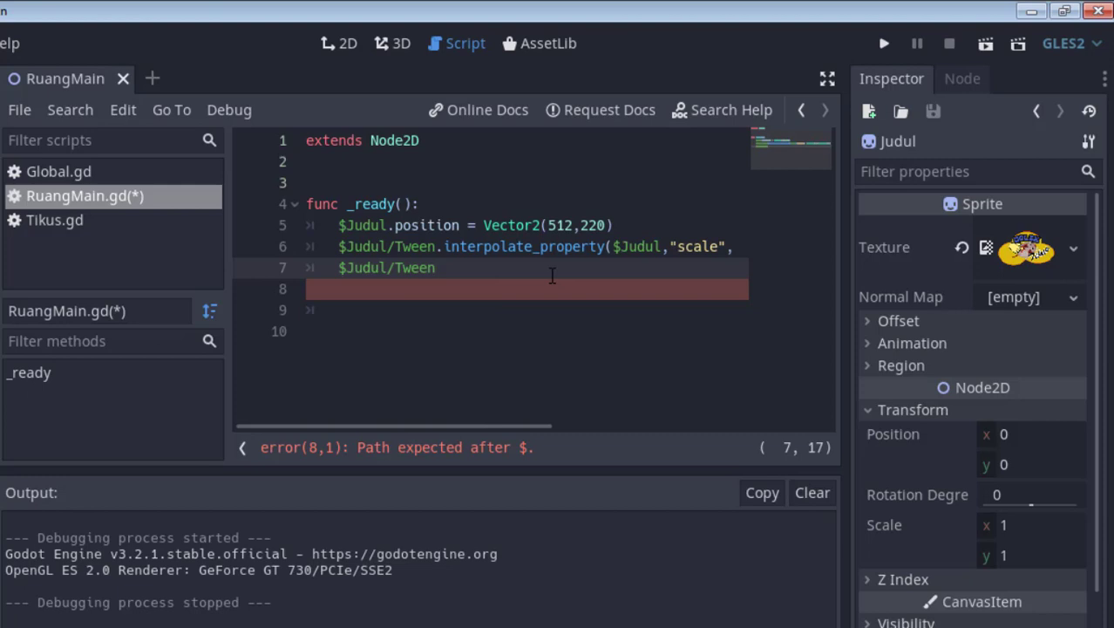
pyautogui.write('.s')
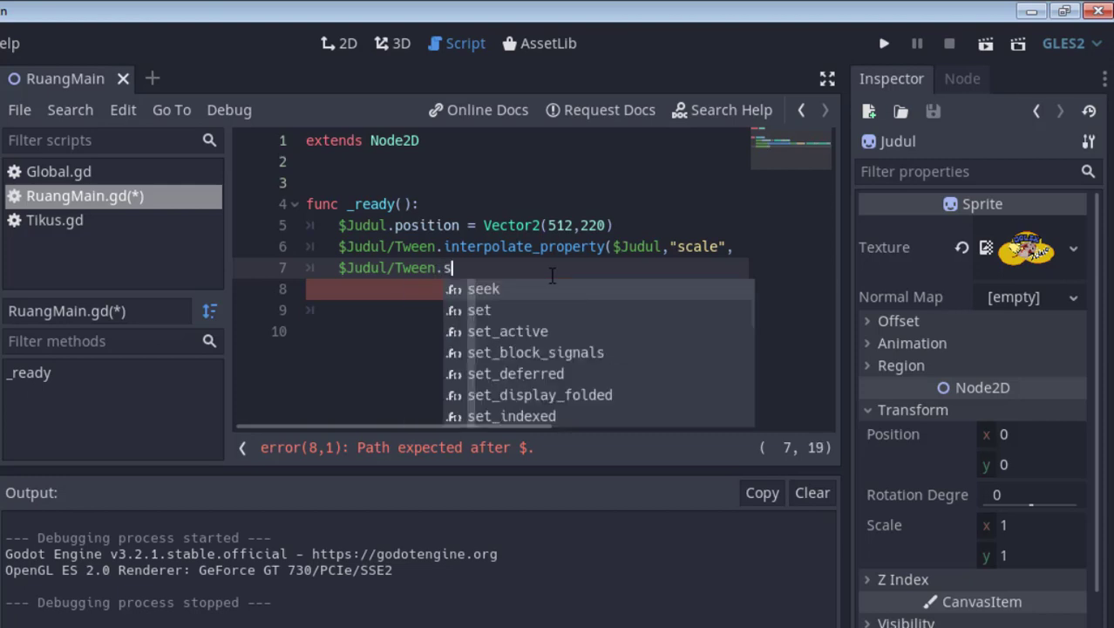
pyautogui.write('tar')
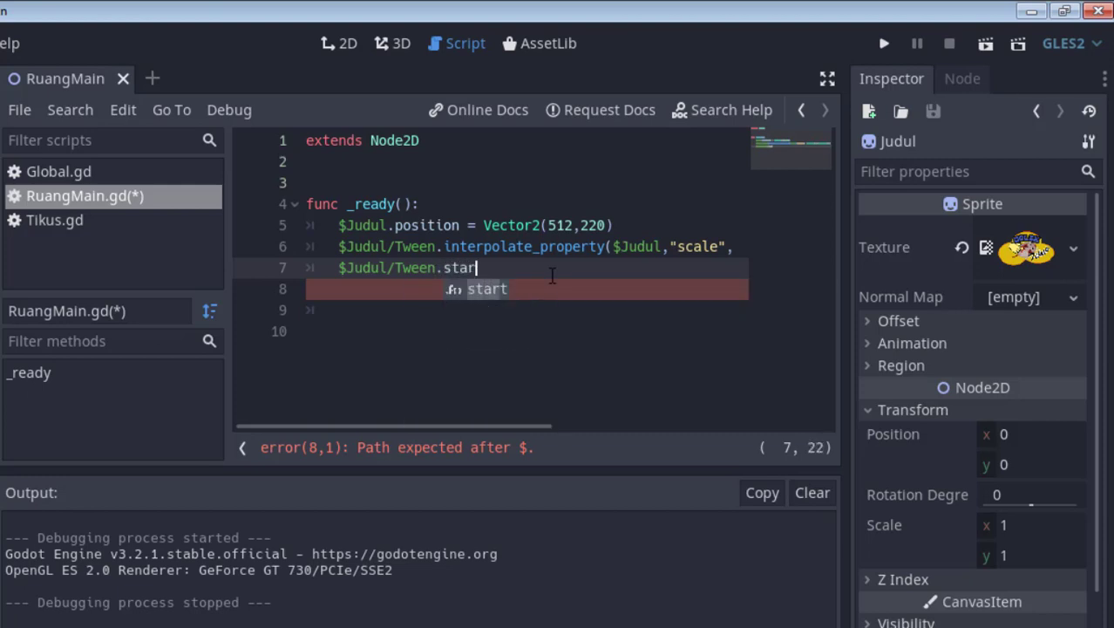
pyautogui.write(']')
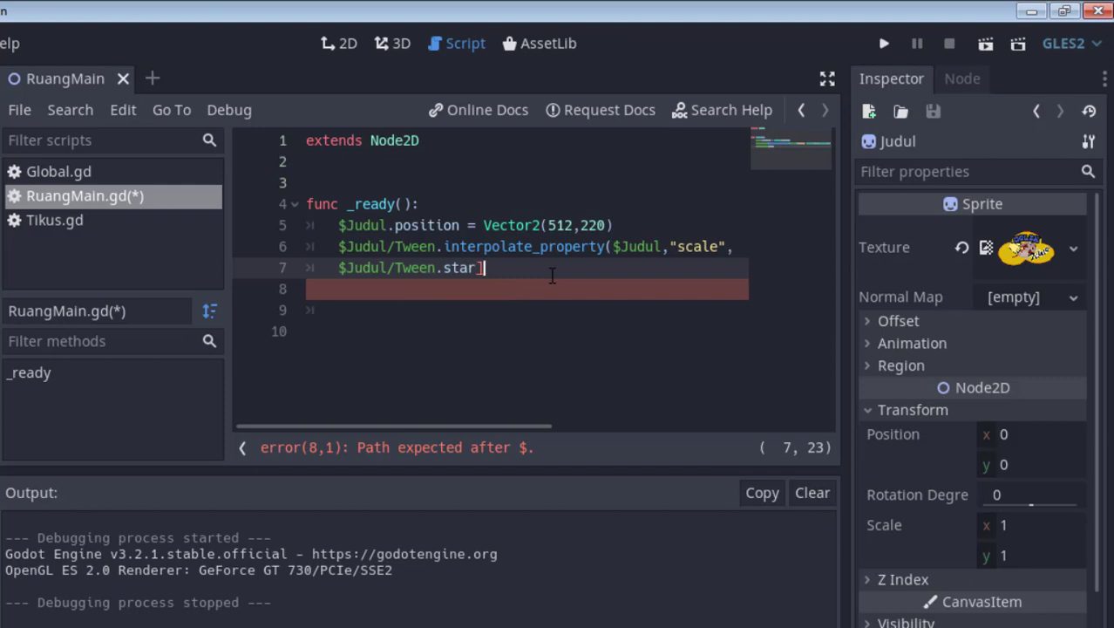
pyautogui.press('BackSpace')
pyautogui.write('t')
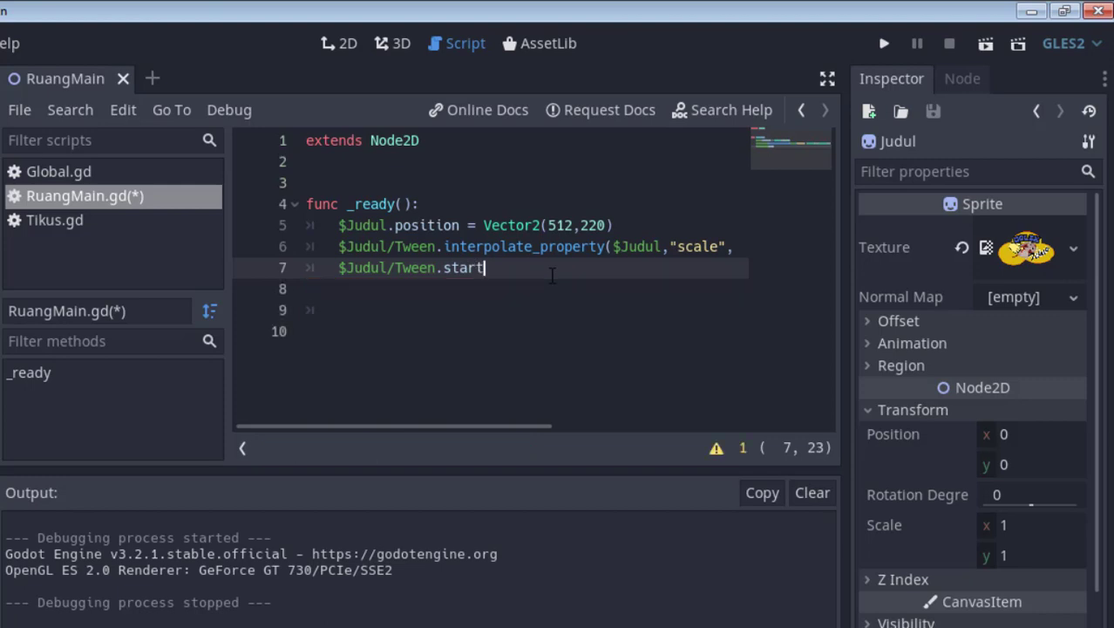
pyautogui.write('(')
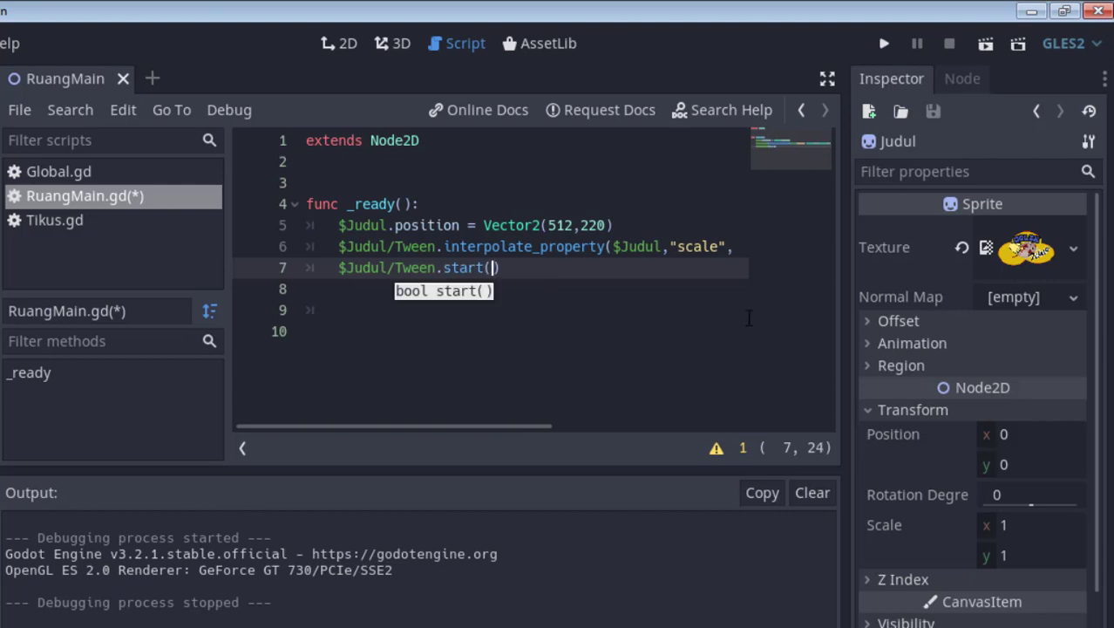
pyautogui.write(')')
pyautogui.press('Return')
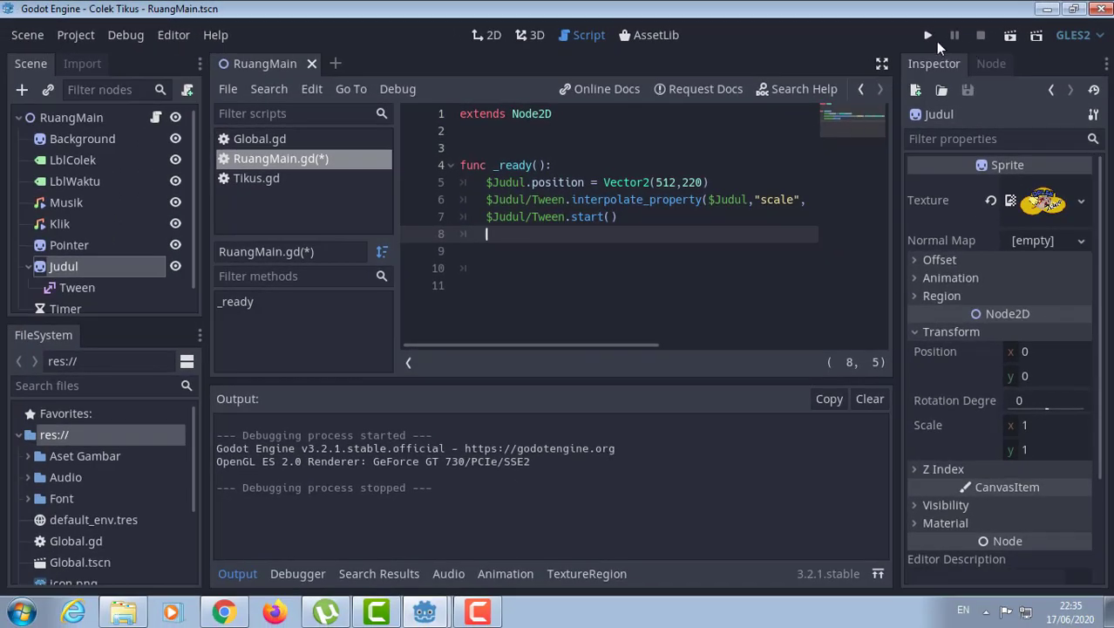
# Run the Colek Tikus game to watch the Judul title bounce in, then close it.
pyautogui.click(928, 39)
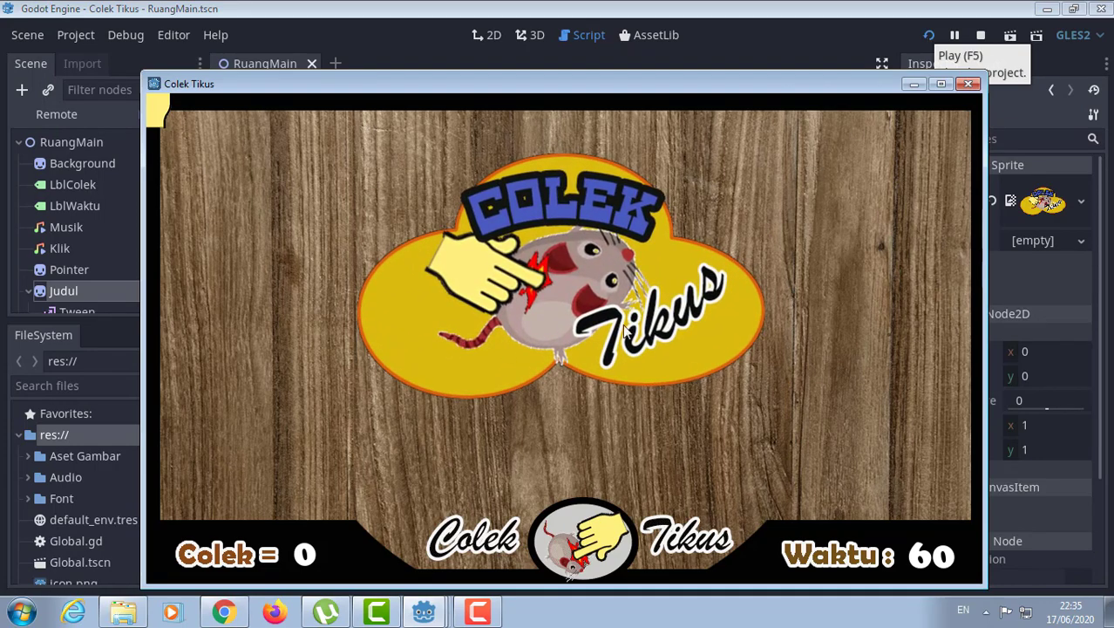
pyautogui.click(967, 84)
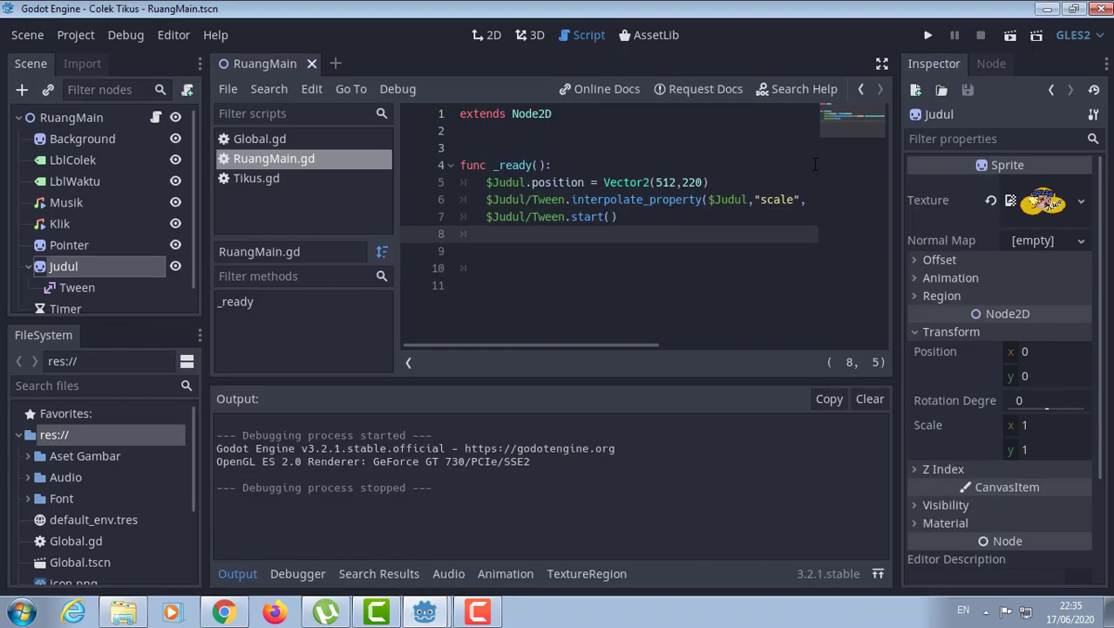